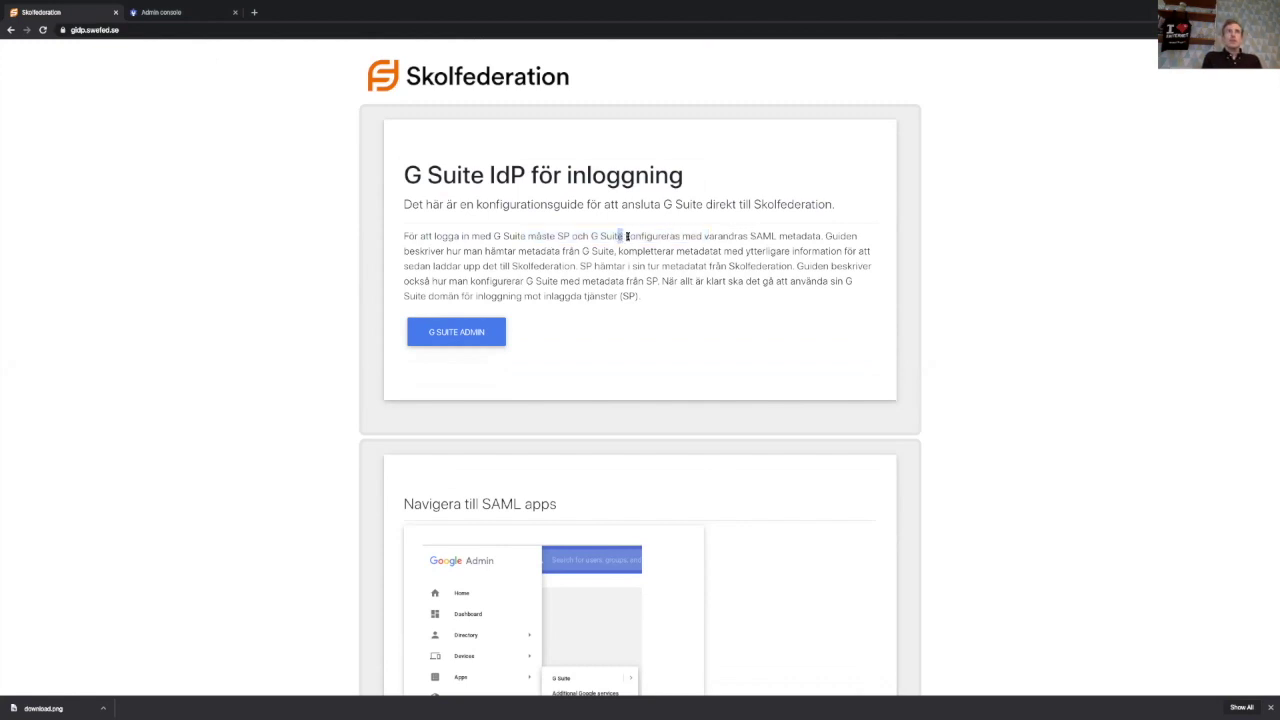
- Read through the Skolfederation guide's introduction, then go to the Google Admin console home page
{"action": "left_click_drag", "start_coordinate": [619, 236], "coordinate": [823, 238]}
{"action": "left_click", "coordinate": [714, 250]}
{"action": "scroll", "coordinate": [604, 262], "scroll_direction": "down", "scroll_amount": 1}
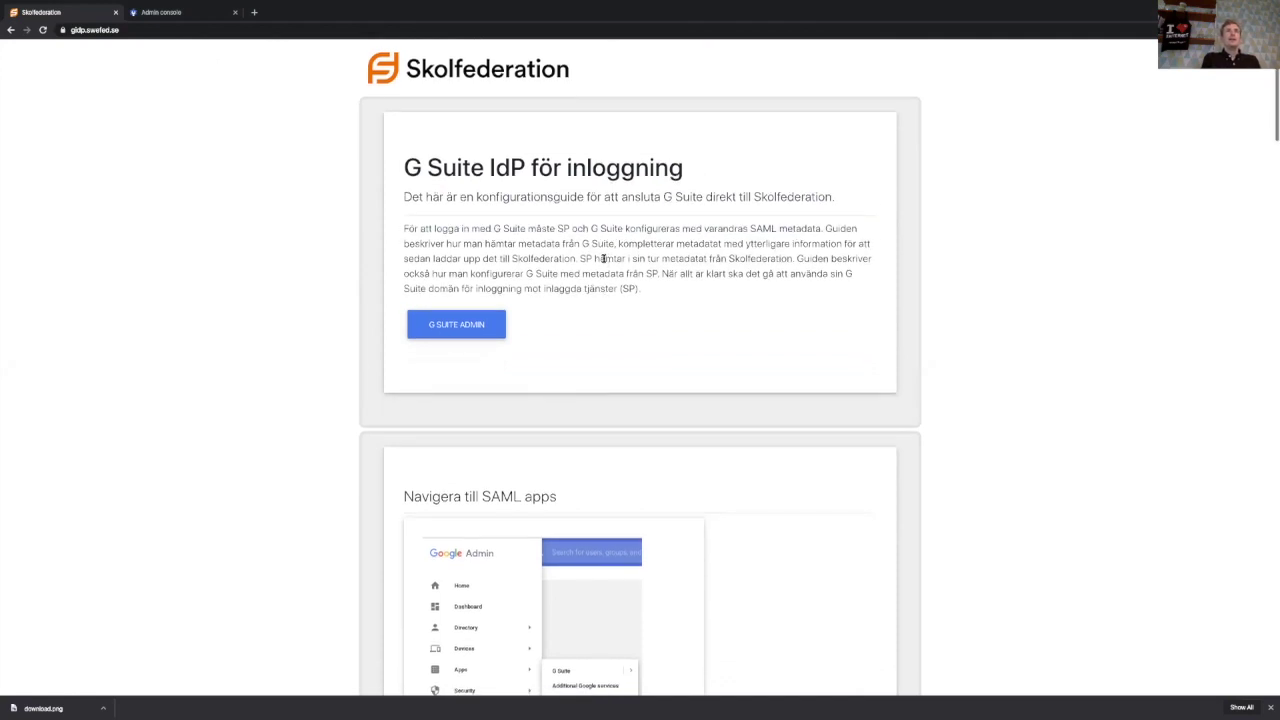
{"action": "left_click_drag", "start_coordinate": [495, 258], "coordinate": [573, 255]}
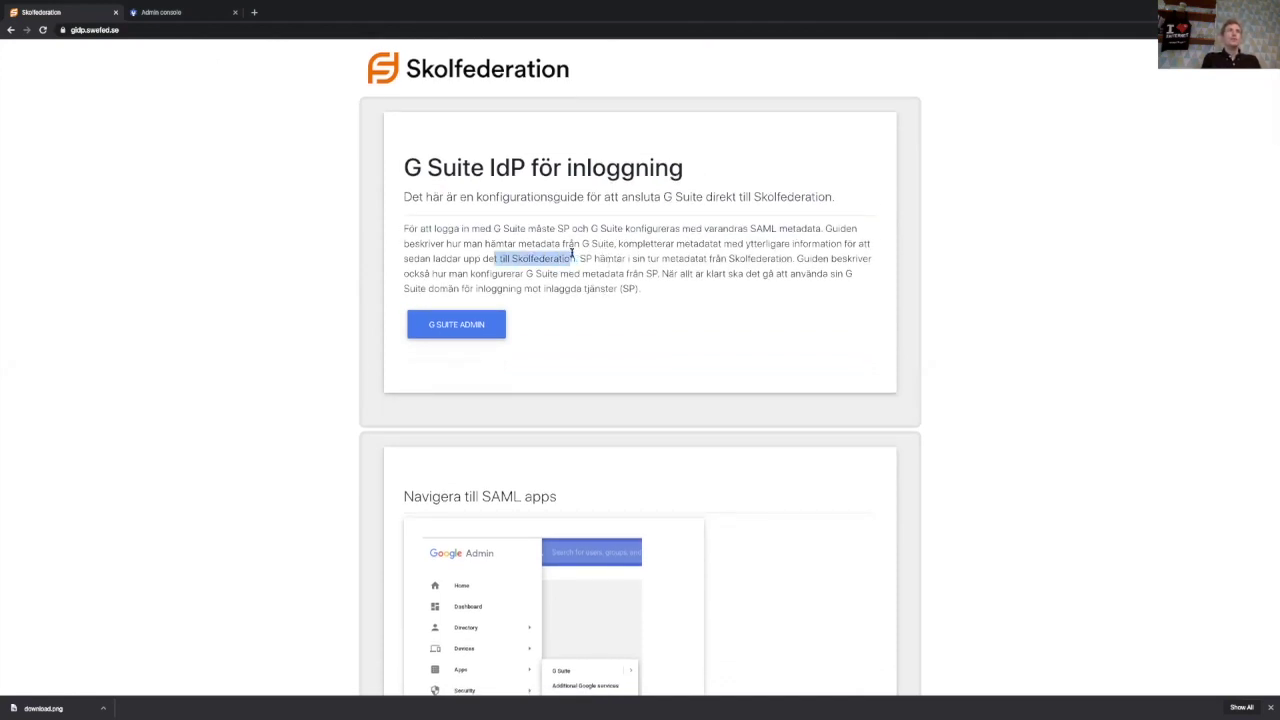
{"action": "left_click", "coordinate": [573, 255]}
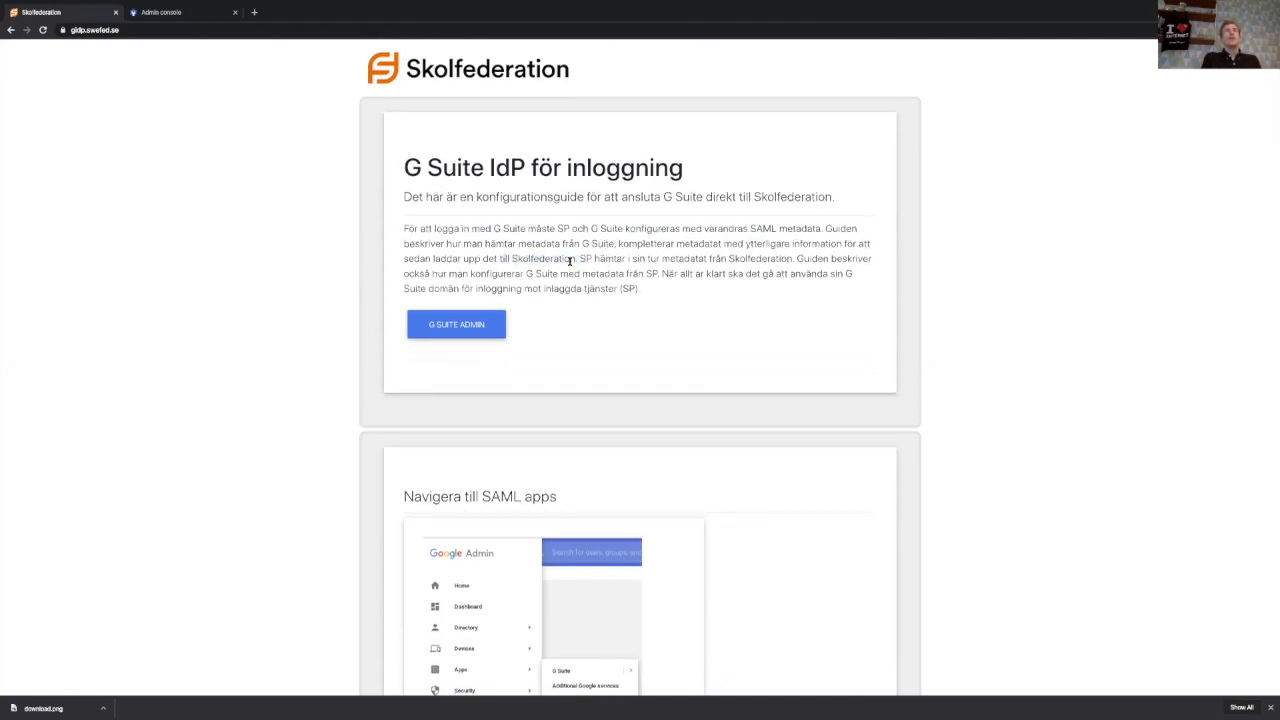
{"action": "scroll", "coordinate": [570, 261], "scroll_direction": "down", "scroll_amount": 2}
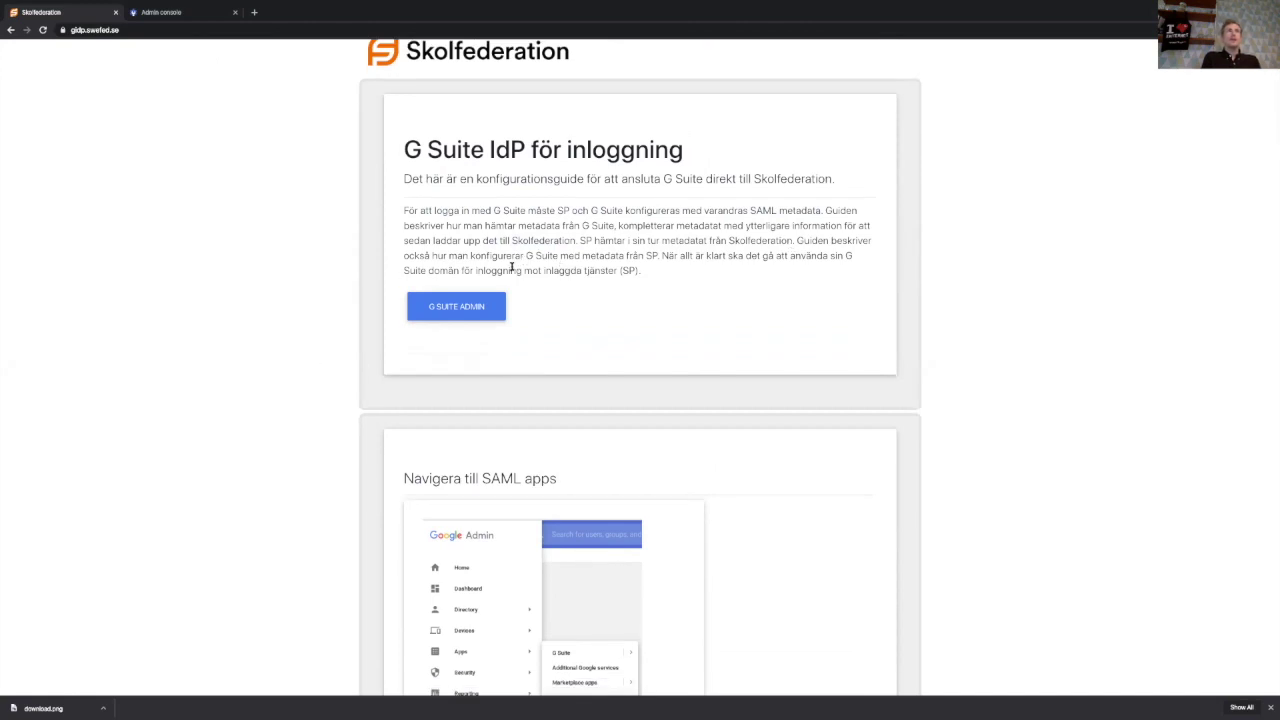
{"action": "left_click_drag", "start_coordinate": [479, 269], "coordinate": [584, 257]}
{"action": "left_click", "coordinate": [586, 257]}
{"action": "scroll", "coordinate": [672, 256], "scroll_direction": "down", "scroll_amount": 1}
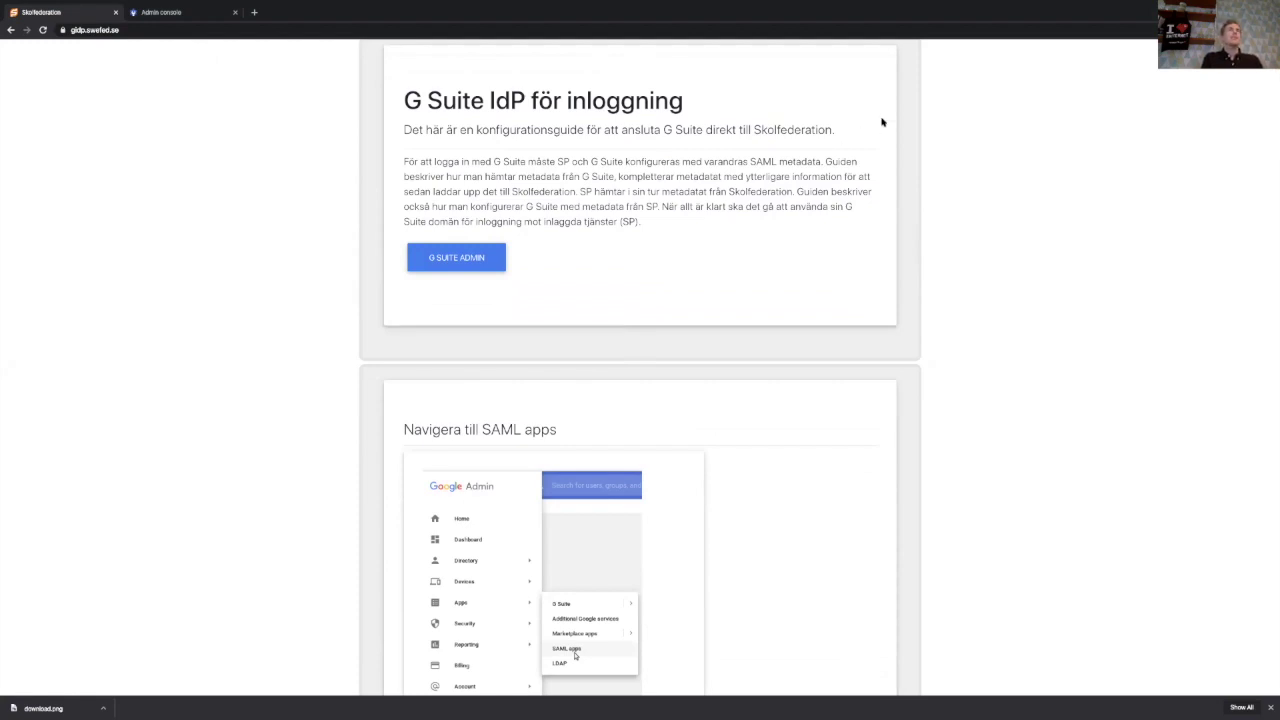
{"action": "scroll", "coordinate": [860, 135], "scroll_direction": "down", "scroll_amount": 1}
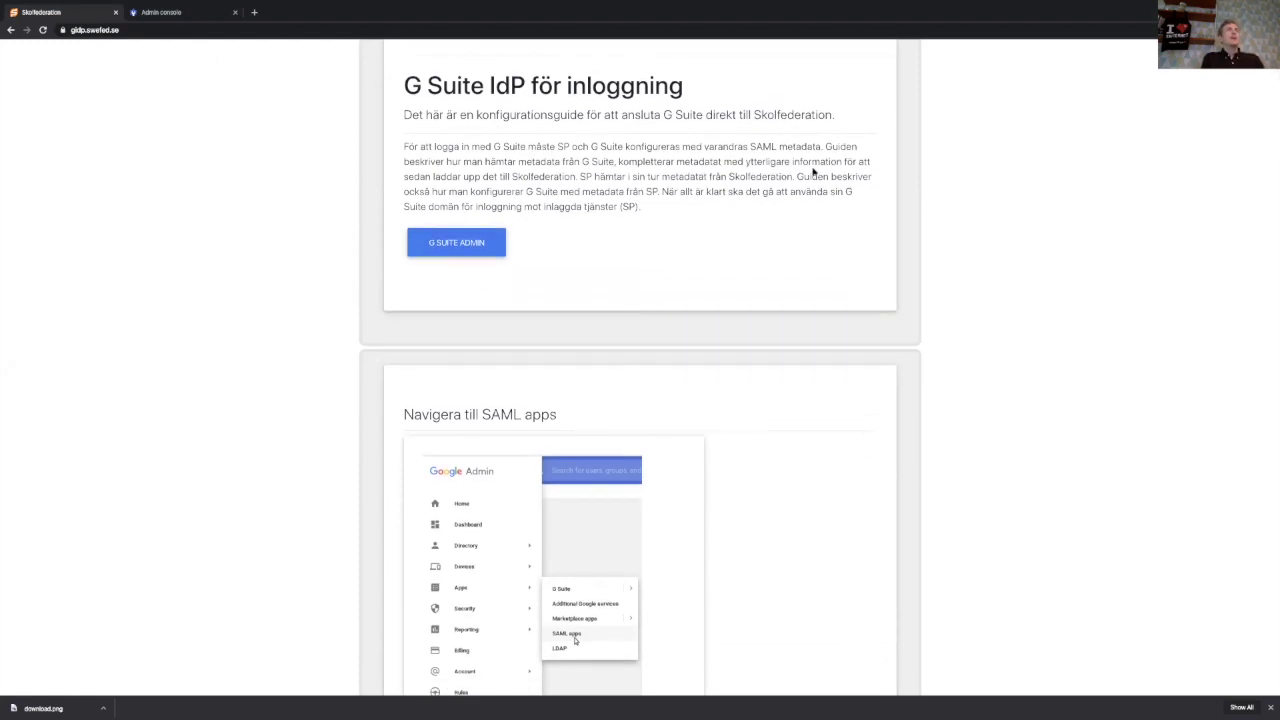
{"action": "scroll", "coordinate": [813, 172], "scroll_direction": "up", "scroll_amount": 2}
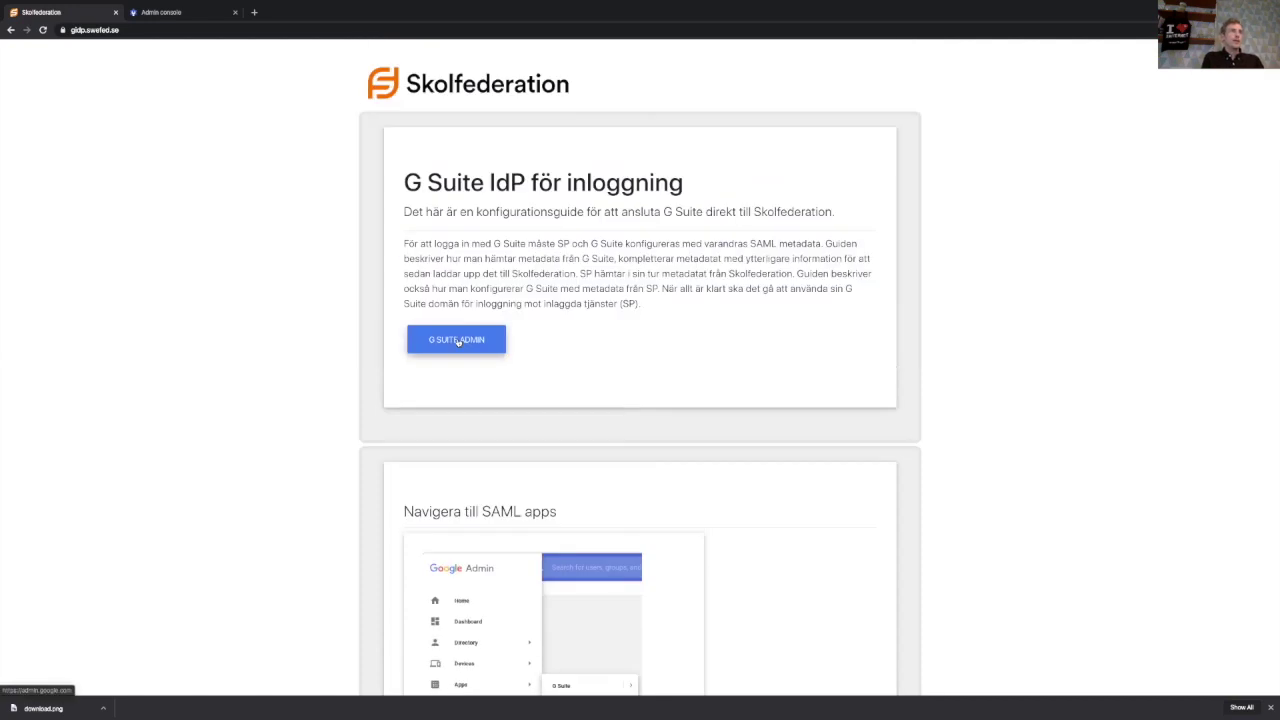
{"action": "left_click", "coordinate": [155, 12]}
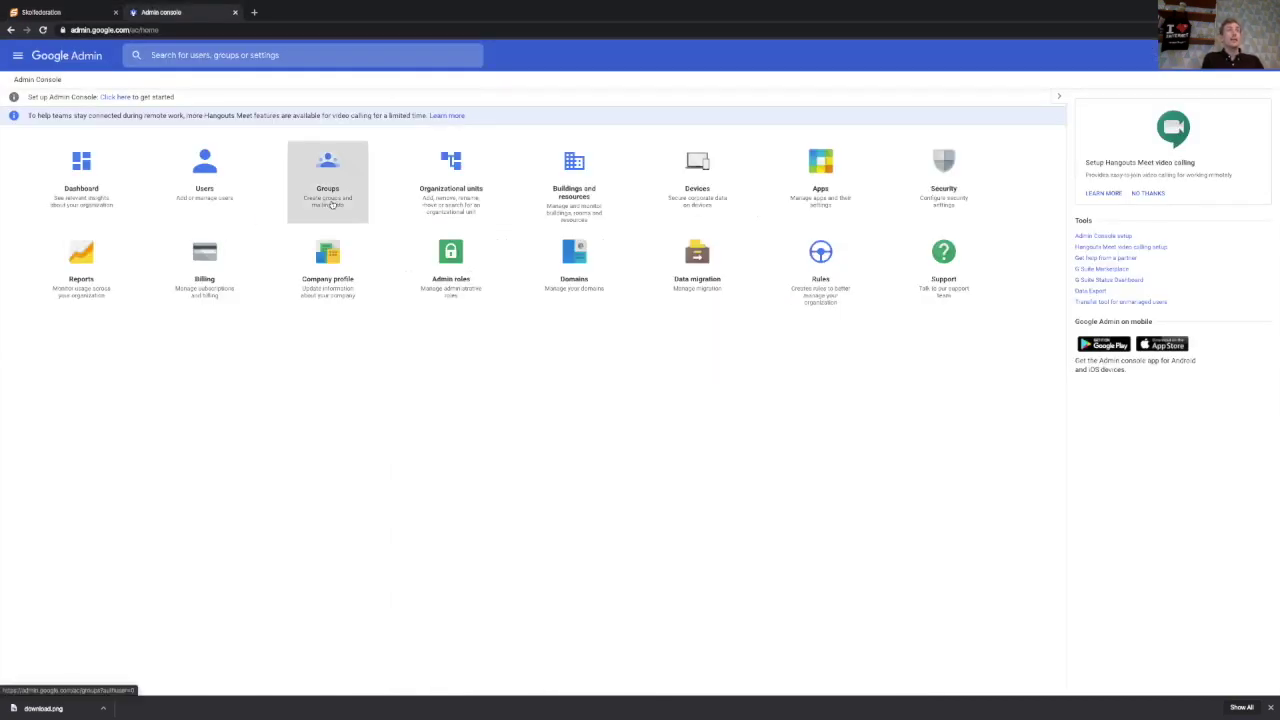
- Check the guide, then open Apps › SAML apps to view the six existing apps
{"action": "left_click", "coordinate": [79, 15]}
{"action": "scroll", "coordinate": [309, 477], "scroll_direction": "down", "scroll_amount": 4}
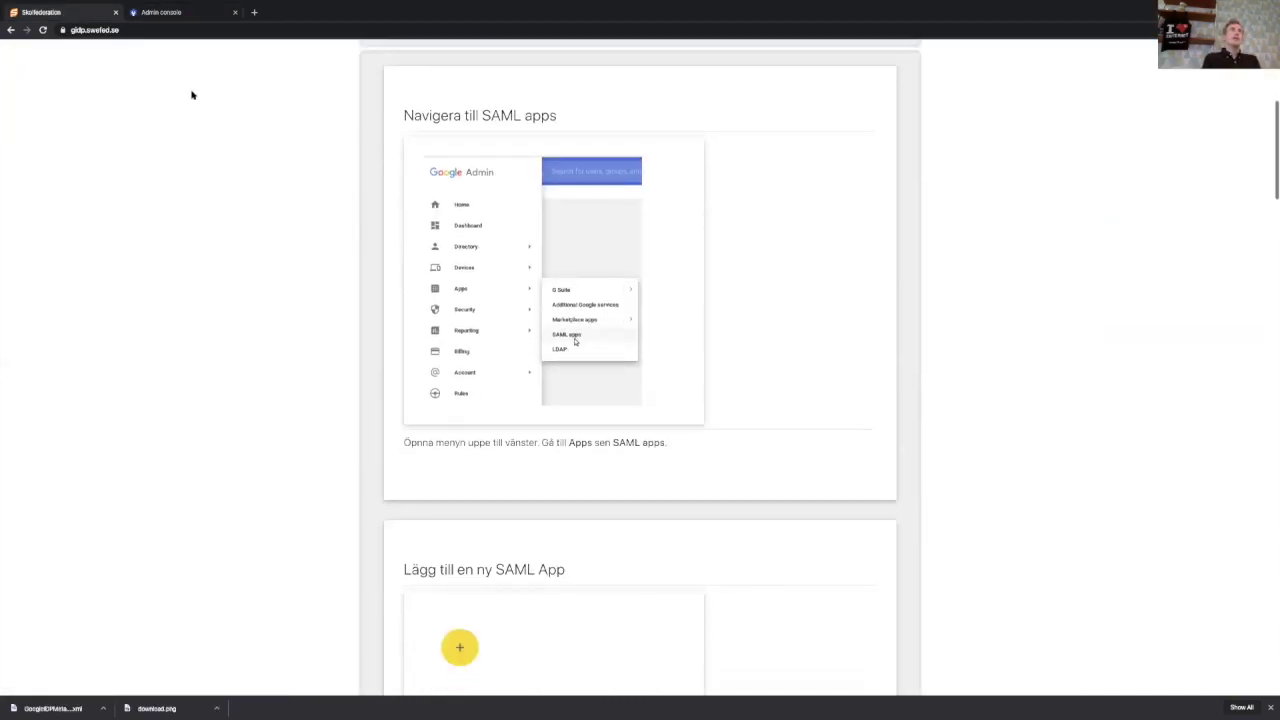
{"action": "scroll", "coordinate": [238, 200], "scroll_direction": "down", "scroll_amount": 1}
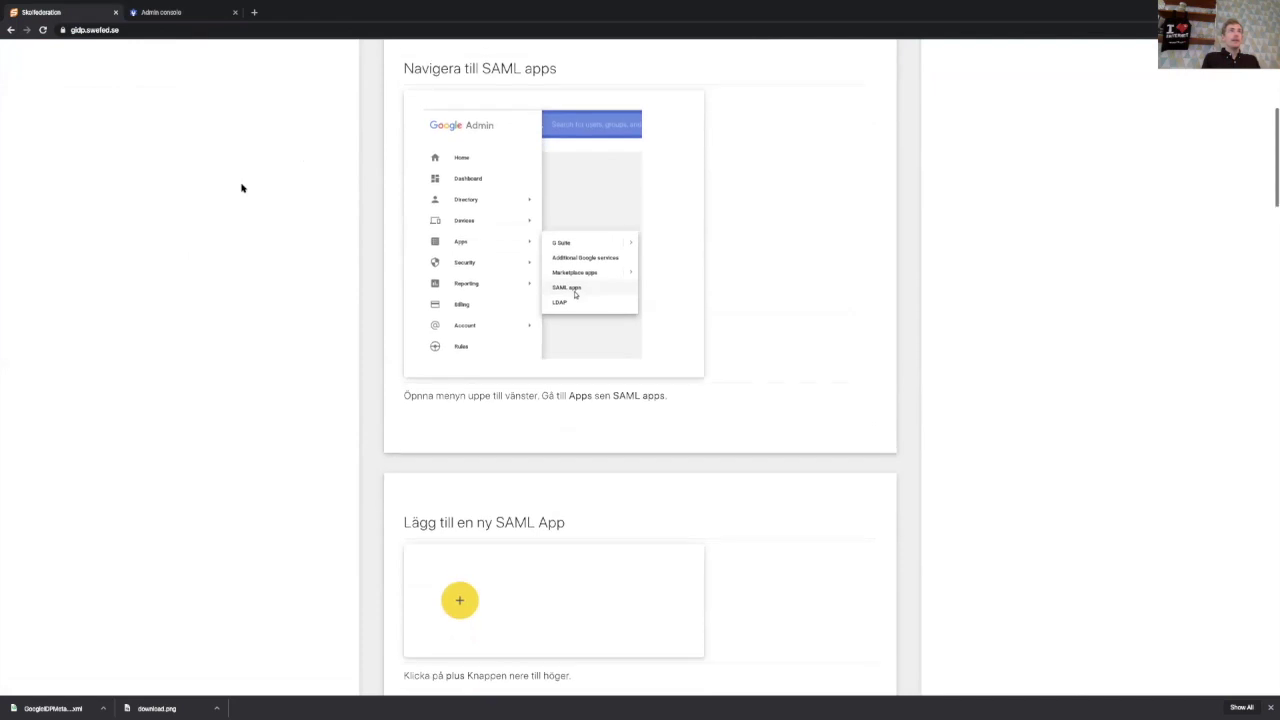
{"action": "left_click", "coordinate": [183, 14]}
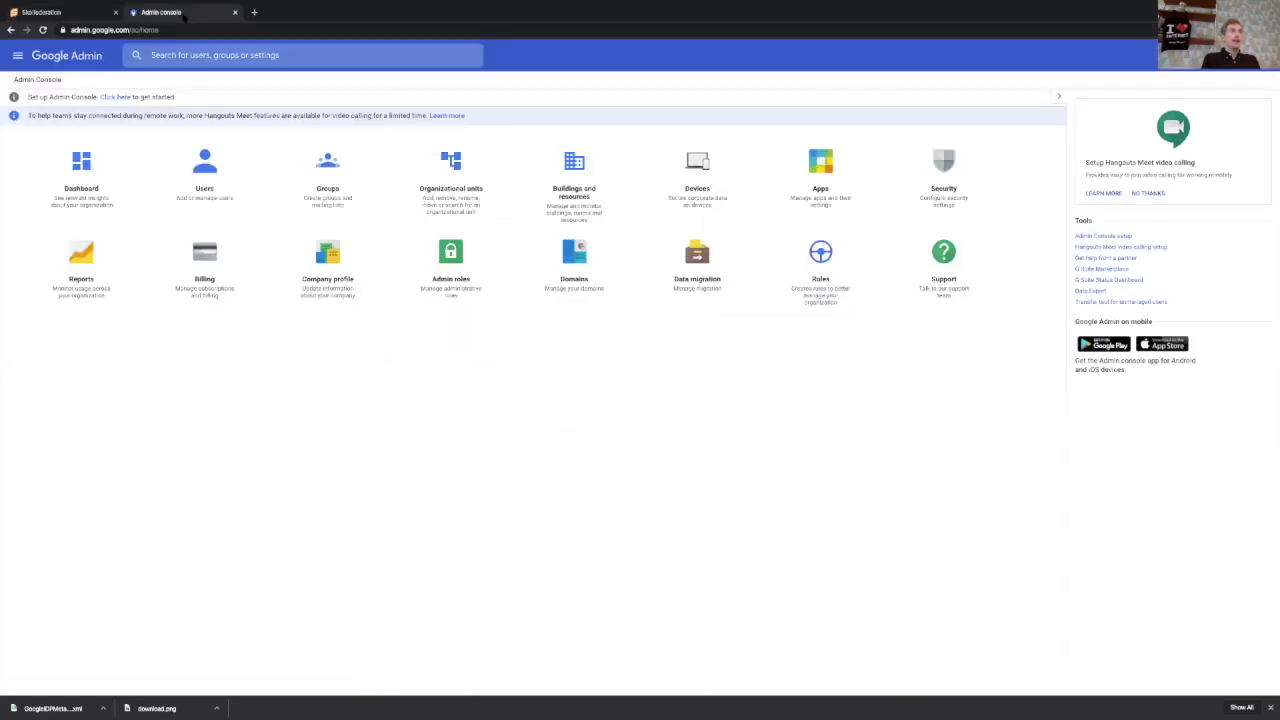
{"action": "left_click", "coordinate": [17, 55]}
{"action": "mouse_move", "coordinate": [40, 166]}
{"action": "mouse_move", "coordinate": [60, 189]}
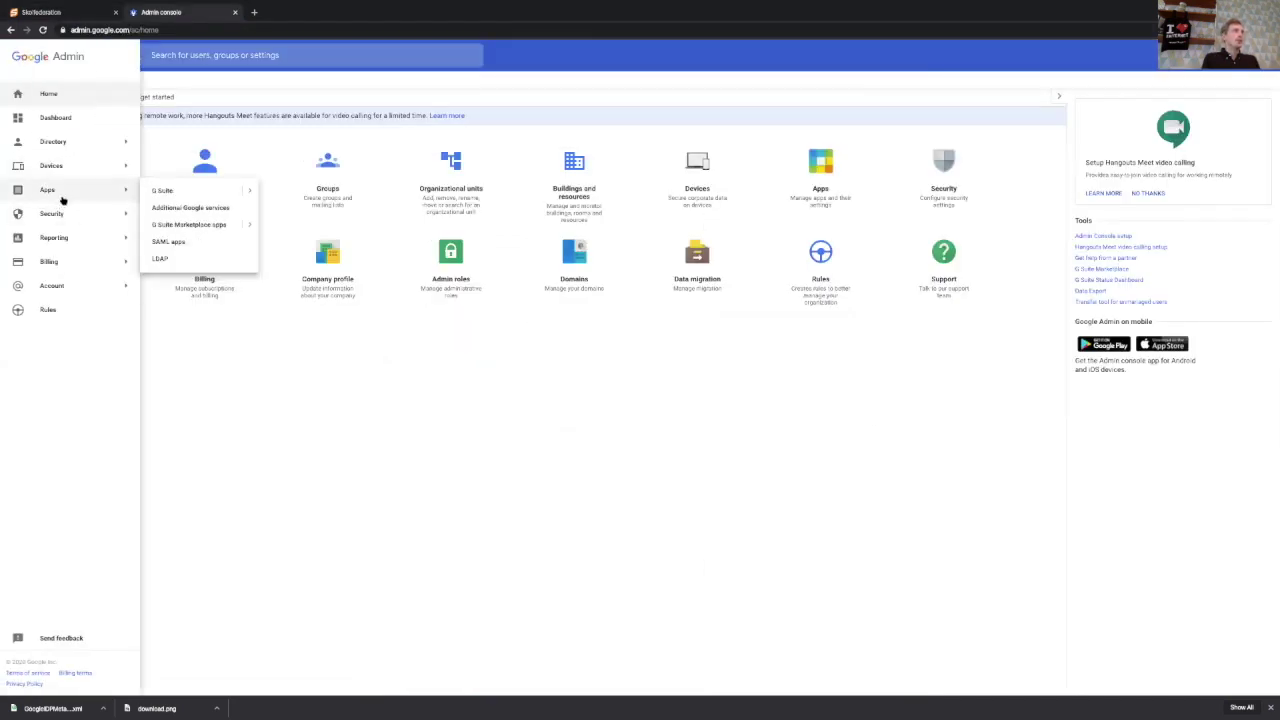
{"action": "left_click", "coordinate": [181, 242]}
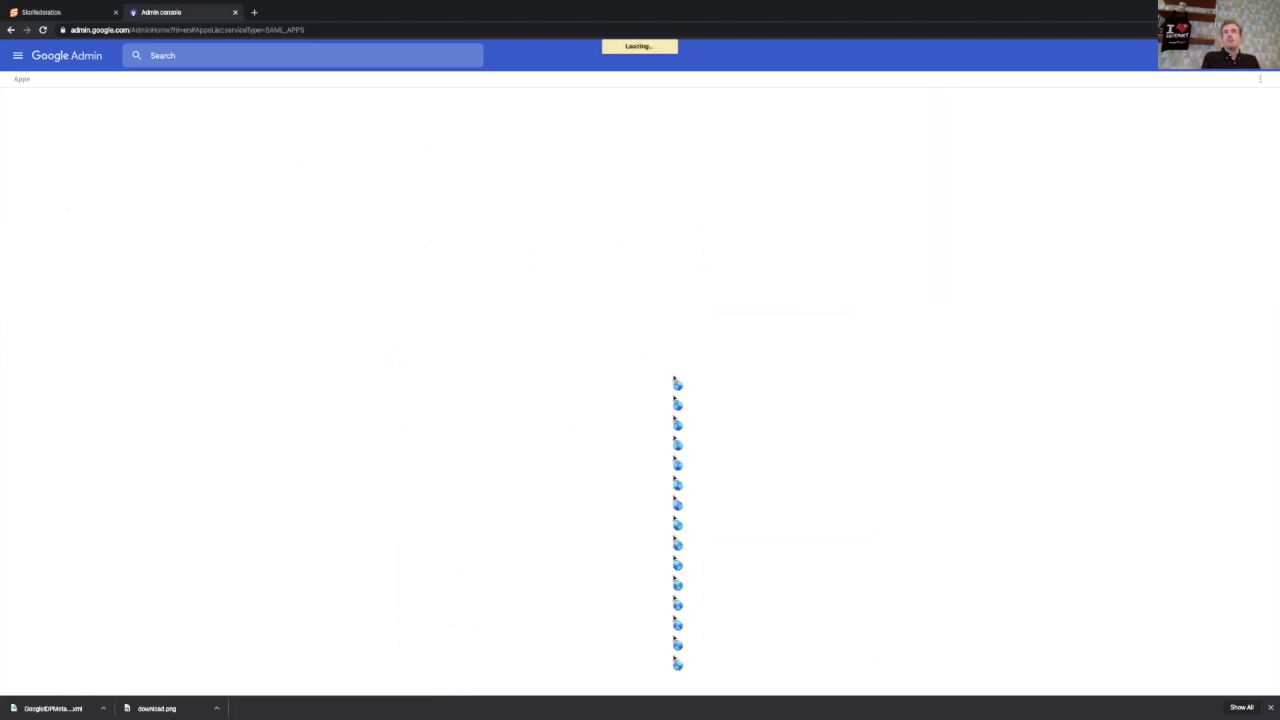
- Add a new SAML app and choose to set up a custom app, following the guide
{"action": "left_click", "coordinate": [1211, 662]}
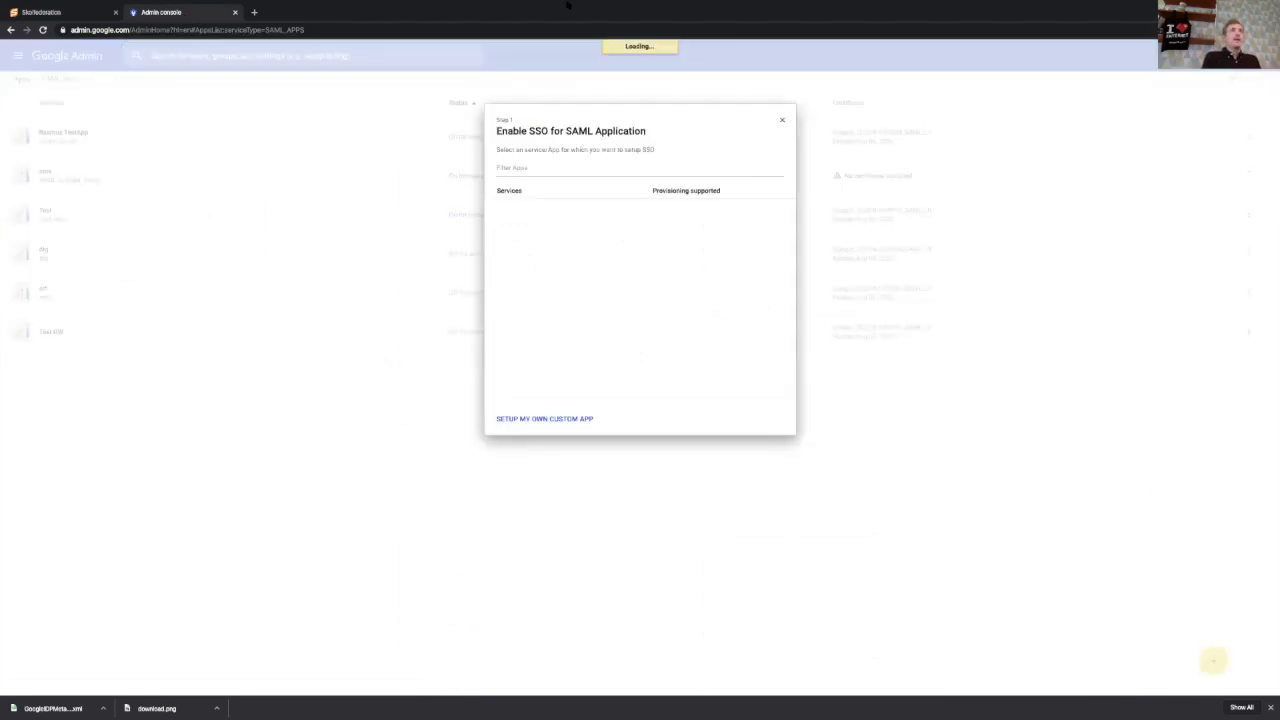
{"action": "left_click", "coordinate": [34, 12]}
{"action": "scroll", "coordinate": [246, 180], "scroll_direction": "down", "scroll_amount": 1}
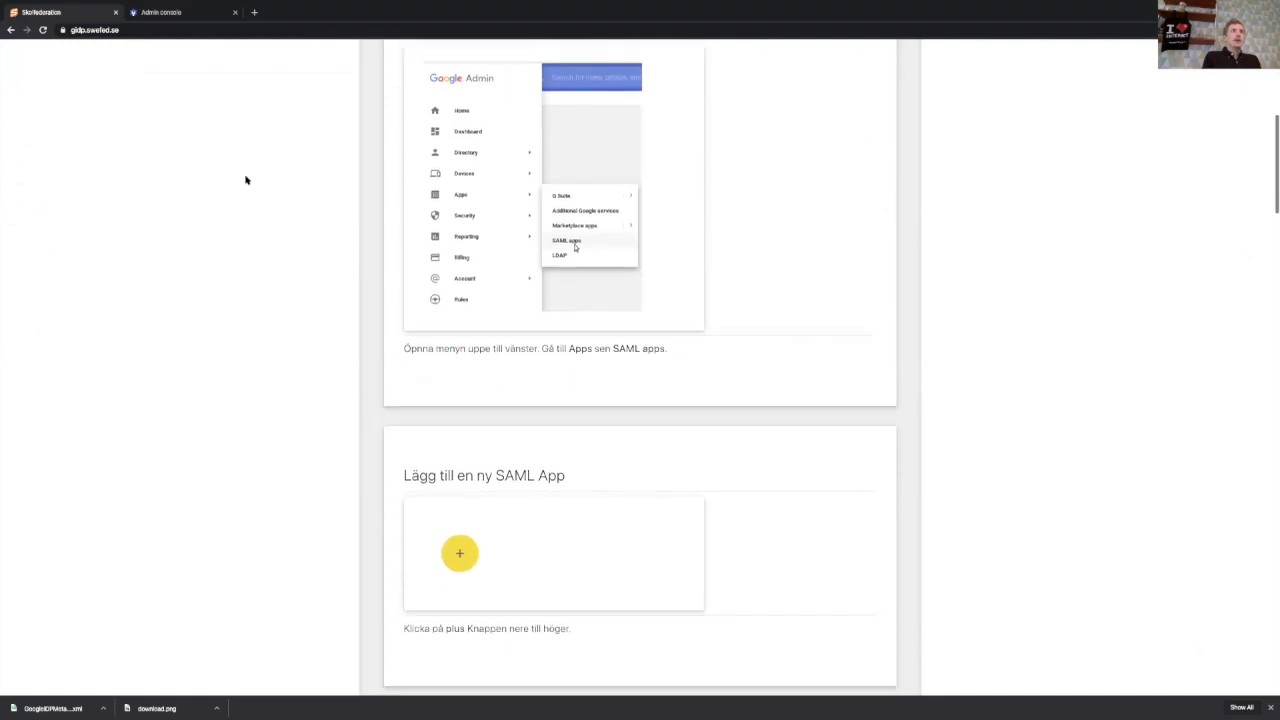
{"action": "scroll", "coordinate": [246, 180], "scroll_direction": "down", "scroll_amount": 6}
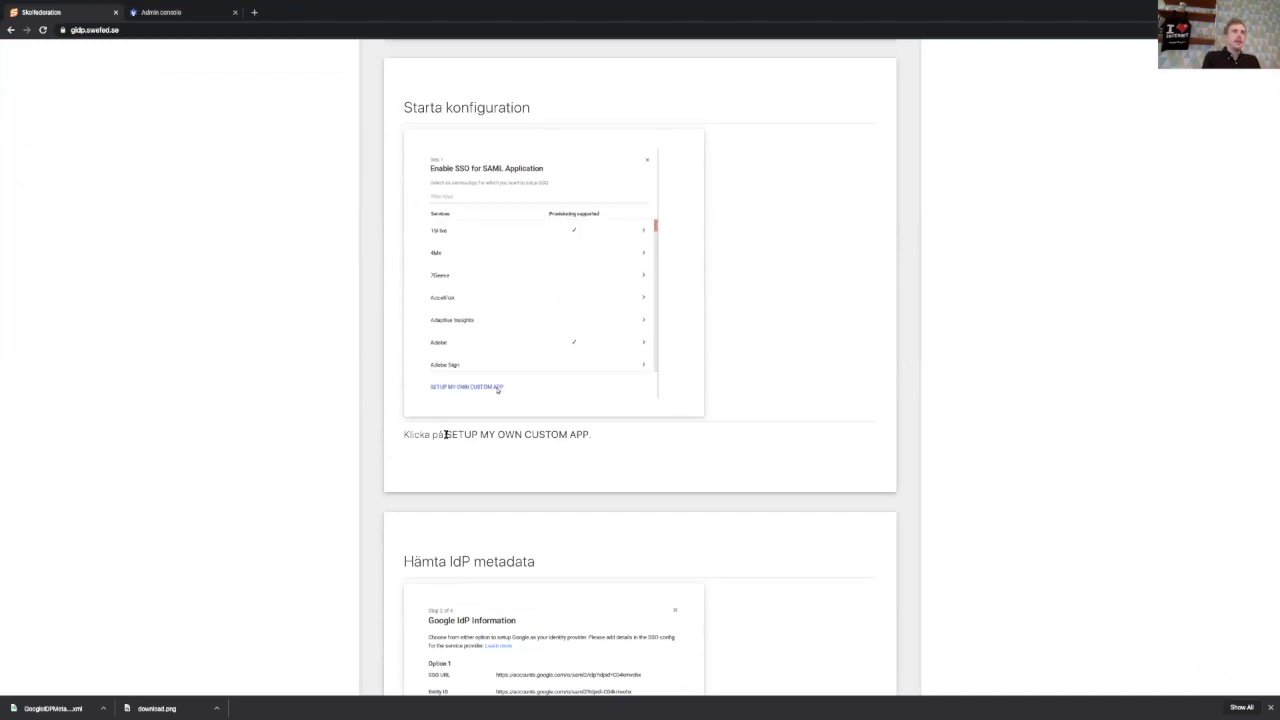
{"action": "left_click_drag", "start_coordinate": [445, 432], "coordinate": [593, 434]}
{"action": "left_click", "coordinate": [592, 434]}
{"action": "scroll", "coordinate": [592, 434], "scroll_direction": "down", "scroll_amount": 3}
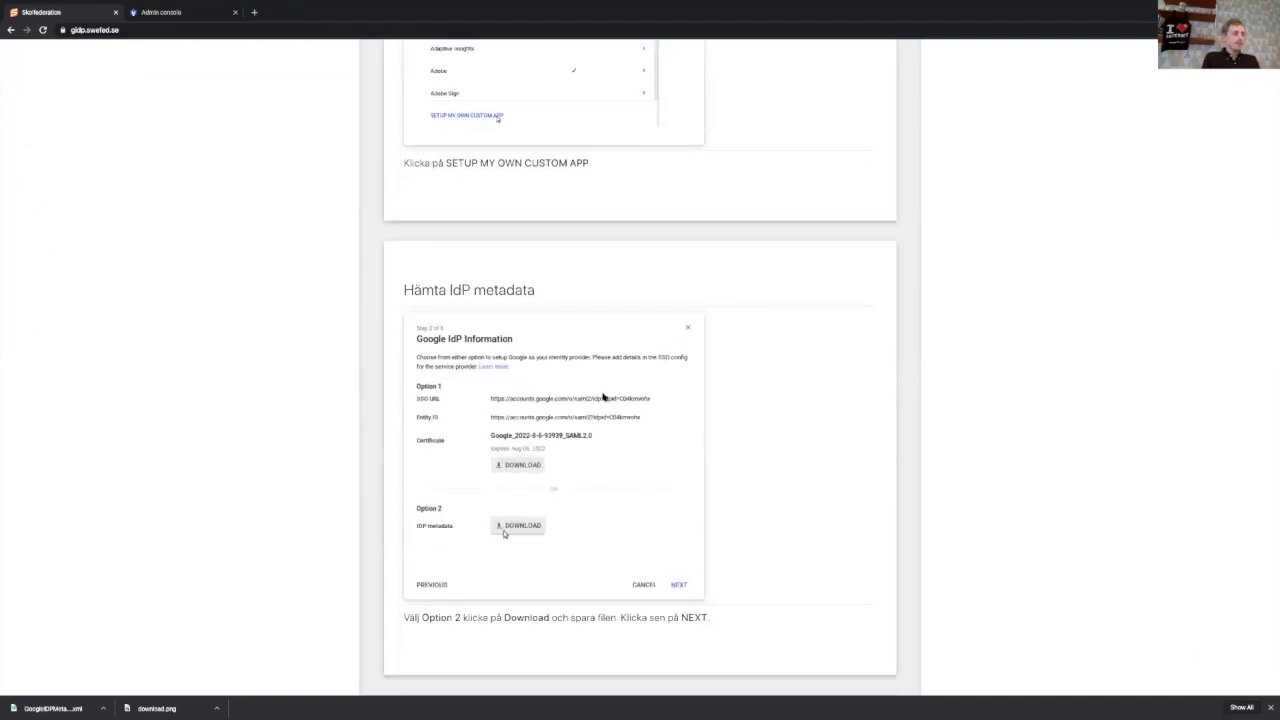
{"action": "key", "text": "ctrl+Tab"}
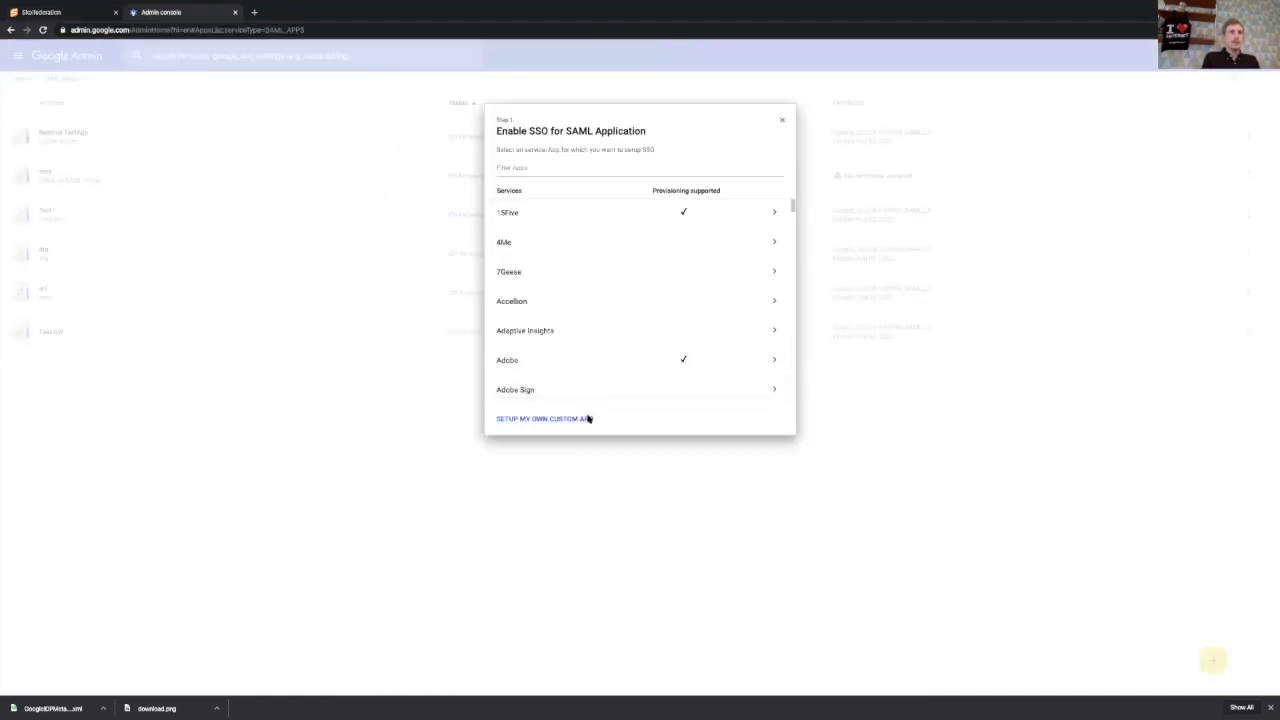
{"action": "left_click", "coordinate": [589, 419]}
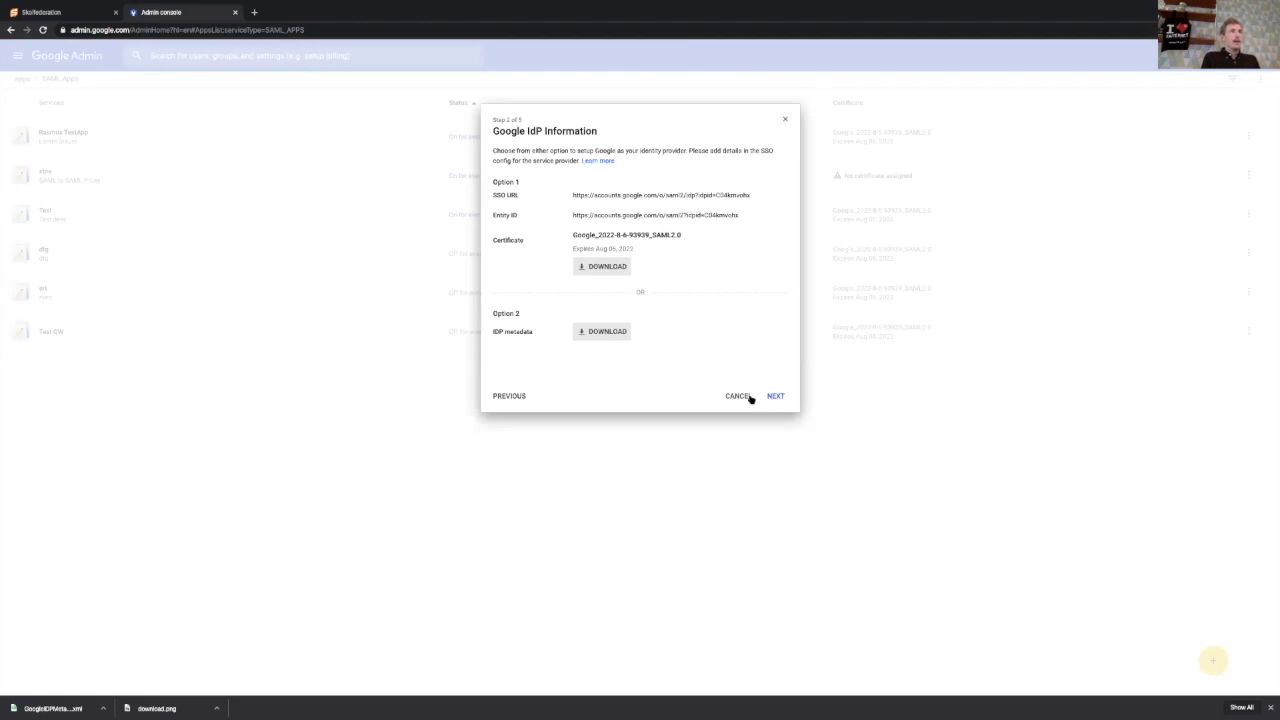
- Move past the Google IdP information step and name the app 'DNP Test'
{"action": "key", "text": "ctrl+1"}
{"action": "scroll", "coordinate": [715, 418], "scroll_direction": "down", "scroll_amount": 4}
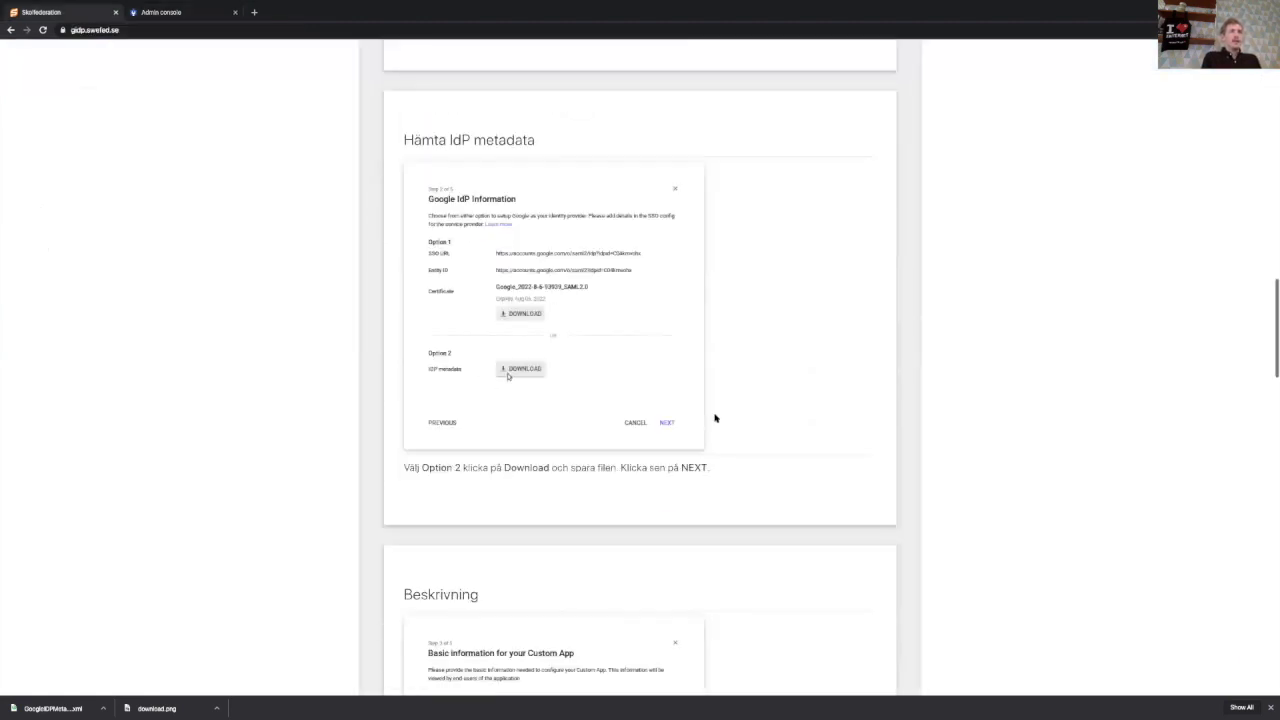
{"action": "scroll", "coordinate": [715, 418], "scroll_direction": "down", "scroll_amount": 3}
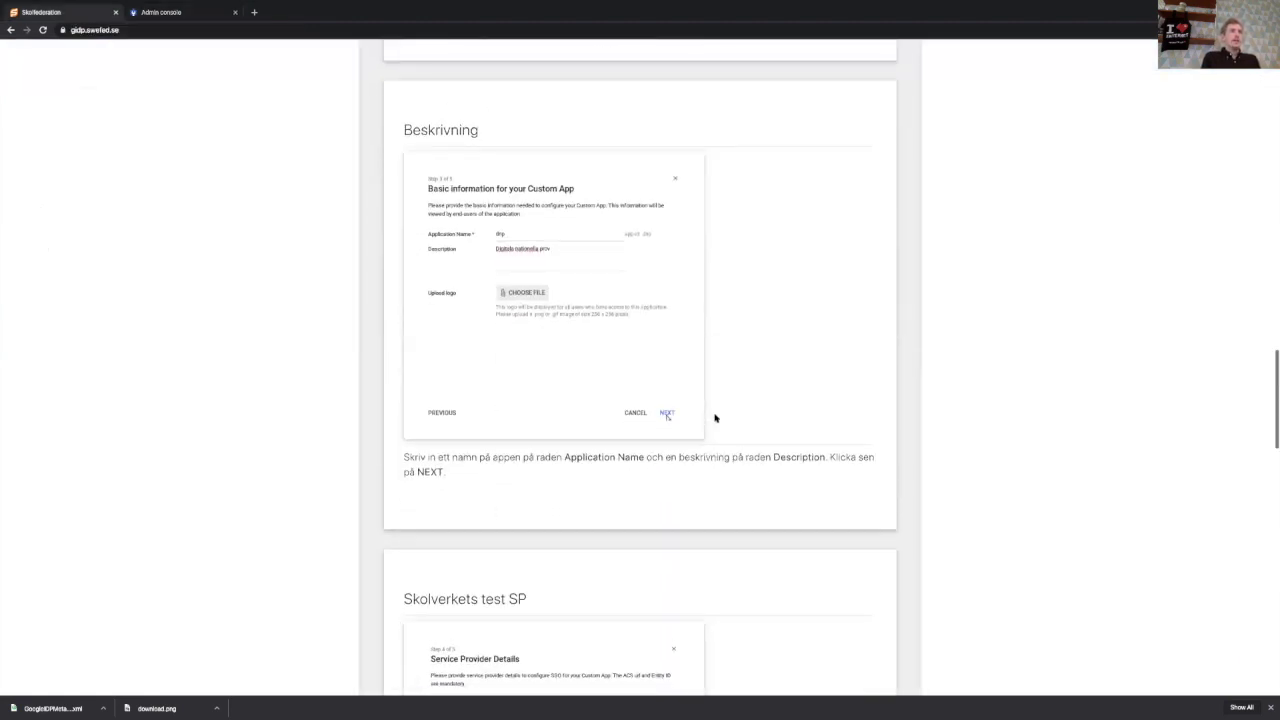
{"action": "key", "text": "ctrl+2"}
{"action": "left_click", "coordinate": [776, 398]}
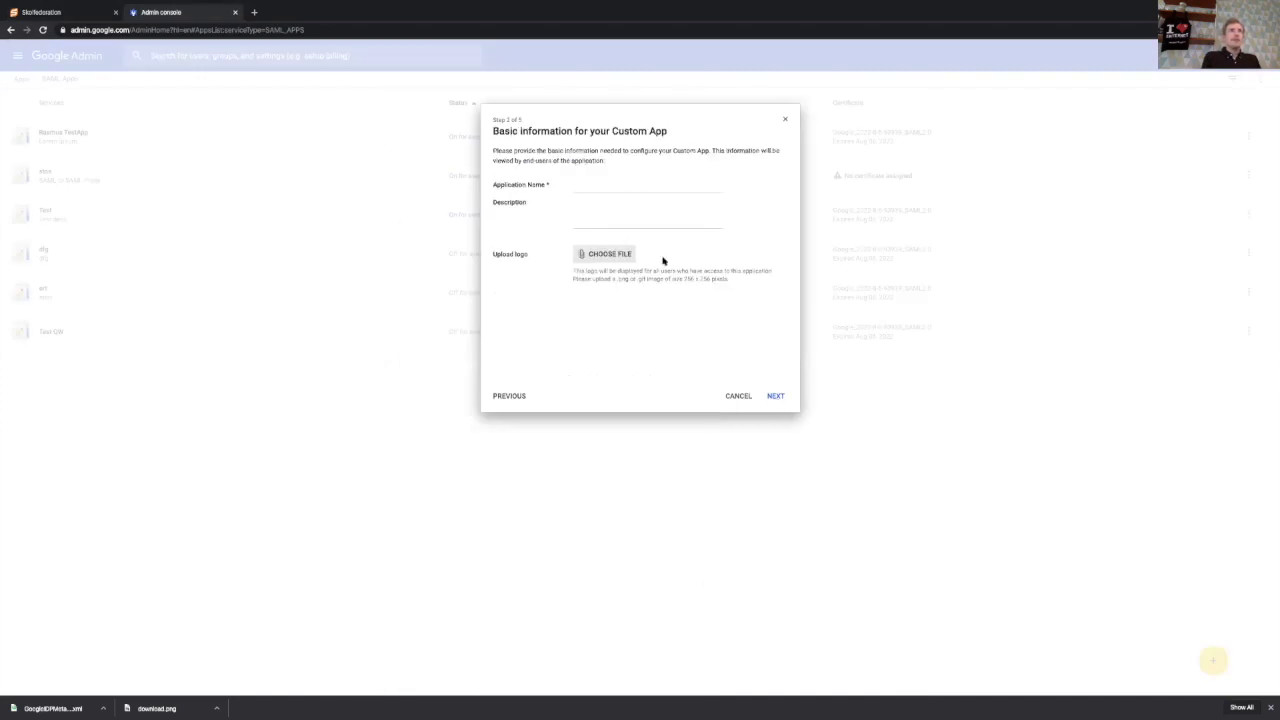
{"action": "left_click", "coordinate": [672, 184]}
{"action": "type", "text": "DNP Test"}
{"action": "left_click", "coordinate": [776, 396]}
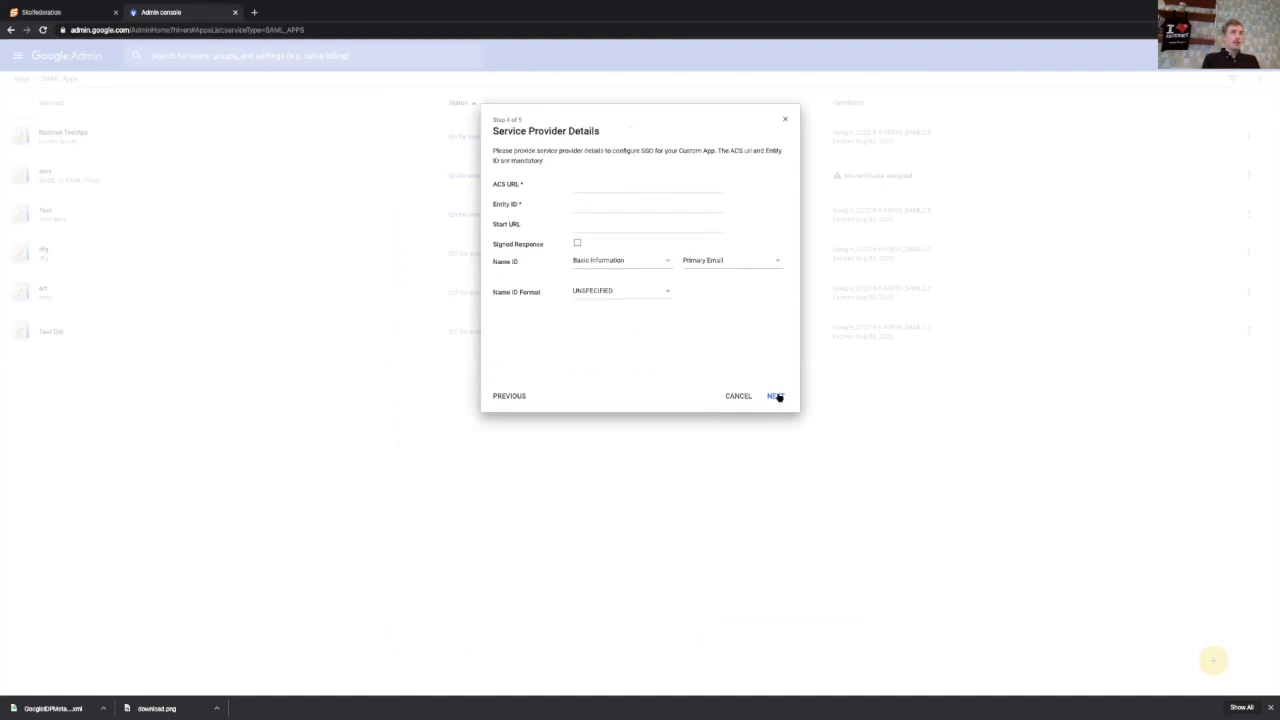
- Look up Skolverket's test SP values, including ACS URL and Entity ID, in the guide
{"action": "key", "text": "ctrl+shift+Tab"}
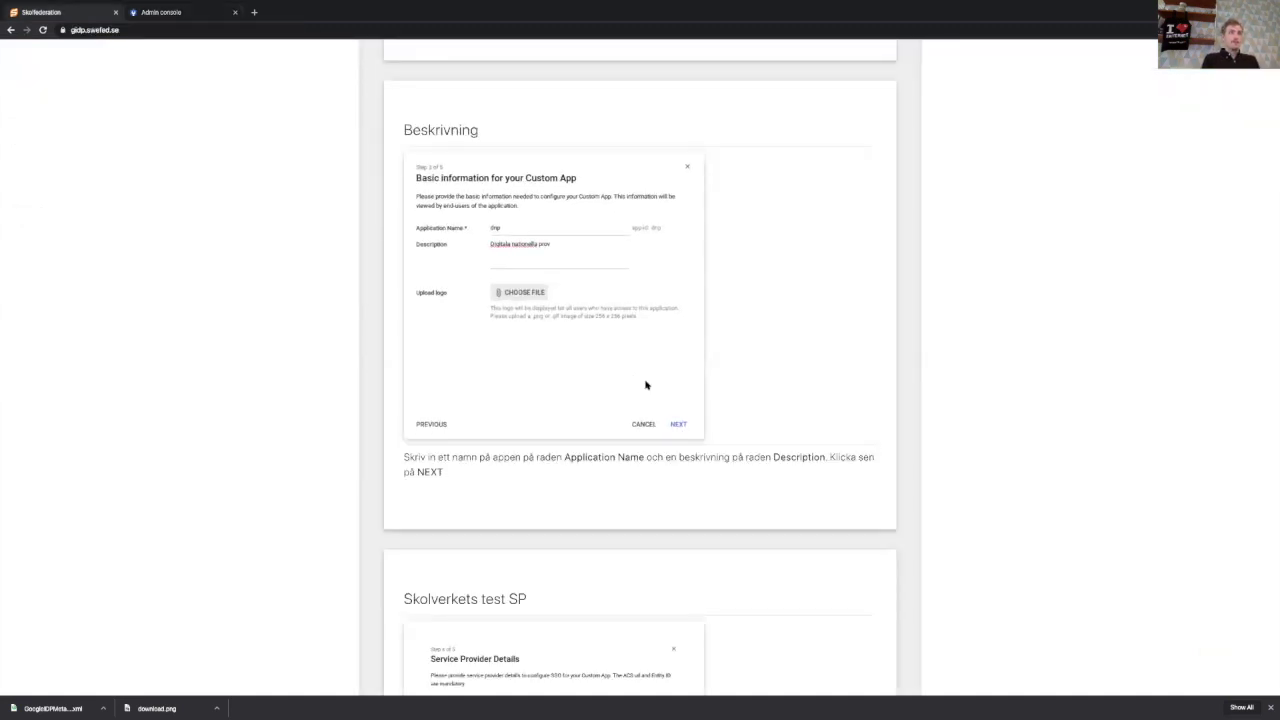
{"action": "scroll", "coordinate": [645, 384], "scroll_direction": "down", "scroll_amount": 1}
{"action": "scroll", "coordinate": [645, 384], "scroll_direction": "down", "scroll_amount": 5}
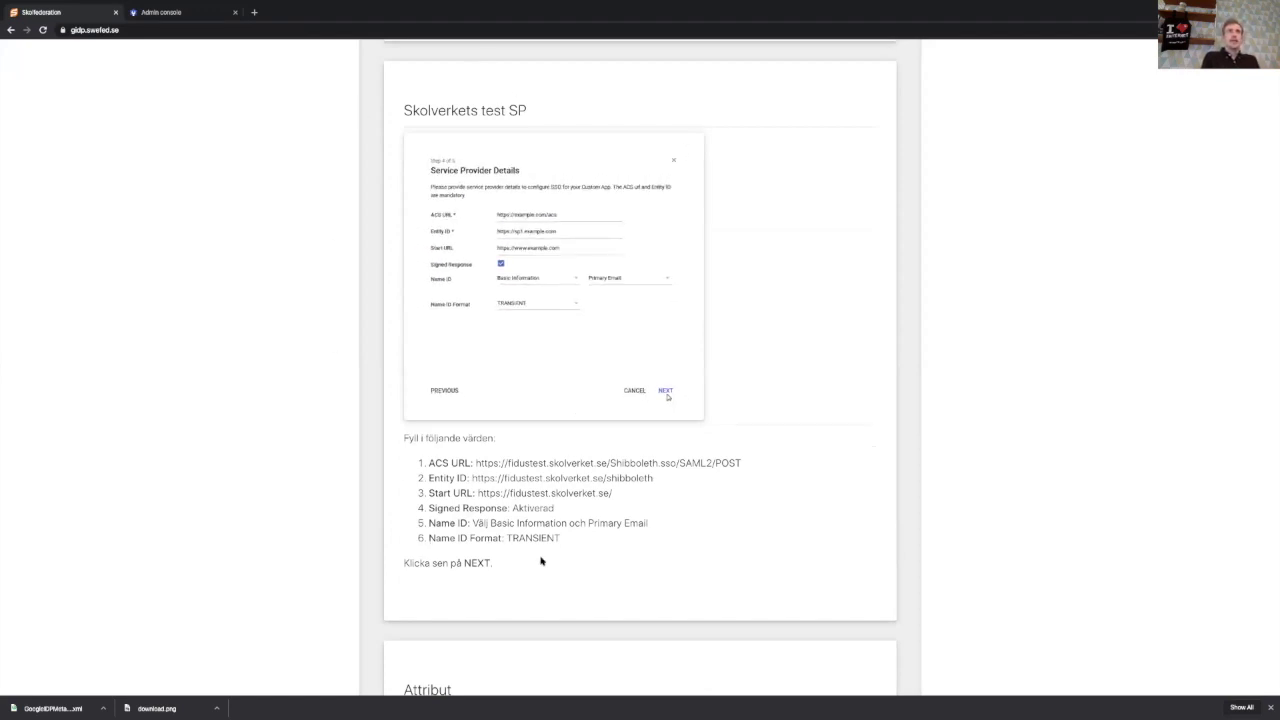
{"action": "scroll", "coordinate": [541, 562], "scroll_direction": "down", "scroll_amount": 1}
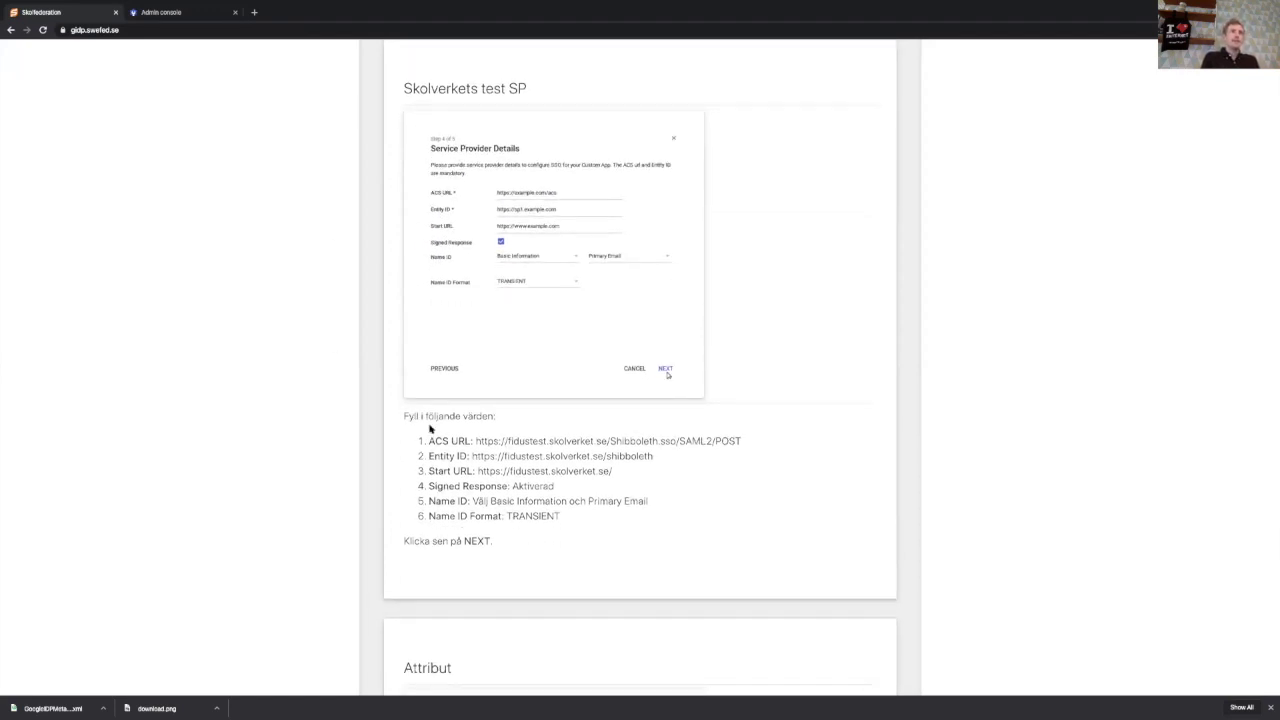
{"action": "left_click_drag", "start_coordinate": [471, 440], "coordinate": [610, 520]}
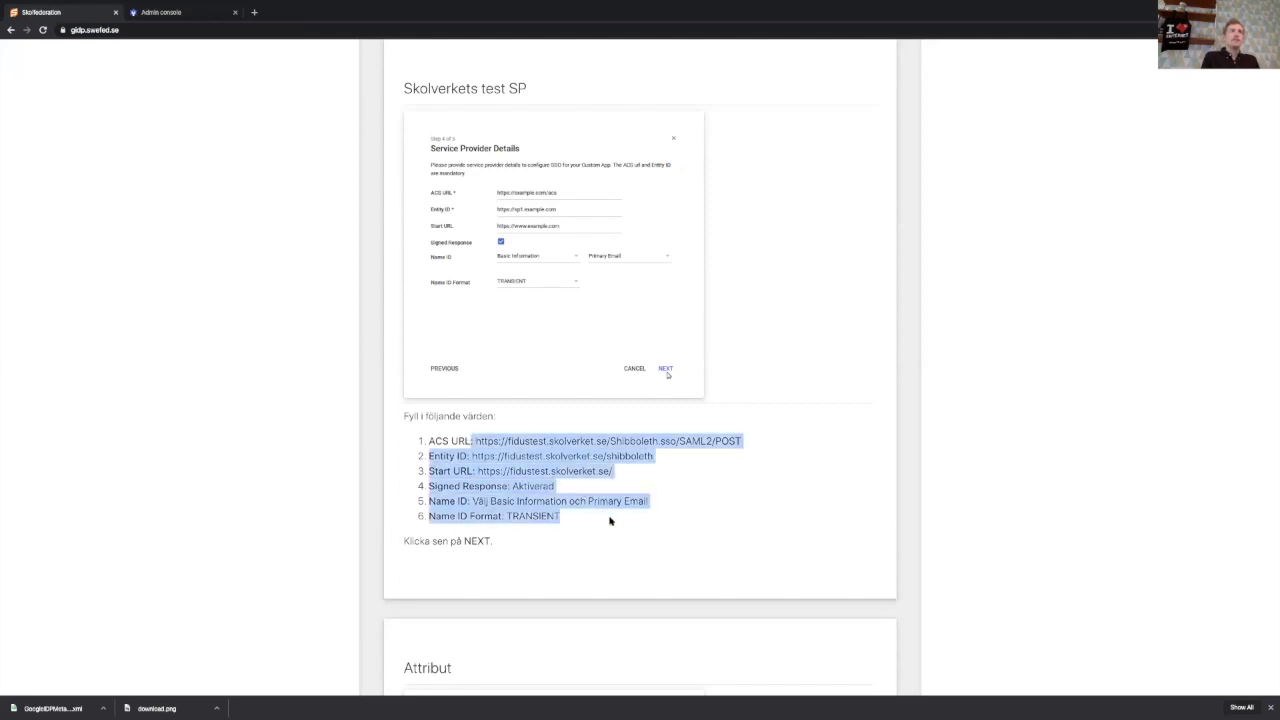
{"action": "left_click", "coordinate": [610, 519]}
{"action": "scroll", "coordinate": [610, 519], "scroll_direction": "down", "scroll_amount": 1}
{"action": "scroll", "coordinate": [610, 519], "scroll_direction": "up", "scroll_amount": 2}
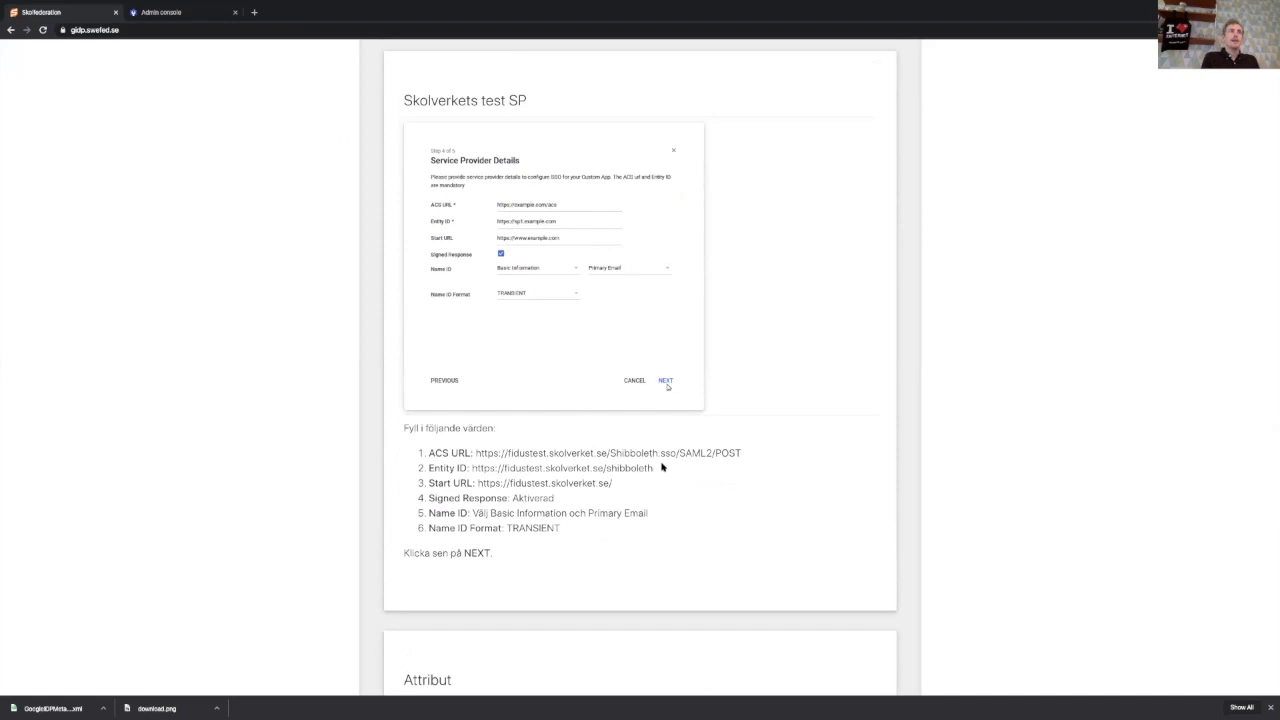
{"action": "left_click_drag", "start_coordinate": [657, 471], "coordinate": [472, 453]}
{"action": "left_click", "coordinate": [453, 446]}
- Copy Skolverket's test ACS URL from the guide into the ACS URL field
{"action": "key", "text": "ctrl+Tab"}
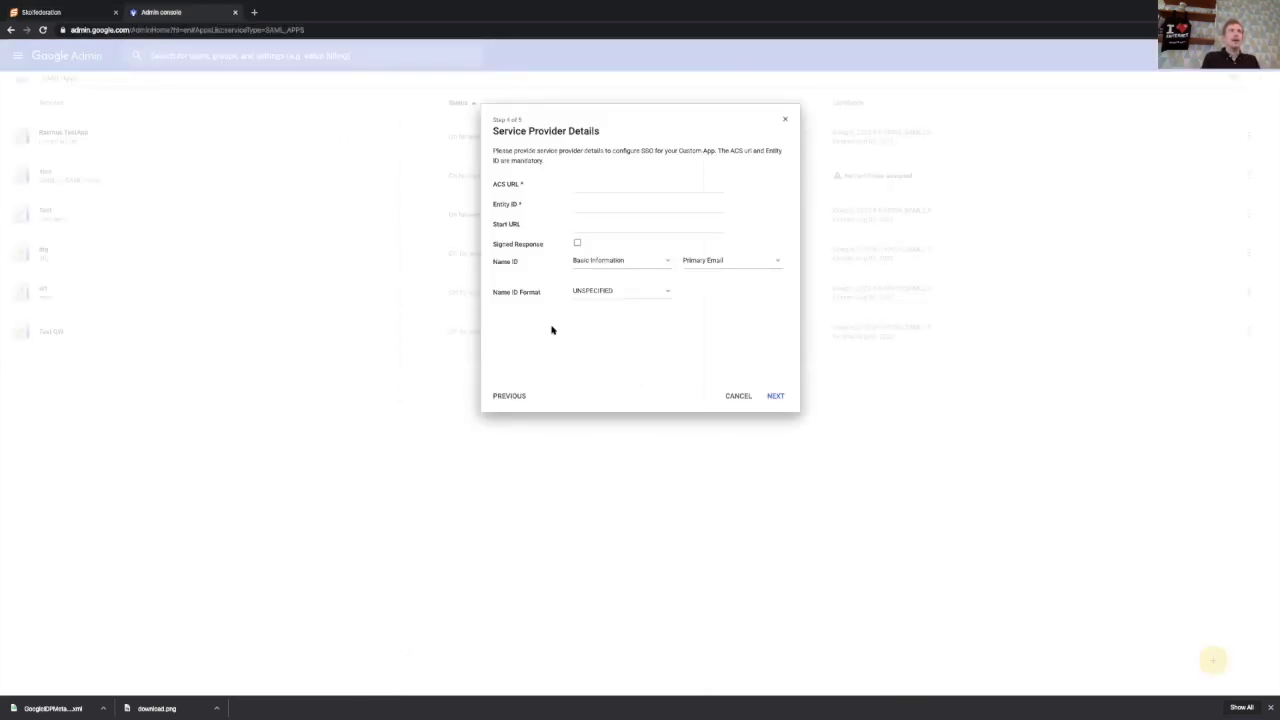
{"action": "key", "text": "ctrl+Tab"}
{"action": "left_click_drag", "start_coordinate": [476, 451], "coordinate": [766, 451]}
{"action": "key", "text": "ctrl+c"}
{"action": "key", "text": "ctrl+Tab"}
{"action": "left_click", "coordinate": [600, 188]}
{"action": "key", "text": "ctrl+v"}
{"action": "left_click", "coordinate": [580, 204]}
- Copy the Entity ID and Start URL from the guide into their fields
{"action": "key", "text": "ctrl+Tab"}
{"action": "left_click_drag", "start_coordinate": [472, 468], "coordinate": [662, 468]}
{"action": "key", "text": "ctrl+c"}
{"action": "key", "text": "ctrl+Tab"}
{"action": "key", "text": "ctrl+v"}
{"action": "key", "text": "Tab"}
{"action": "key", "text": "ctrl+Tab"}
{"action": "left_click_drag", "start_coordinate": [476, 481], "coordinate": [612, 481]}
{"action": "key", "text": "ctrl+c"}
{"action": "key", "text": "ctrl+Tab"}
{"action": "key", "text": "ctrl+v"}
{"action": "left_click", "coordinate": [565, 212]}
- Enable Signed Response, set Name ID Format to TRANSIENT, and continue to attribute mapping
{"action": "left_click", "coordinate": [577, 243]}
{"action": "left_click", "coordinate": [660, 290]}
{"action": "left_click", "coordinate": [600, 358]}
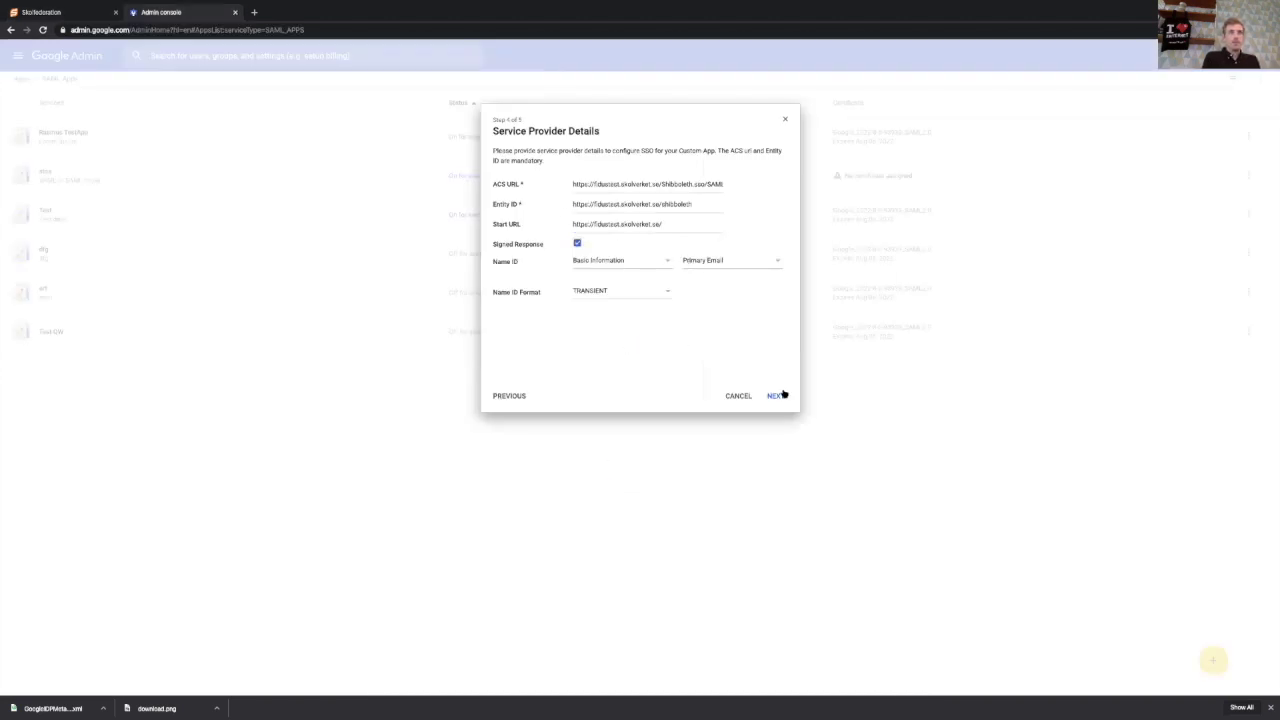
{"action": "left_click", "coordinate": [45, 12]}
{"action": "left_click", "coordinate": [160, 12]}
{"action": "left_click", "coordinate": [776, 396]}
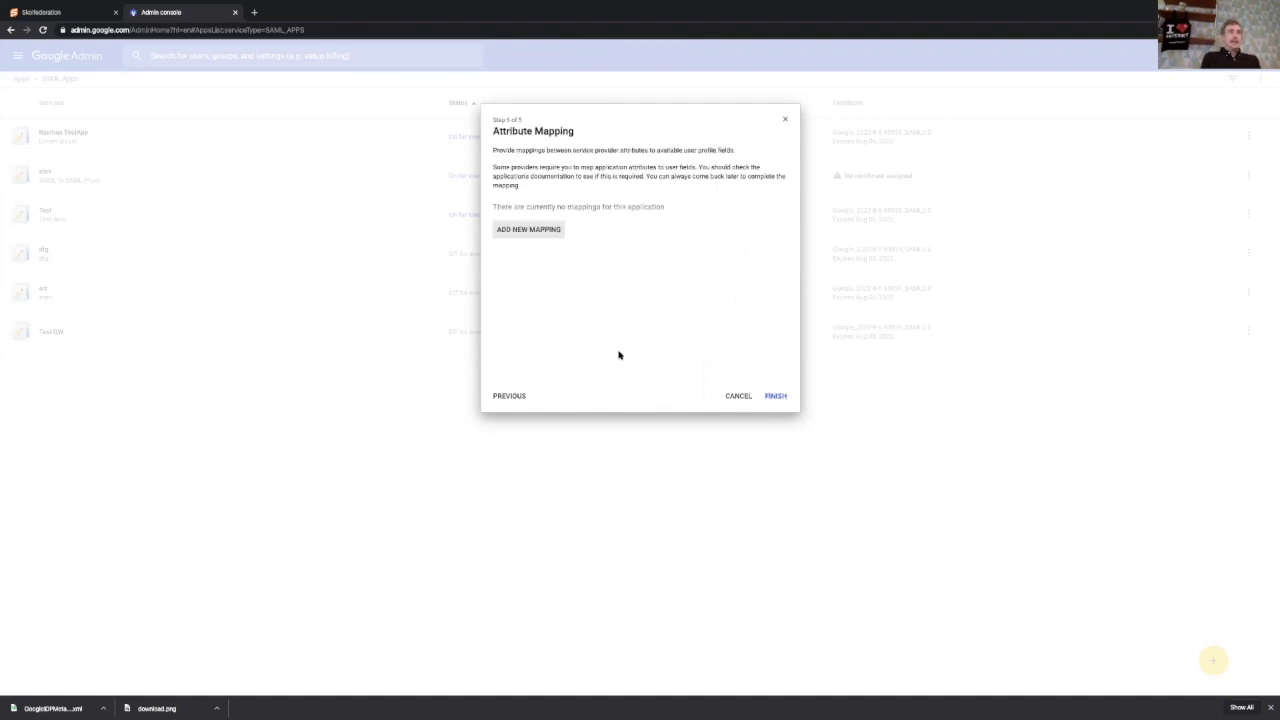
- Add a new attribute mapping named urn:oid:1.3.6.1.4.1.5923.1.1.1.6, copied from the guide
{"action": "key", "text": "ctrl+shift+Tab"}
{"action": "scroll", "coordinate": [618, 355], "scroll_direction": "down", "scroll_amount": 6}
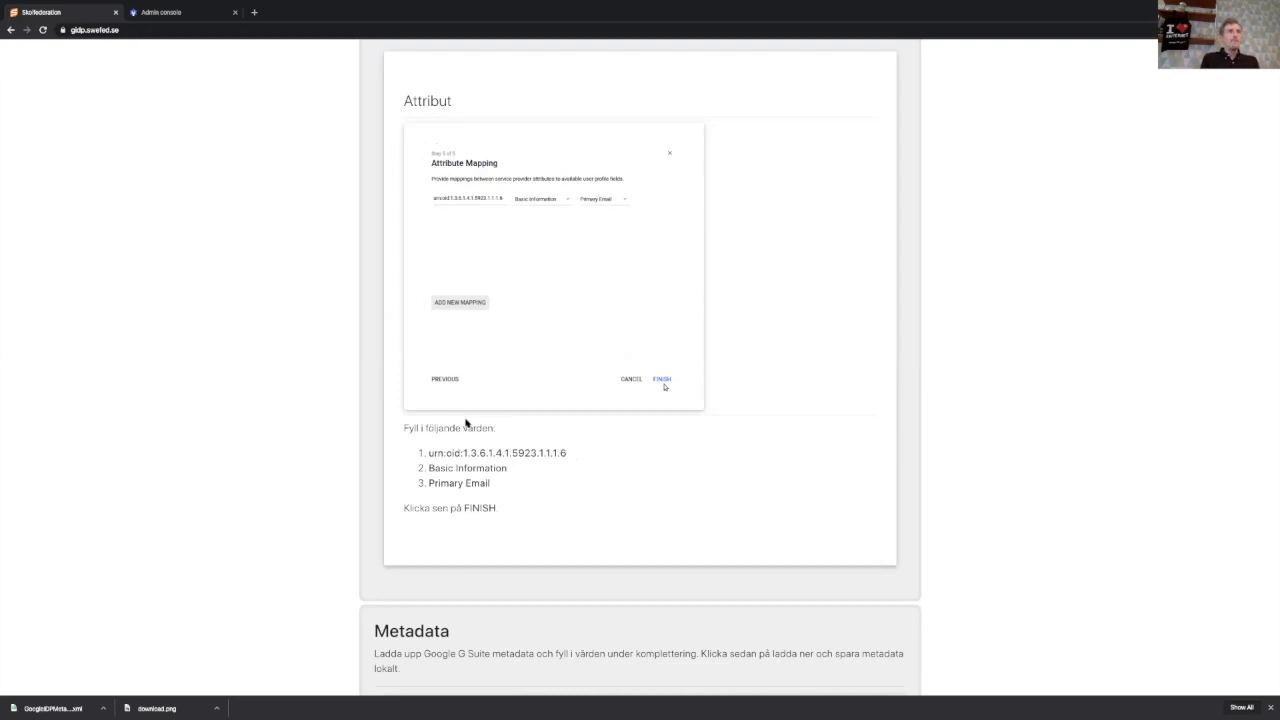
{"action": "left_click_drag", "start_coordinate": [430, 453], "coordinate": [526, 480]}
{"action": "left_click", "coordinate": [526, 480]}
{"action": "key", "text": "ctrl+Tab"}
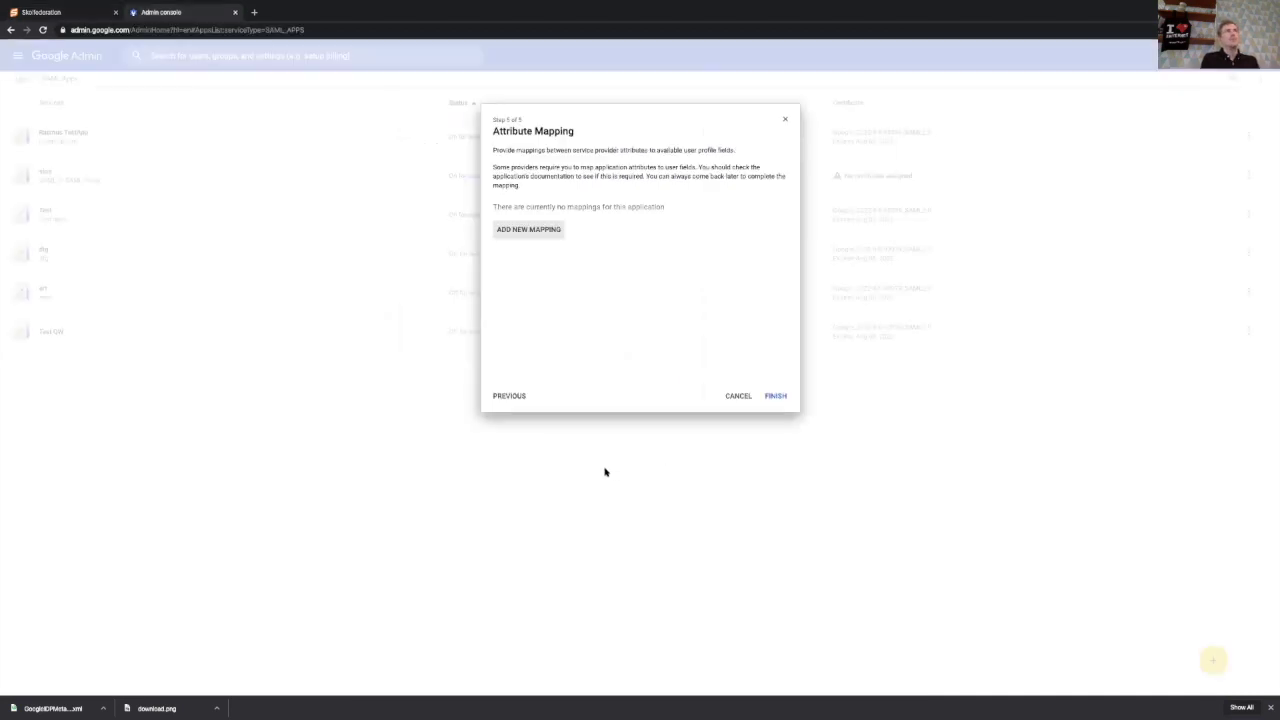
{"action": "left_click", "coordinate": [537, 230]}
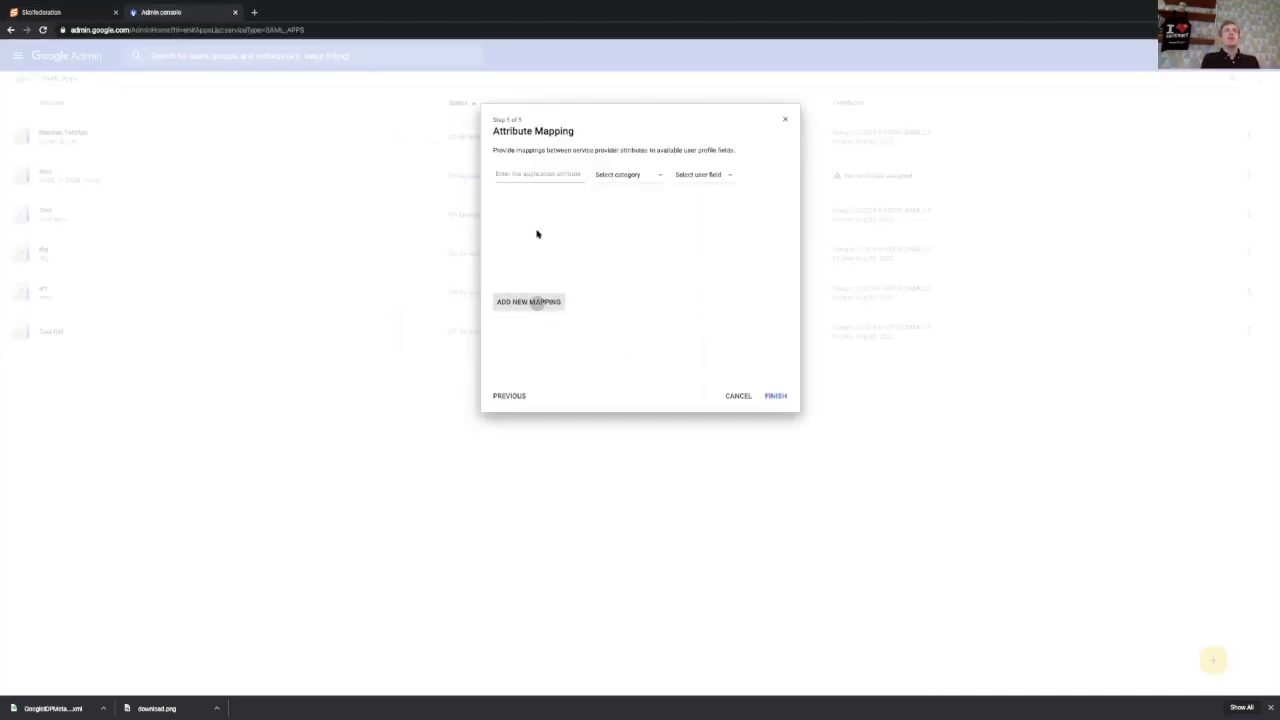
{"action": "key", "text": "ctrl+Tab"}
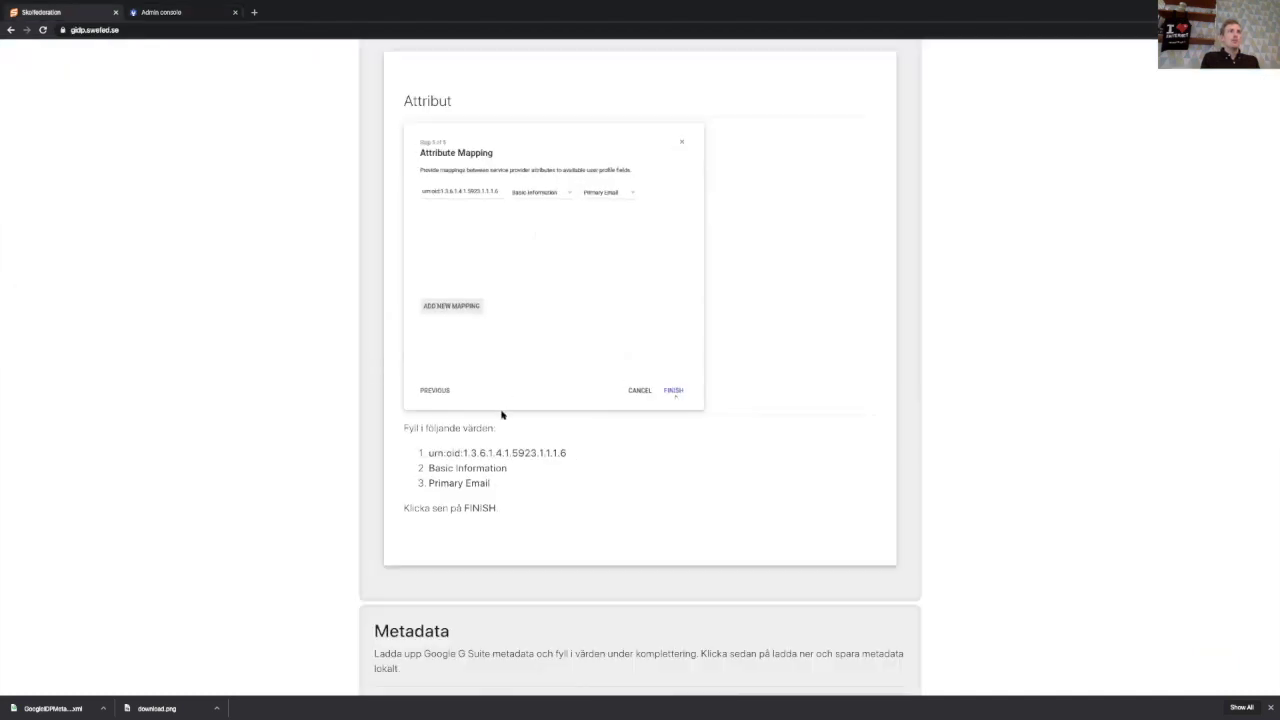
{"action": "left_click_drag", "start_coordinate": [427, 456], "coordinate": [553, 453]}
{"action": "key", "text": "ctrl+Tab"}
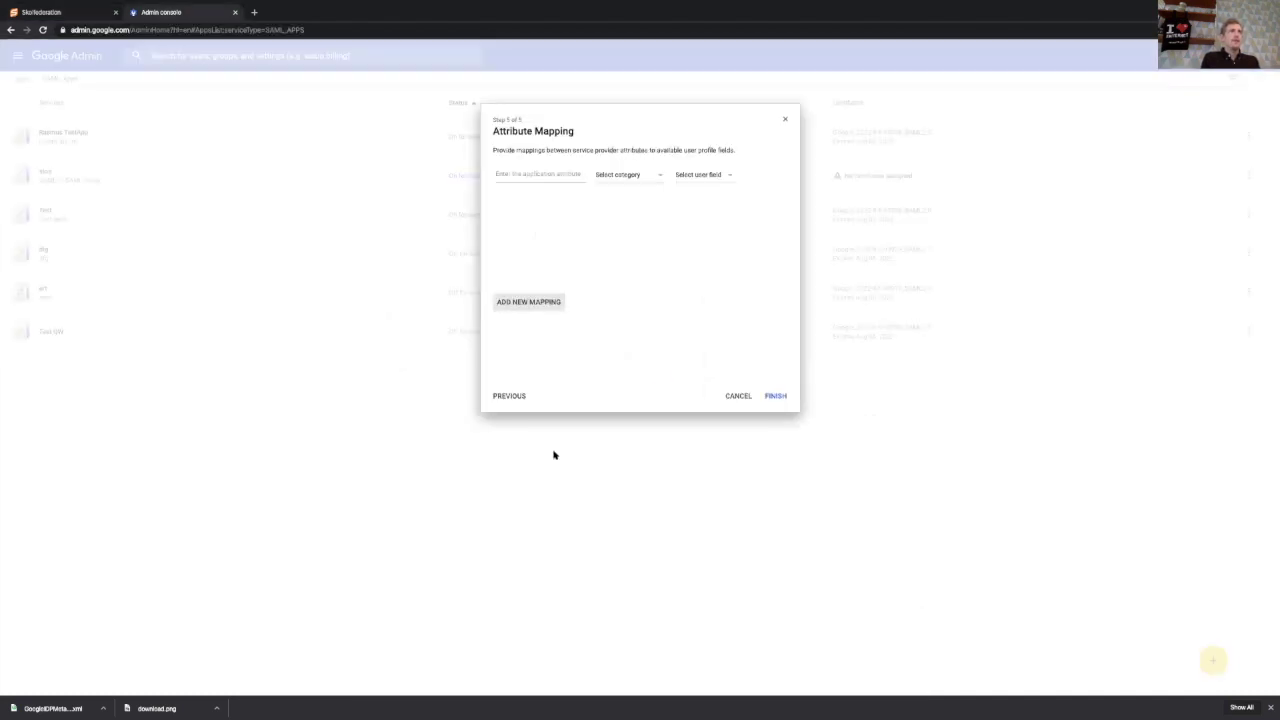
{"action": "left_click", "coordinate": [551, 174]}
{"action": "key", "text": "ctrl+v"}
- Map it to the Skolverket category's eduPersonPrincipal field and finish the app setup
{"action": "key", "text": "ctrl+shift+Tab"}
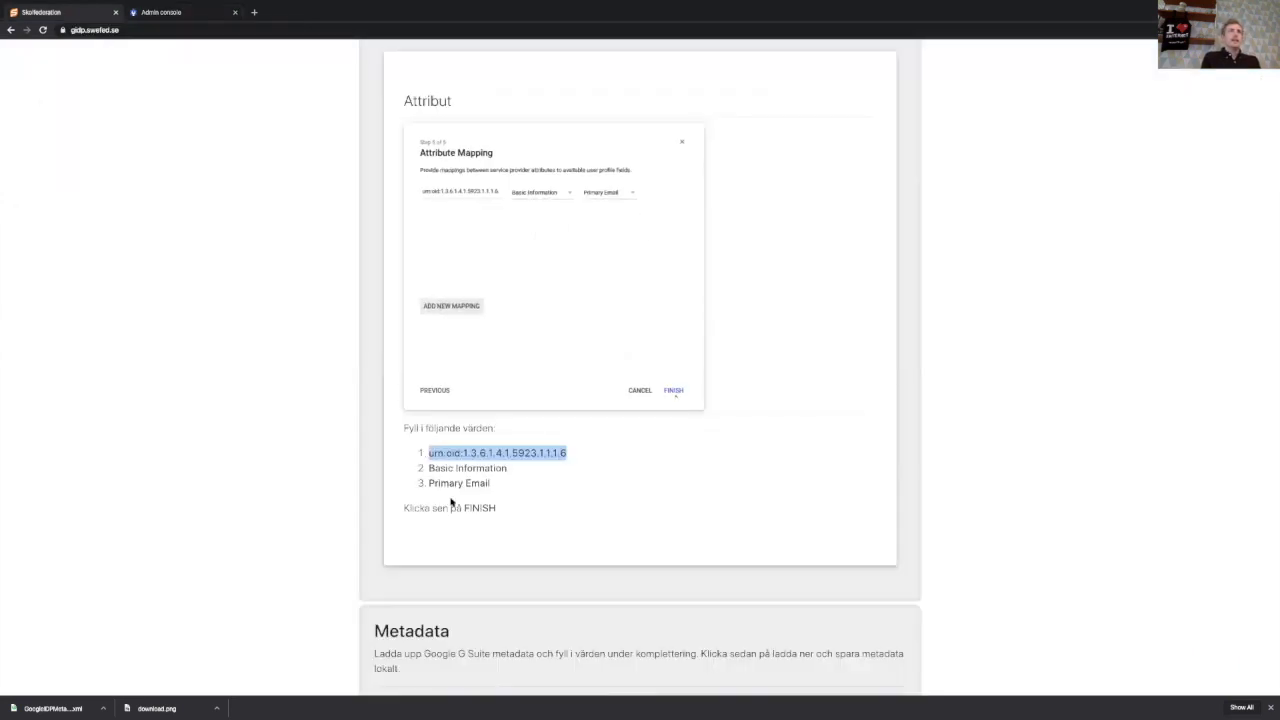
{"action": "left_click", "coordinate": [457, 476]}
{"action": "left_click_drag", "start_coordinate": [426, 468], "coordinate": [492, 483]}
{"action": "left_click", "coordinate": [492, 483]}
{"action": "key", "text": "ctrl+Tab"}
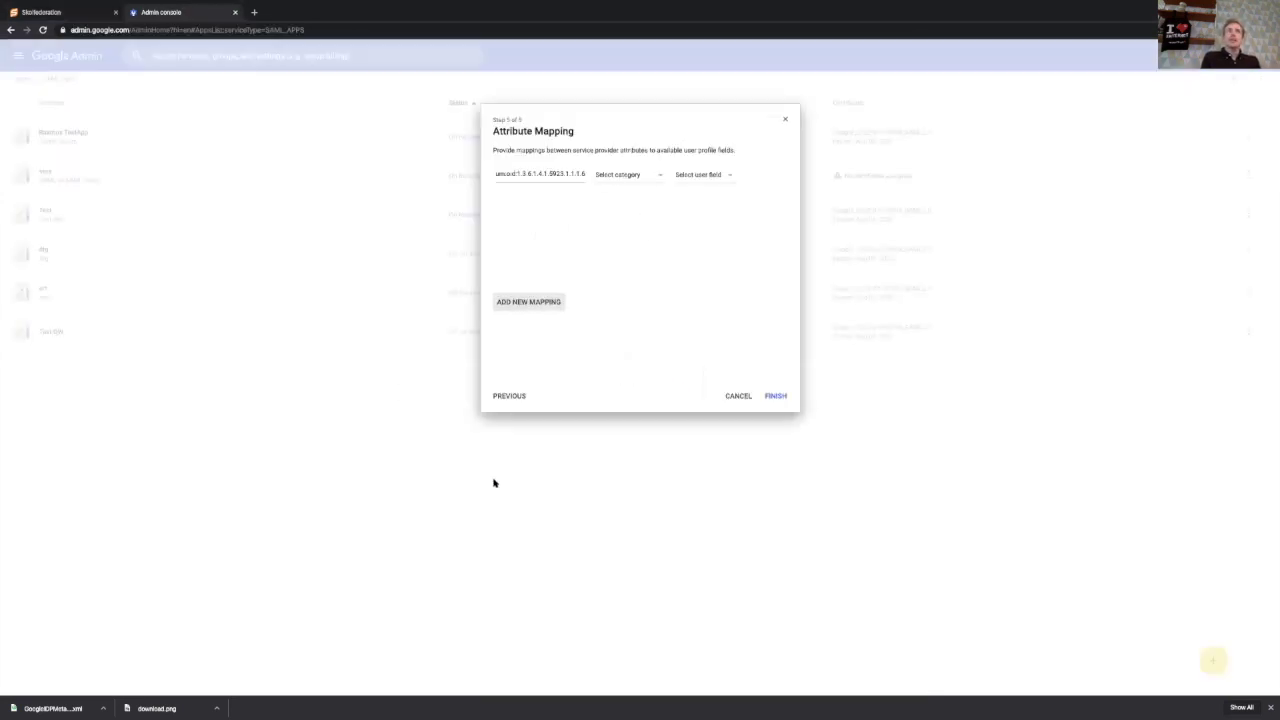
{"action": "left_click", "coordinate": [640, 177]}
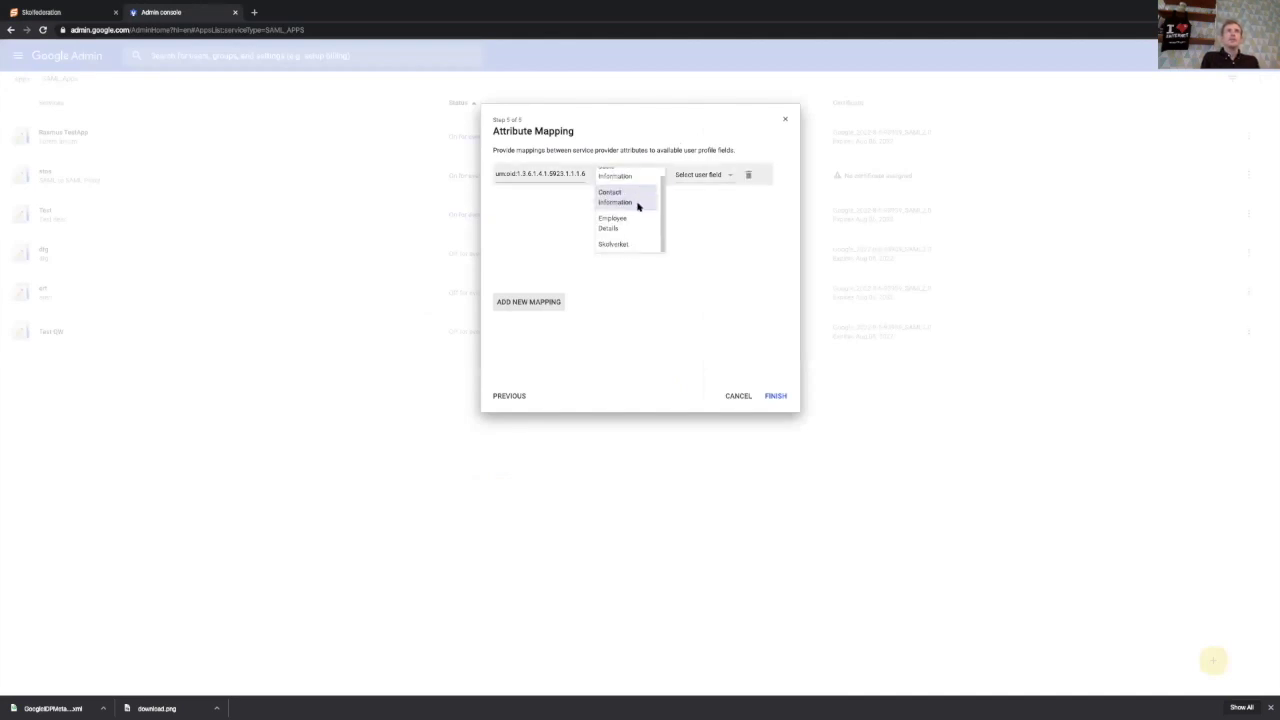
{"action": "scroll", "coordinate": [636, 240], "scroll_direction": "down", "scroll_amount": 1}
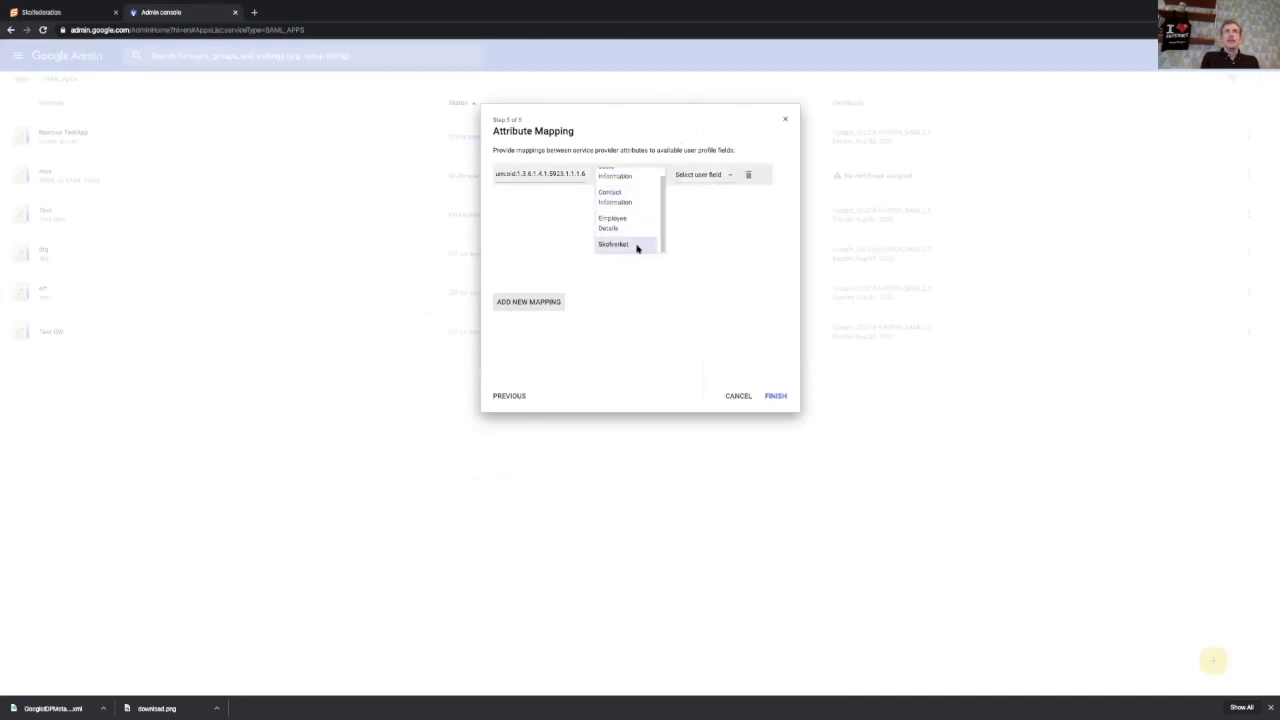
{"action": "left_click", "coordinate": [626, 245]}
{"action": "left_click", "coordinate": [704, 175]}
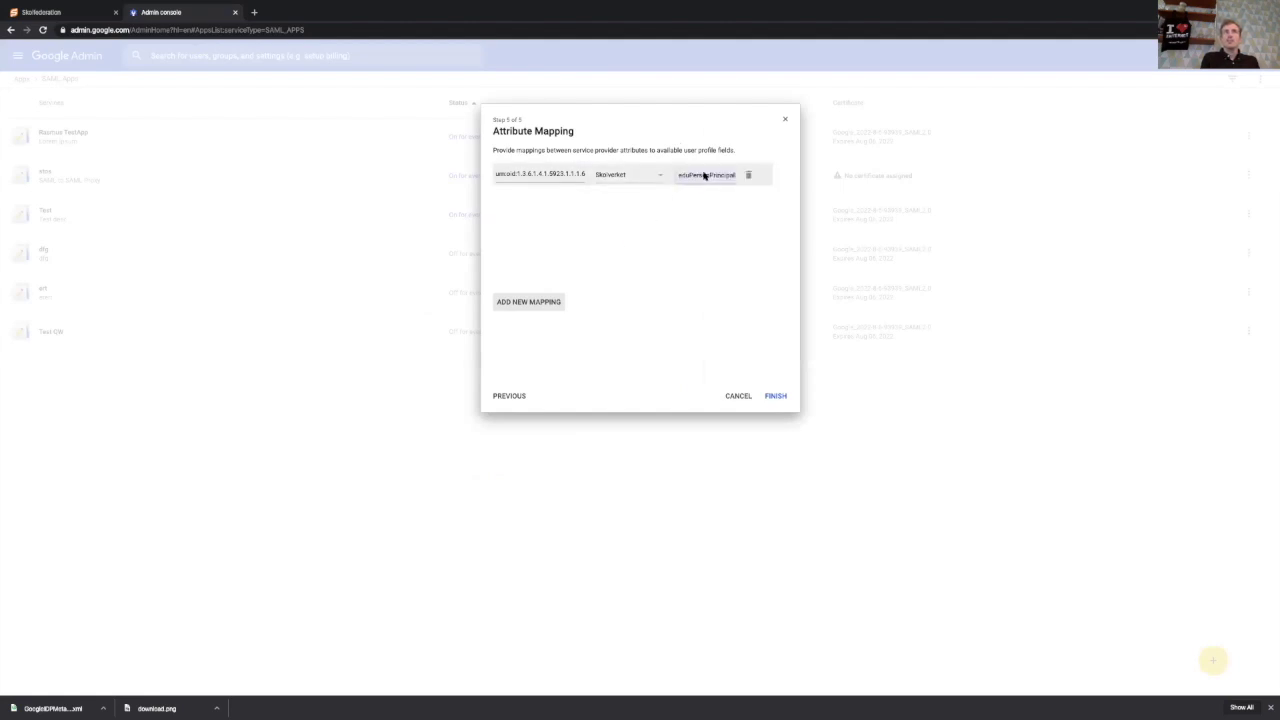
{"action": "left_click", "coordinate": [704, 175]}
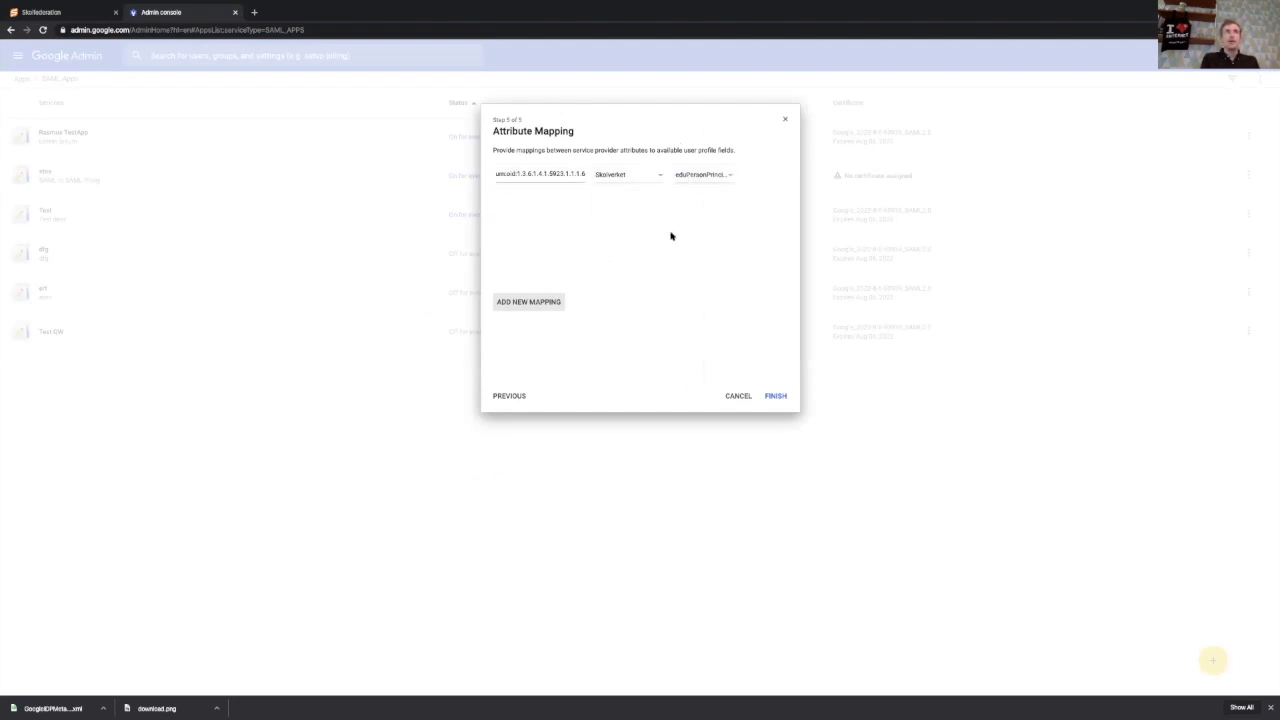
{"action": "left_click", "coordinate": [777, 397]}
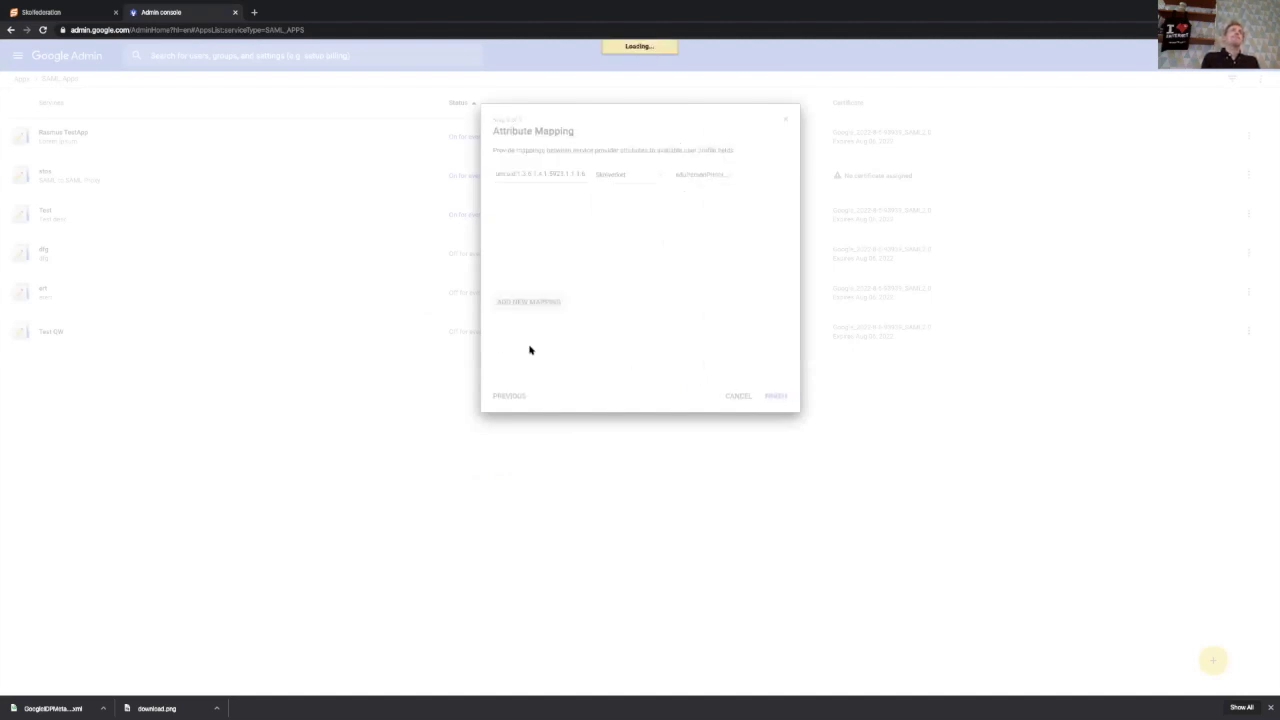
- Wait for DNP Test's SSO setup to save, read the upload warning, and dismiss it with OK
{"action": "key", "text": "ctrl+shift+Tab"}
{"action": "scroll", "coordinate": [497, 343], "scroll_direction": "down", "scroll_amount": 5}
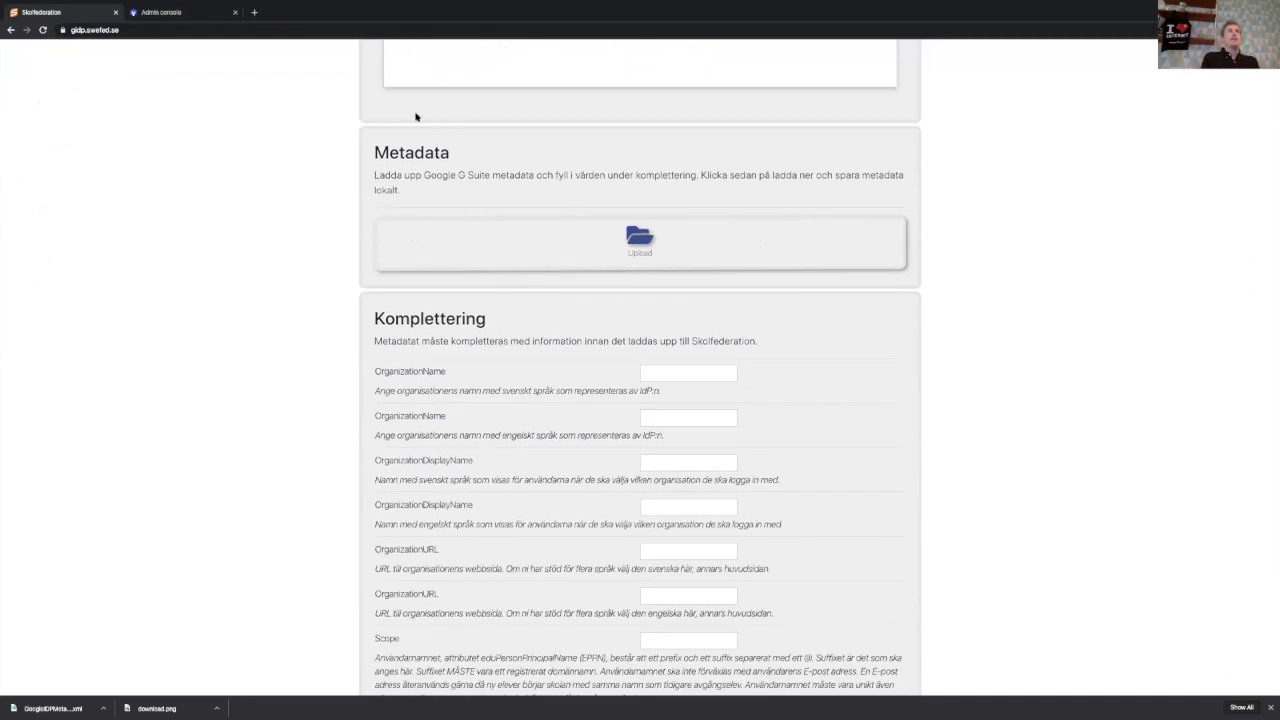
{"action": "scroll", "coordinate": [418, 116], "scroll_direction": "up", "scroll_amount": 1}
{"action": "key", "text": "ctrl+Tab"}
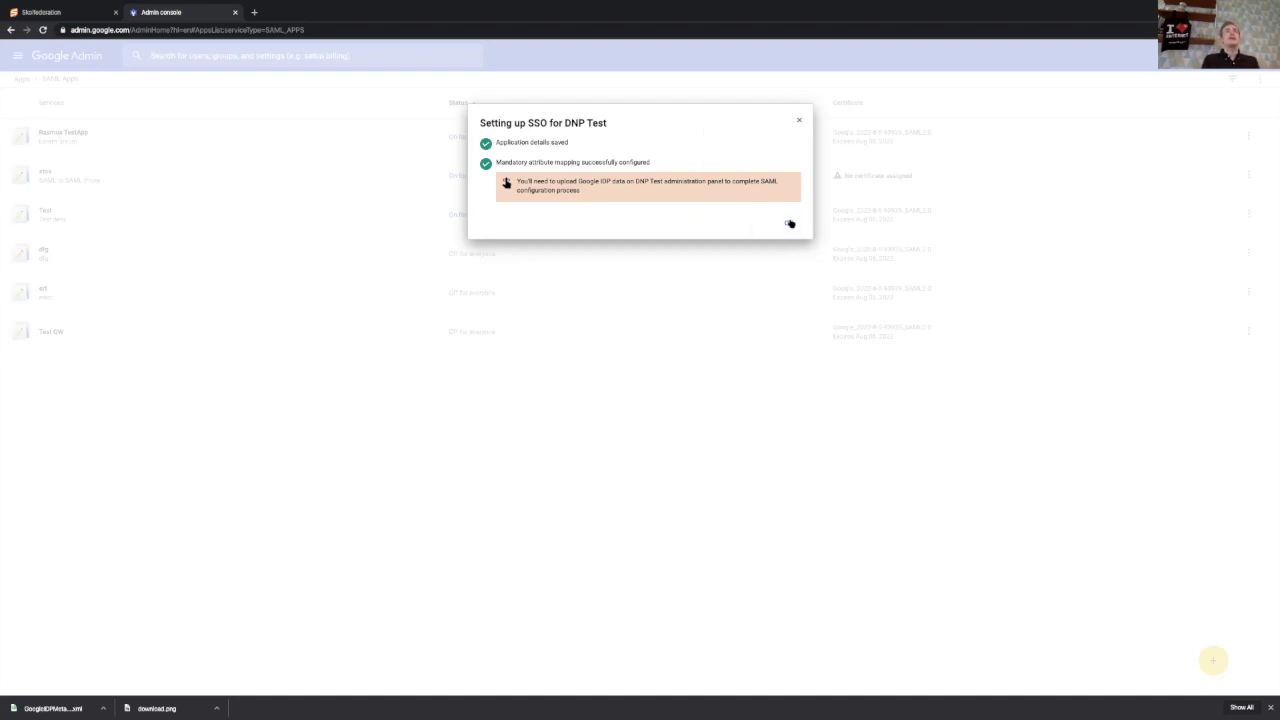
{"action": "left_click_drag", "start_coordinate": [516, 181], "coordinate": [632, 184]}
{"action": "left_click", "coordinate": [632, 184]}
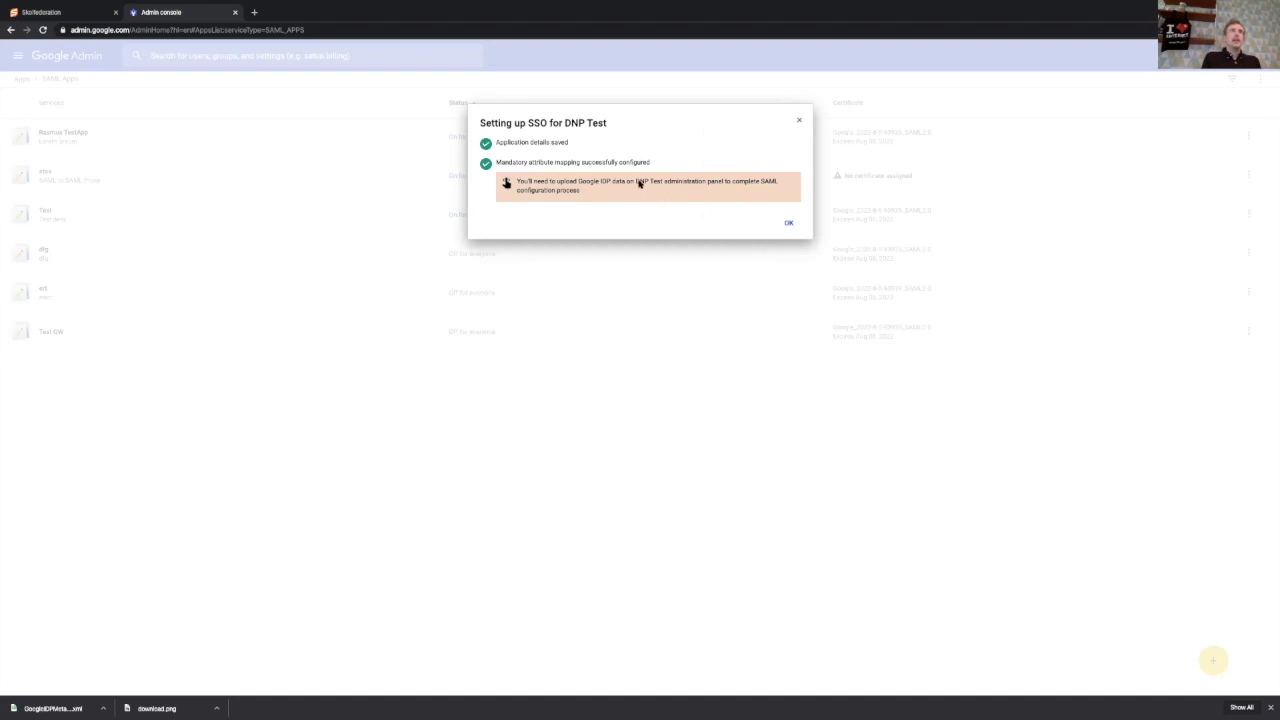
{"action": "left_click_drag", "start_coordinate": [663, 181], "coordinate": [727, 181]}
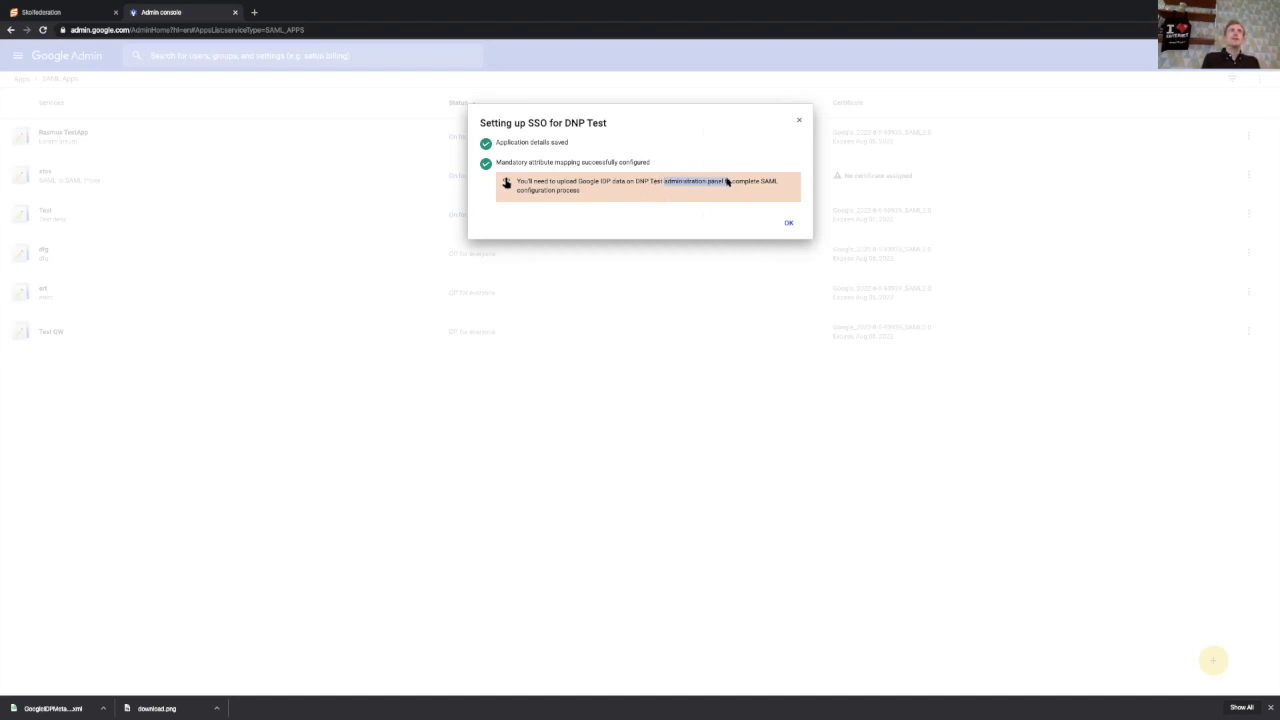
{"action": "left_click", "coordinate": [715, 187]}
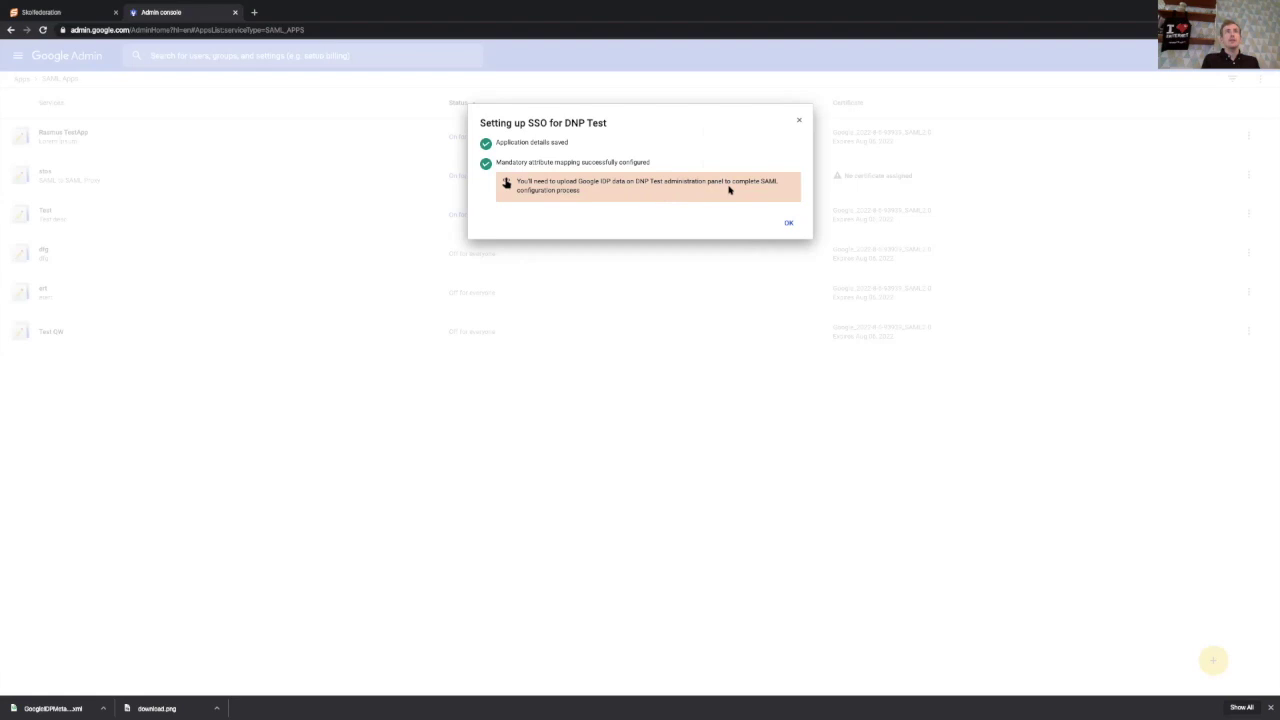
{"action": "left_click", "coordinate": [790, 224]}
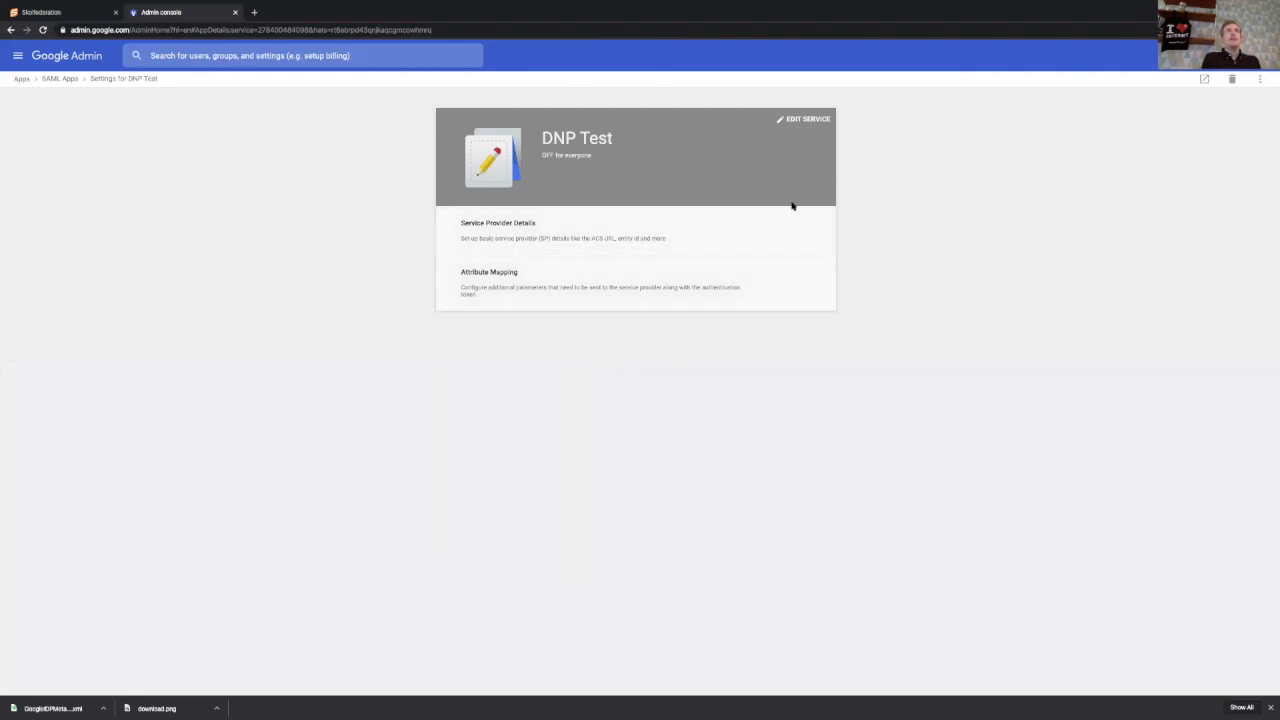
- Change DNP Test's service status from OFF to ON for everyone and save
{"action": "mouse_move", "coordinate": [540, 158]}
{"action": "left_mouse_down"}
{"action": "mouse_move", "coordinate": [612, 157]}
{"action": "mouse_move", "coordinate": [548, 156]}
{"action": "left_mouse_up"}
{"action": "left_click", "coordinate": [709, 160]}
{"action": "left_click", "coordinate": [821, 118]}
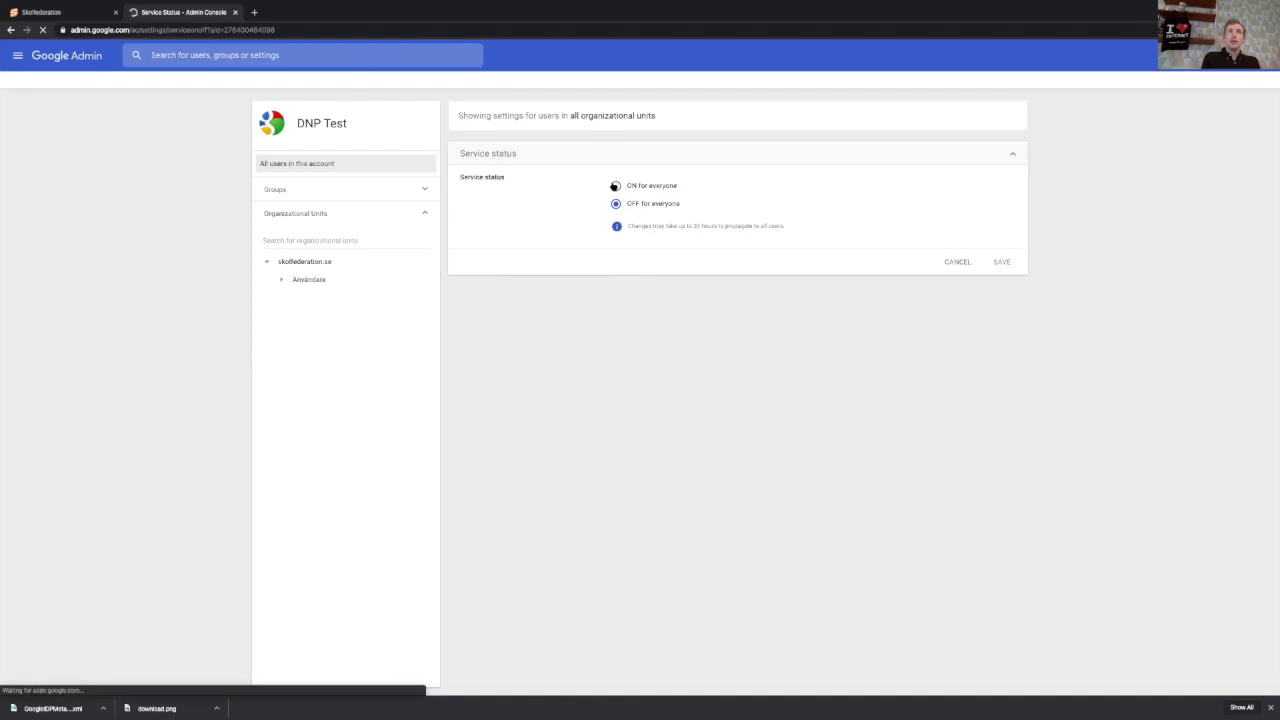
{"action": "left_click", "coordinate": [615, 186]}
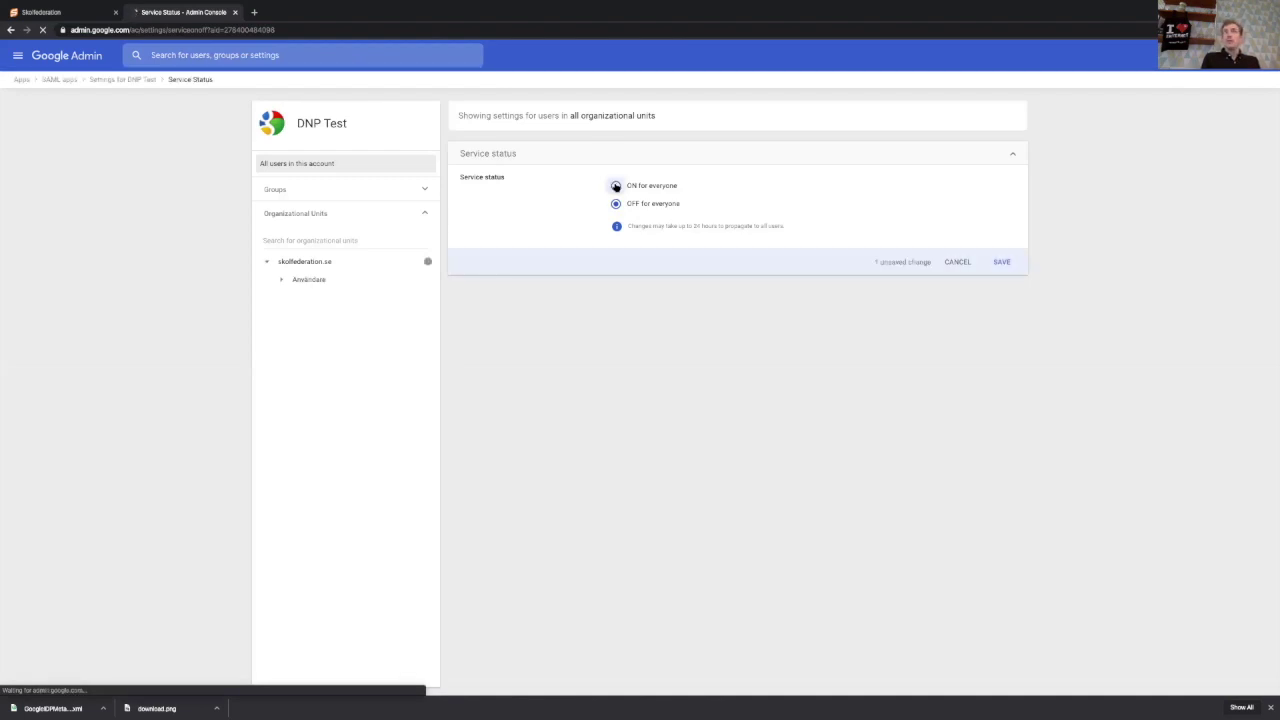
{"action": "left_click", "coordinate": [1001, 262]}
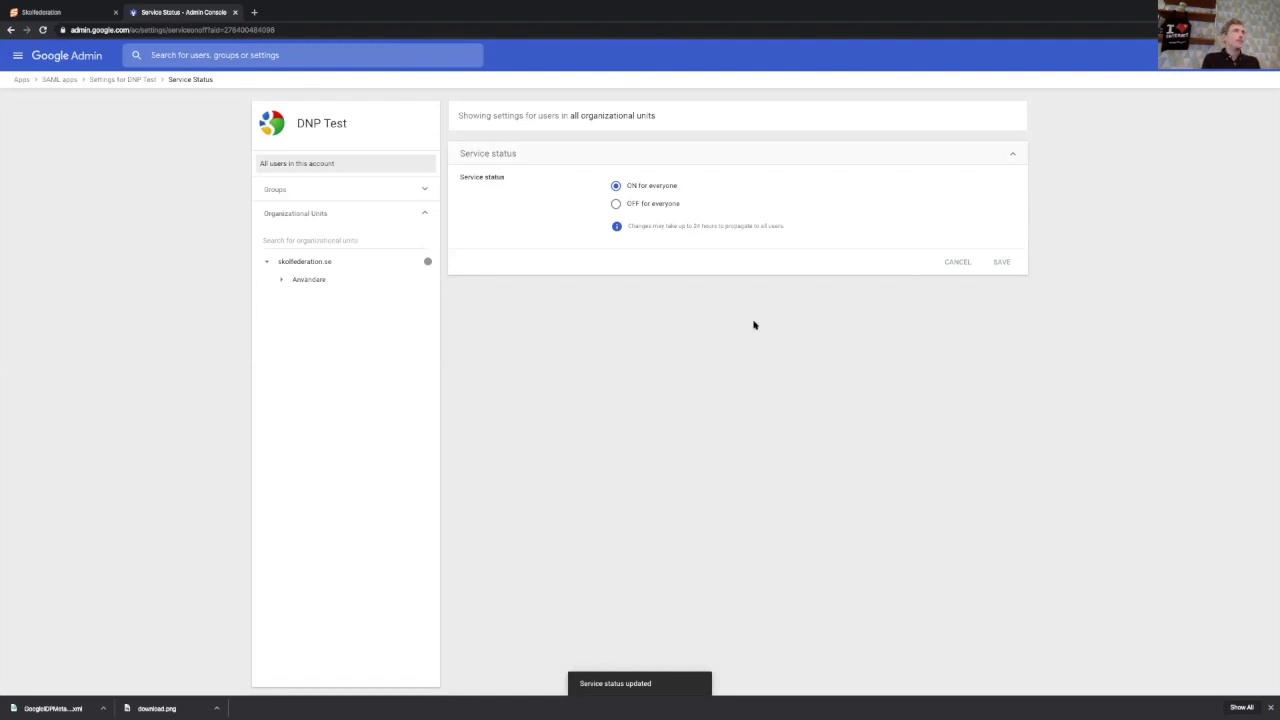
{"action": "key", "text": "ctrl+shift+Tab"}
- Upload the downloaded GoogleIDPMetadata .xml file into the gIdP tool's Metadata section
{"action": "scroll", "coordinate": [703, 320], "scroll_direction": "down", "scroll_amount": 2}
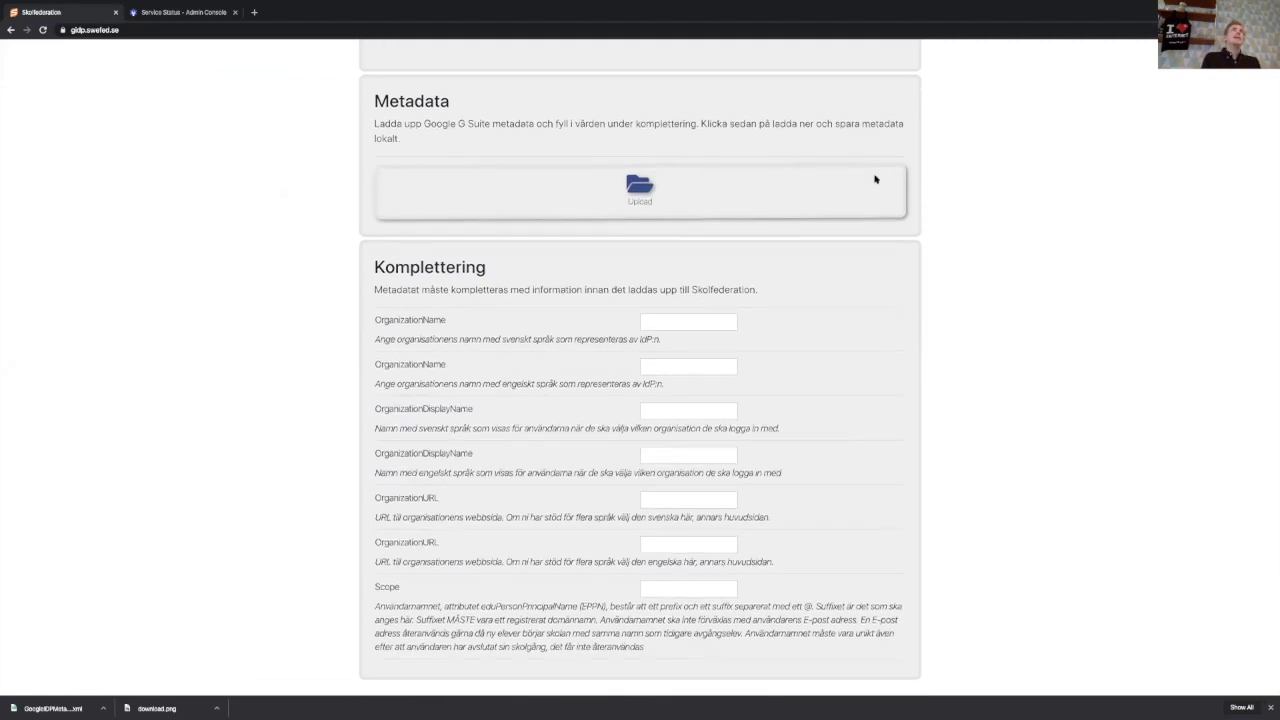
{"action": "left_click_drag", "start_coordinate": [369, 102], "coordinate": [517, 146]}
{"action": "left_click", "coordinate": [517, 146]}
{"action": "scroll", "coordinate": [517, 146], "scroll_direction": "up", "scroll_amount": 1}
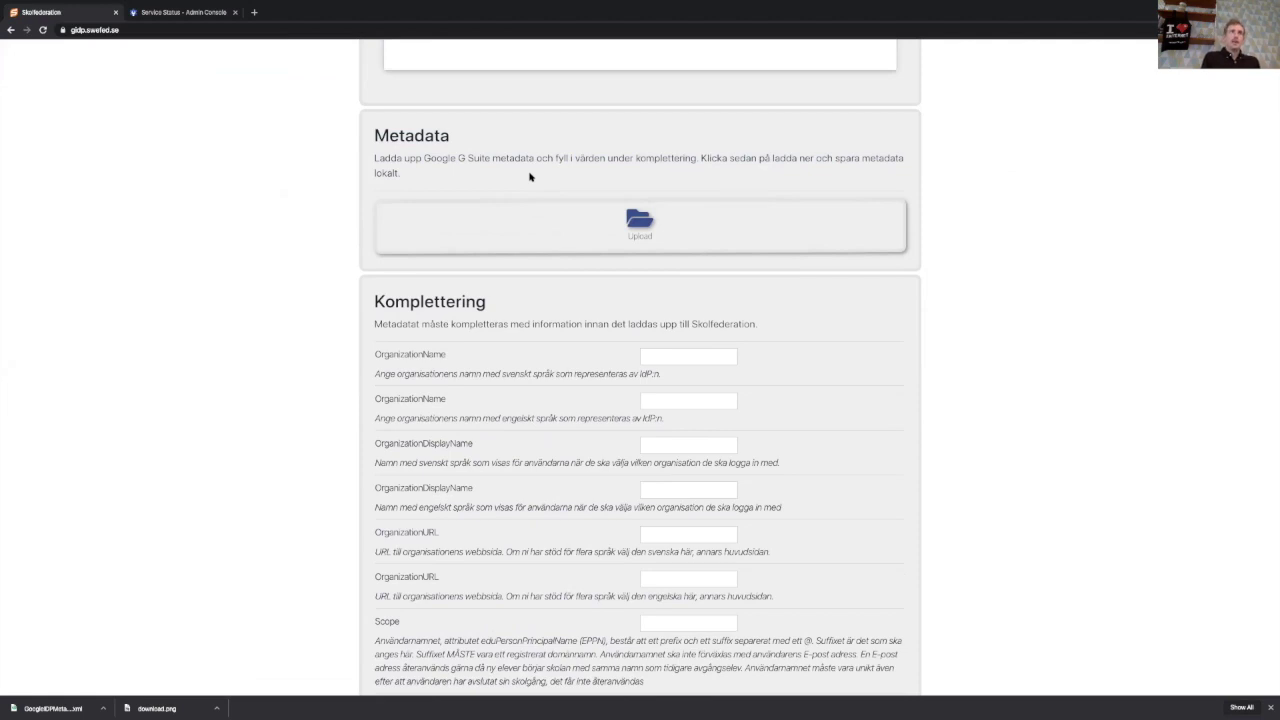
{"action": "scroll", "coordinate": [620, 266], "scroll_direction": "down", "scroll_amount": 1}
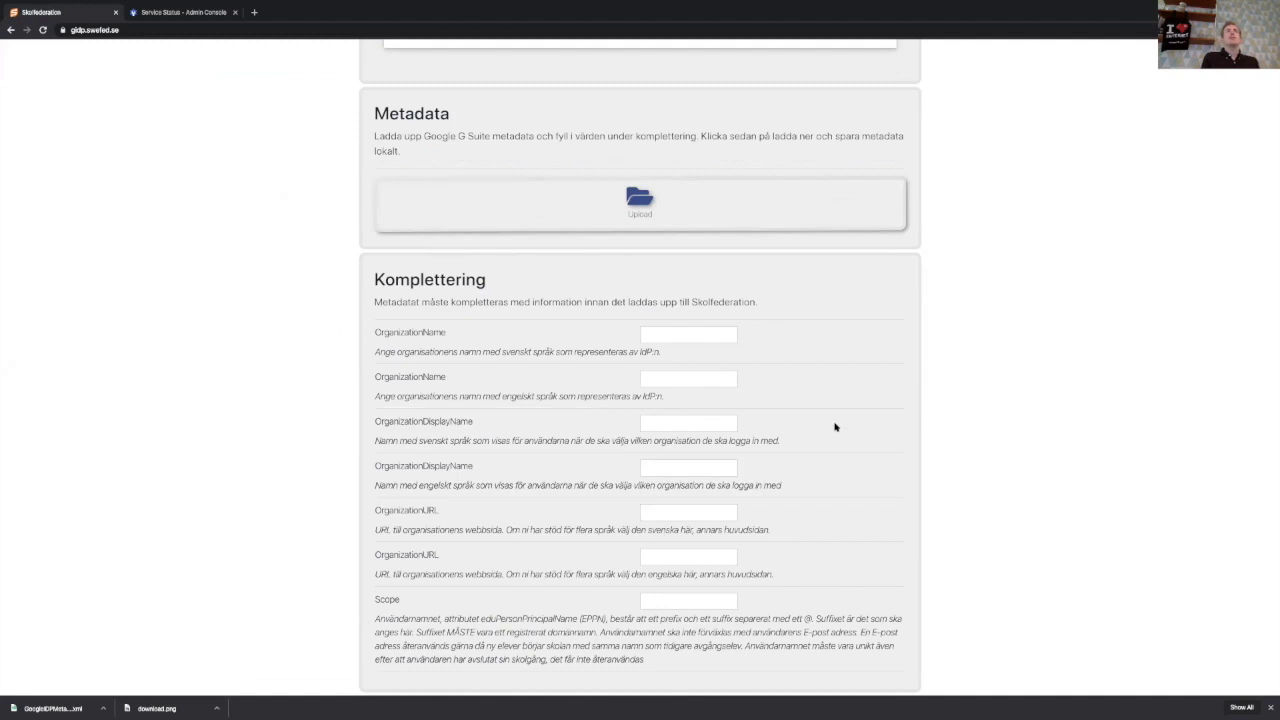
{"action": "left_click", "coordinate": [640, 200]}
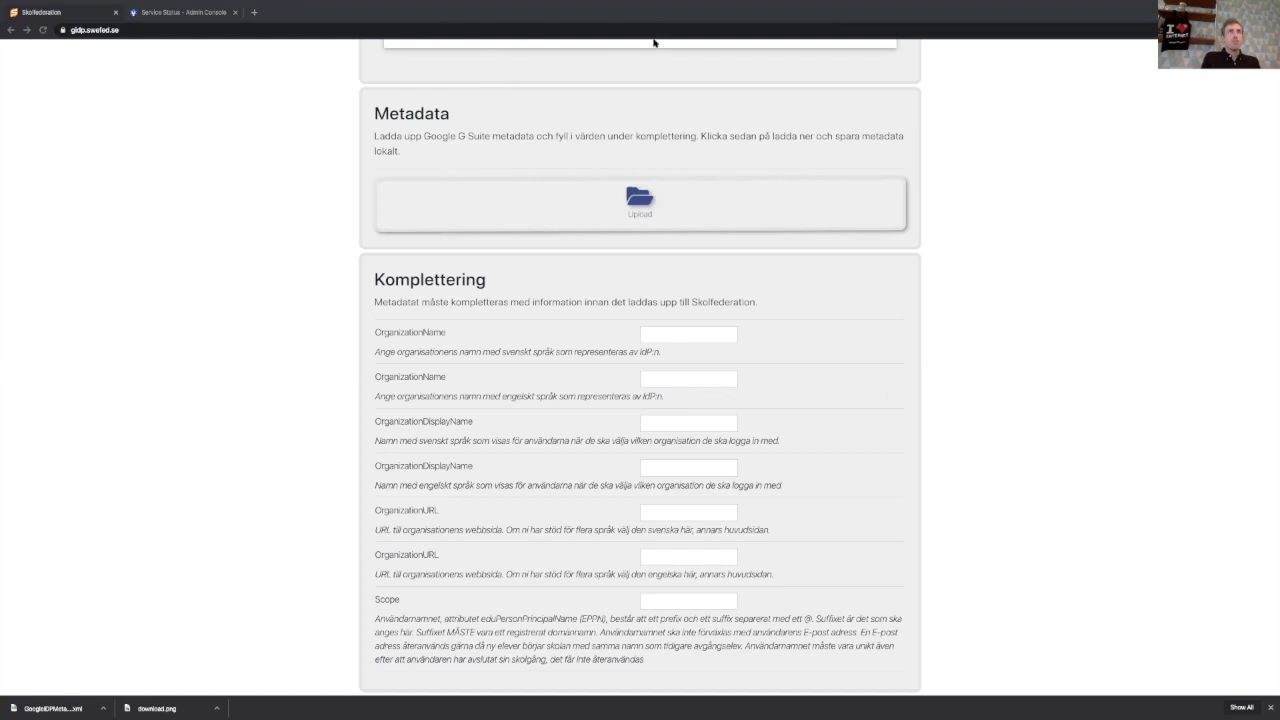
{"action": "left_click", "coordinate": [668, 220]}
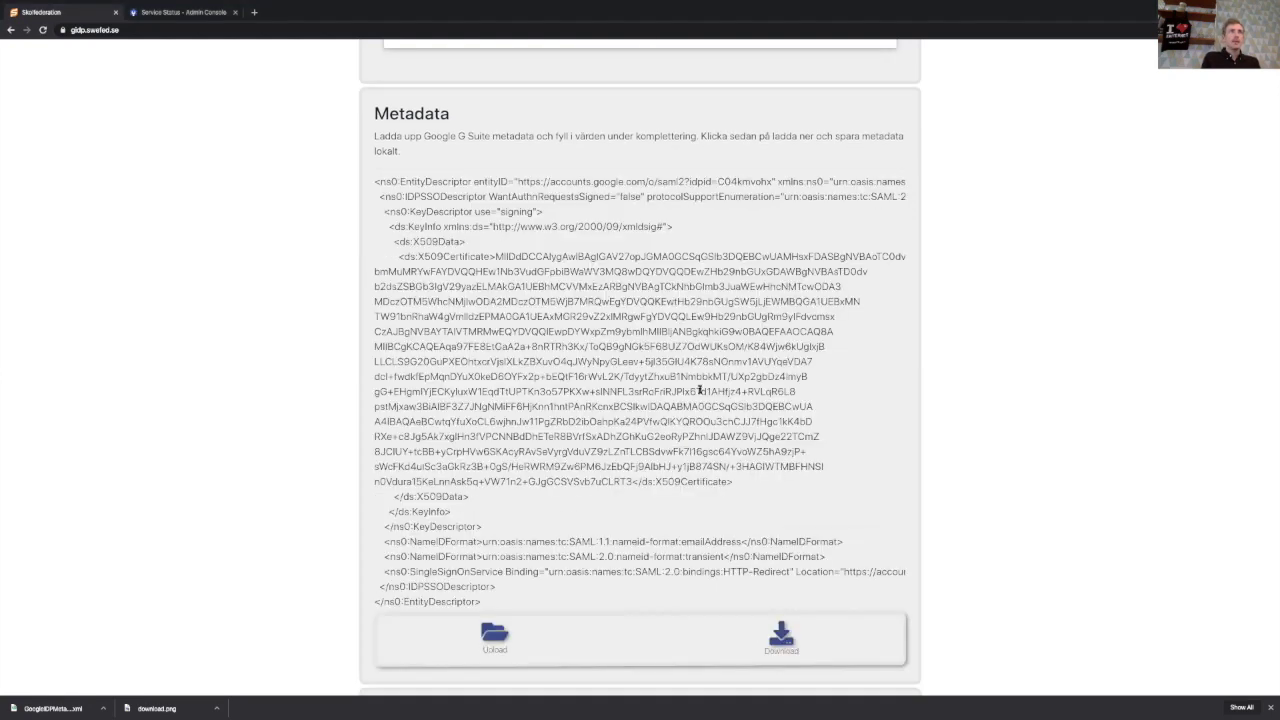
- Review the loaded metadata and Komplettering form, then select the Swedish organisation name field
{"action": "scroll", "coordinate": [329, 260], "scroll_direction": "down", "scroll_amount": 1}
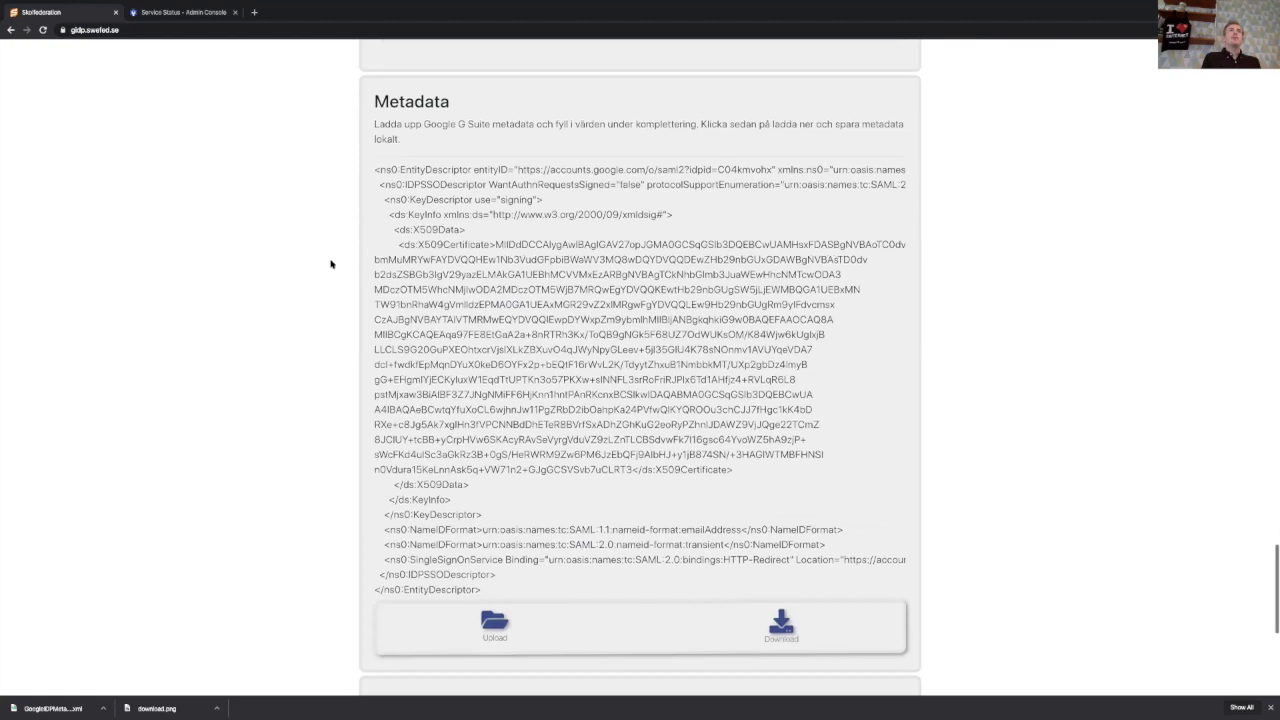
{"action": "scroll", "coordinate": [440, 331], "scroll_direction": "down", "scroll_amount": 1}
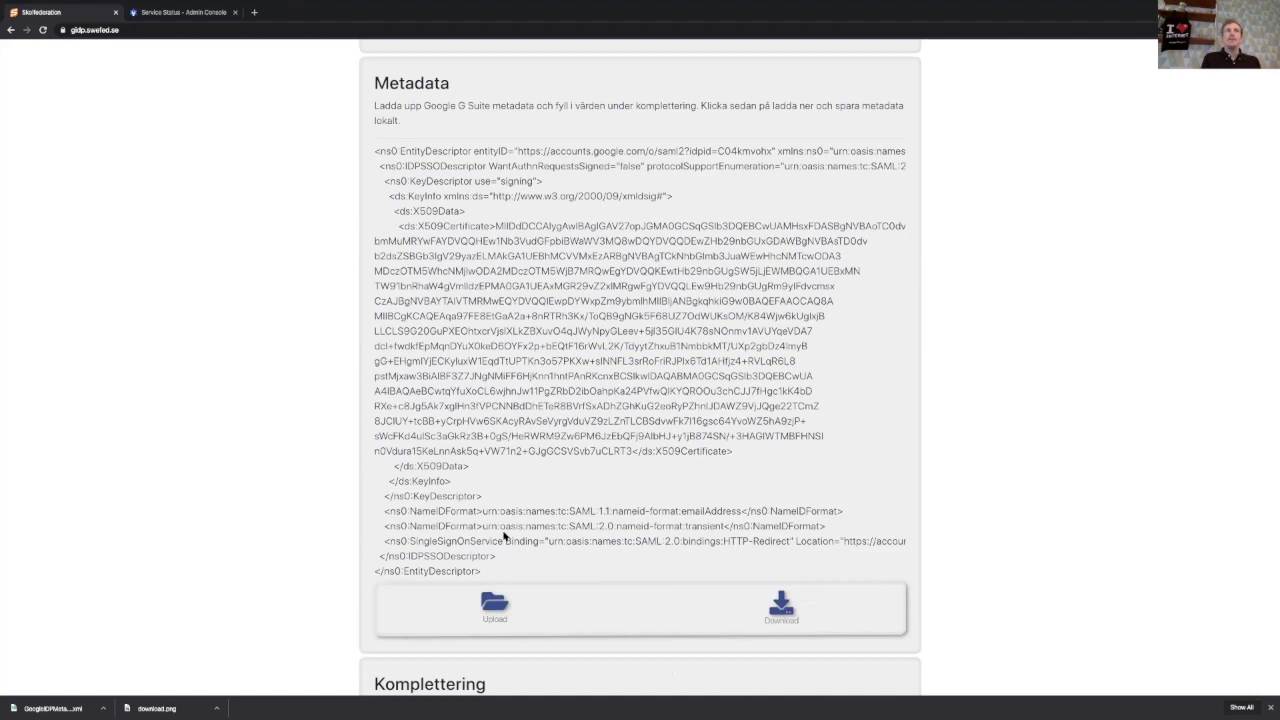
{"action": "scroll", "coordinate": [504, 536], "scroll_direction": "down", "scroll_amount": 3}
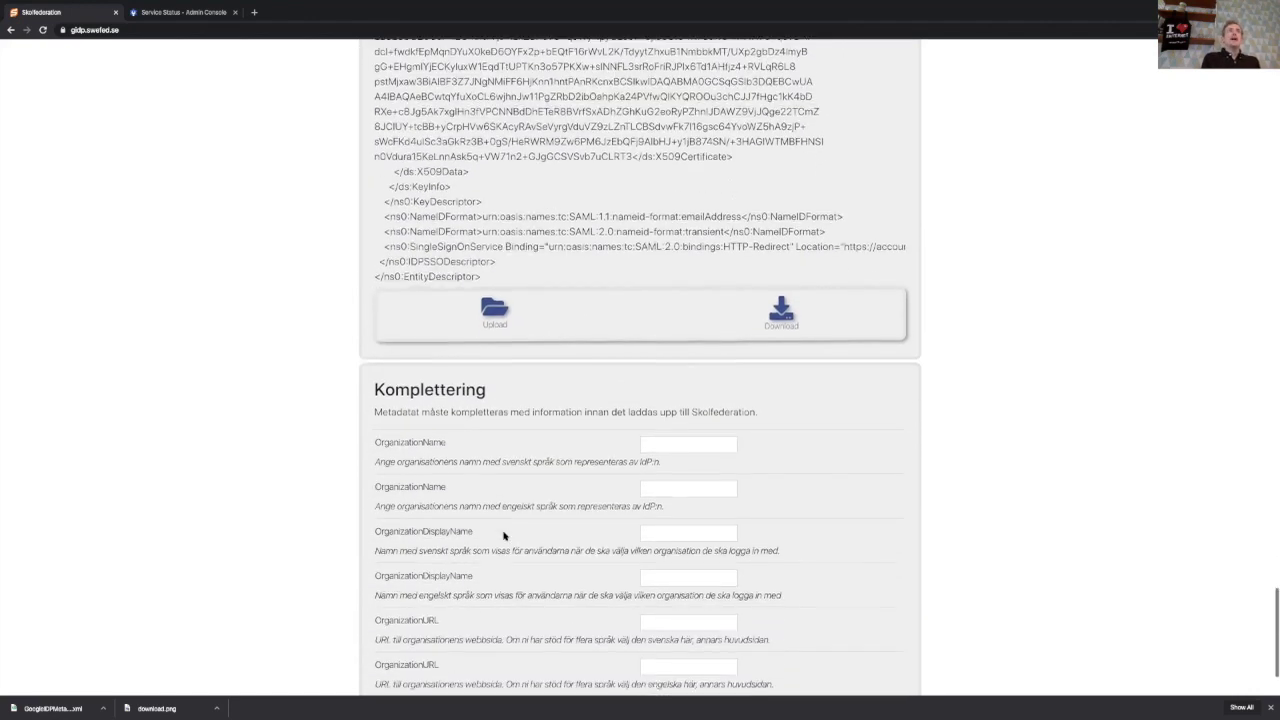
{"action": "scroll", "coordinate": [504, 534], "scroll_direction": "up", "scroll_amount": 3}
{"action": "scroll", "coordinate": [503, 532], "scroll_direction": "down", "scroll_amount": 5}
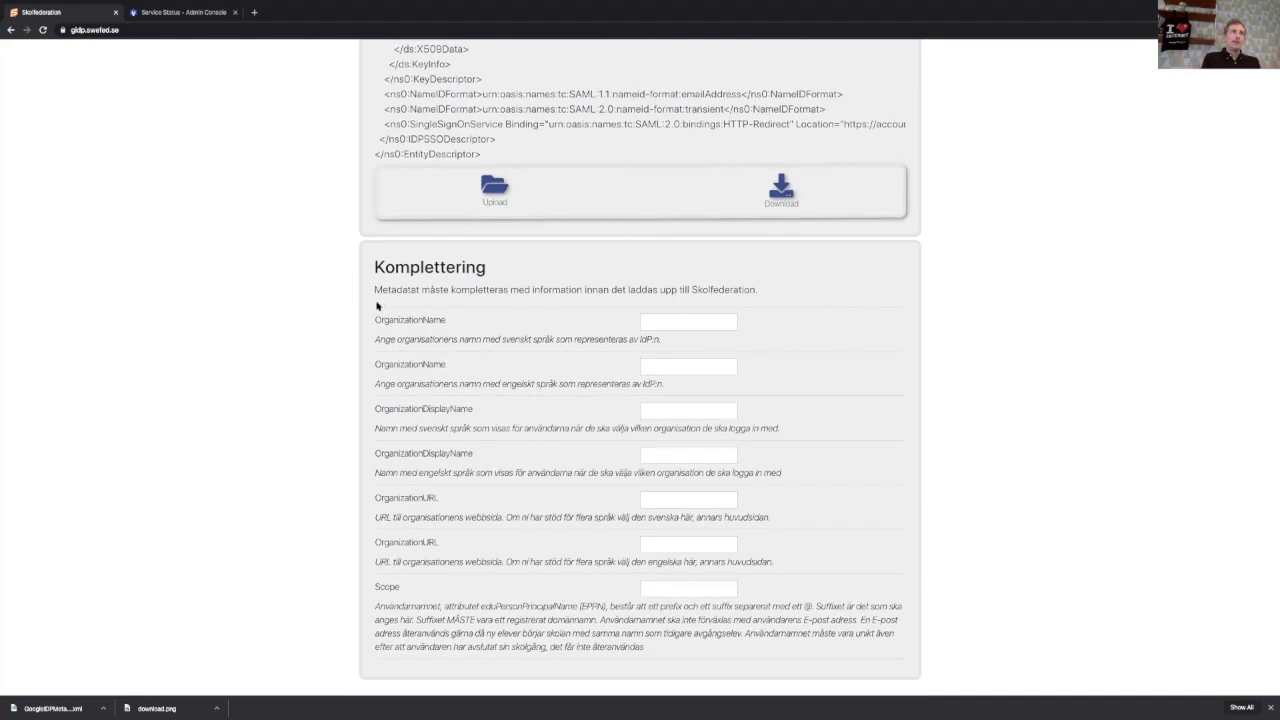
{"action": "left_click", "coordinate": [646, 320]}
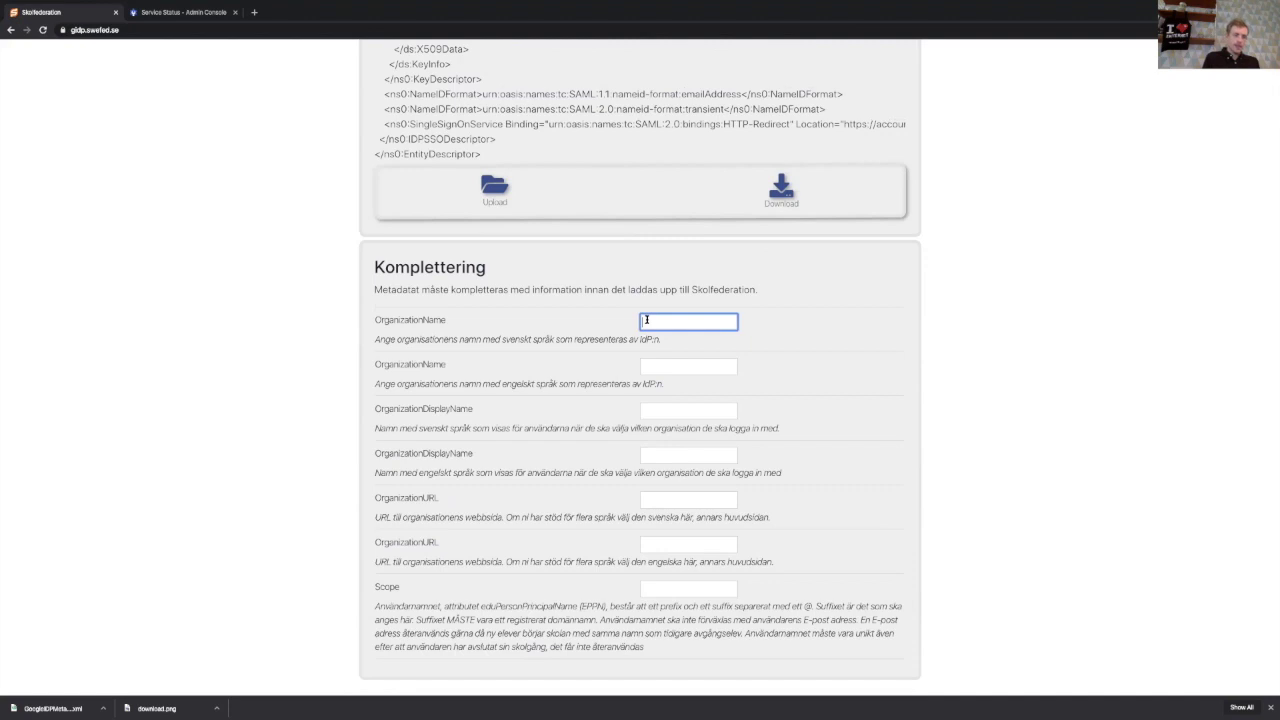
- Enter the organisation names 'Stiftelsen för Internetinfrastruktur' and 'The Swedish Internet Foundation'
{"action": "type", "text": "Stiftelsen fö"}
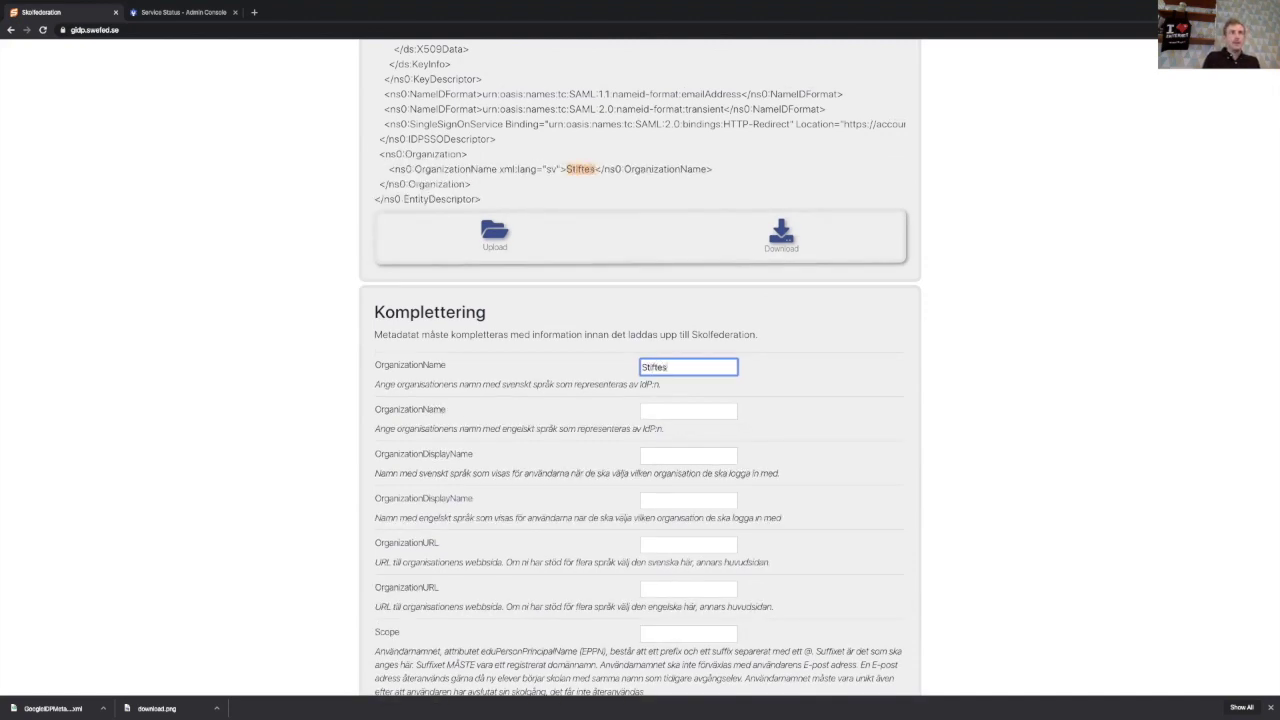
{"action": "type", "text": "r Internetif"}
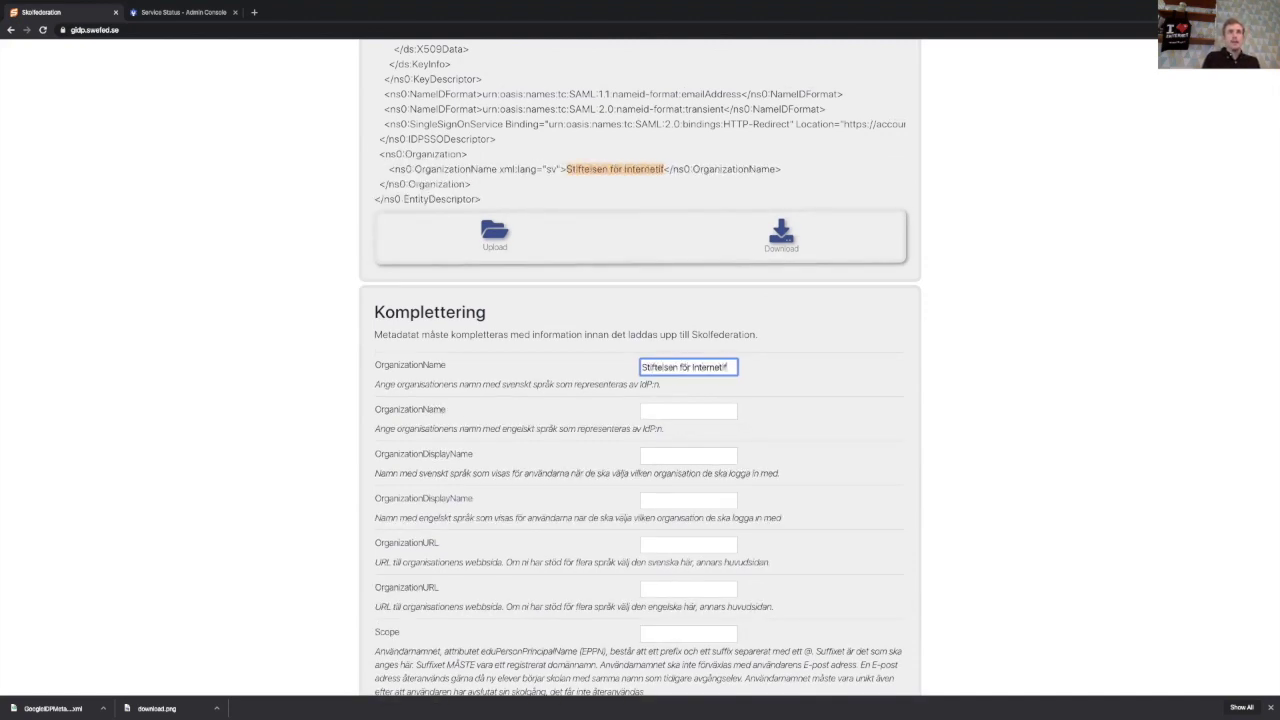
{"action": "key", "text": "BackSpace"}
{"action": "type", "text": "nfrast"}
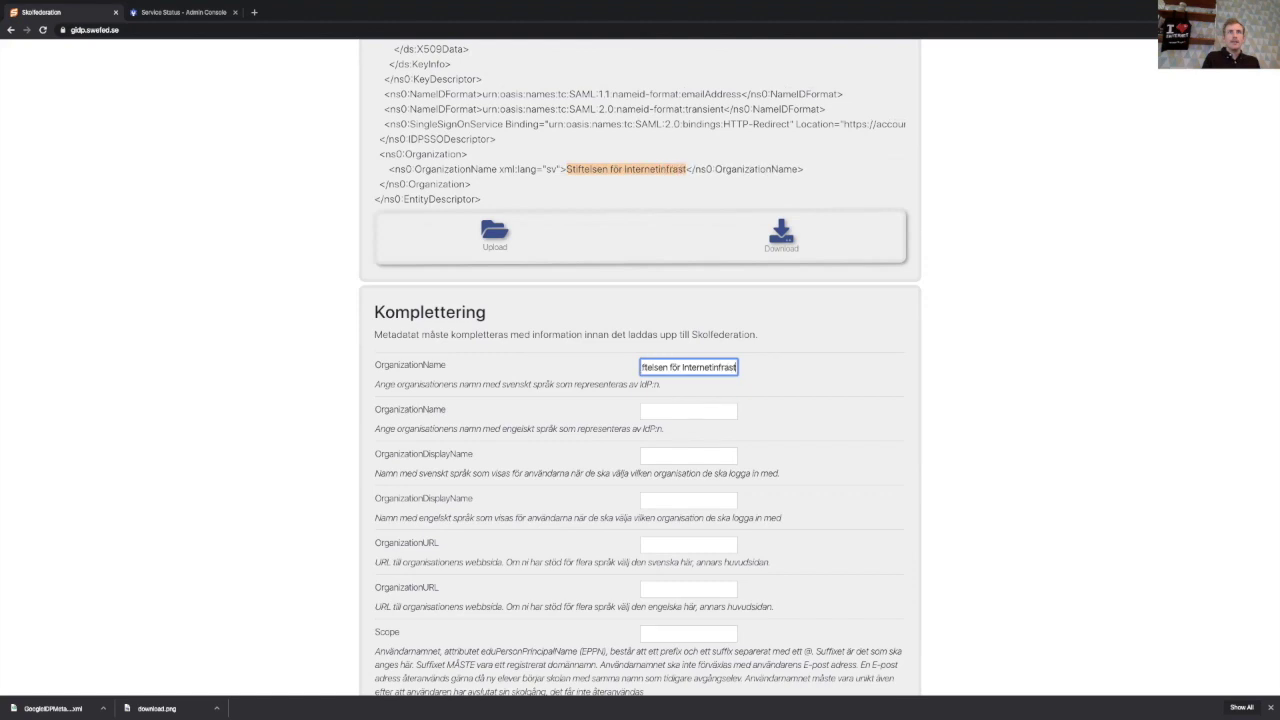
{"action": "type", "text": "ruktur"}
{"action": "key", "text": "Tab"}
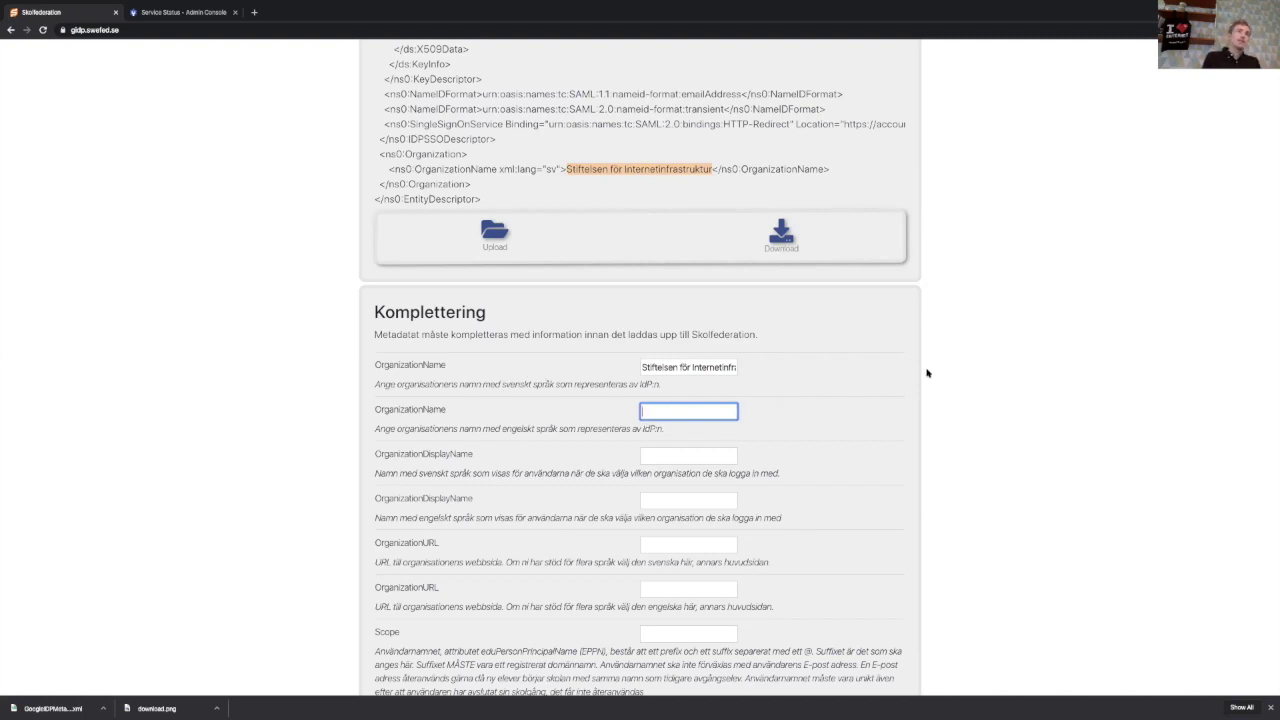
{"action": "type", "text": "T"}
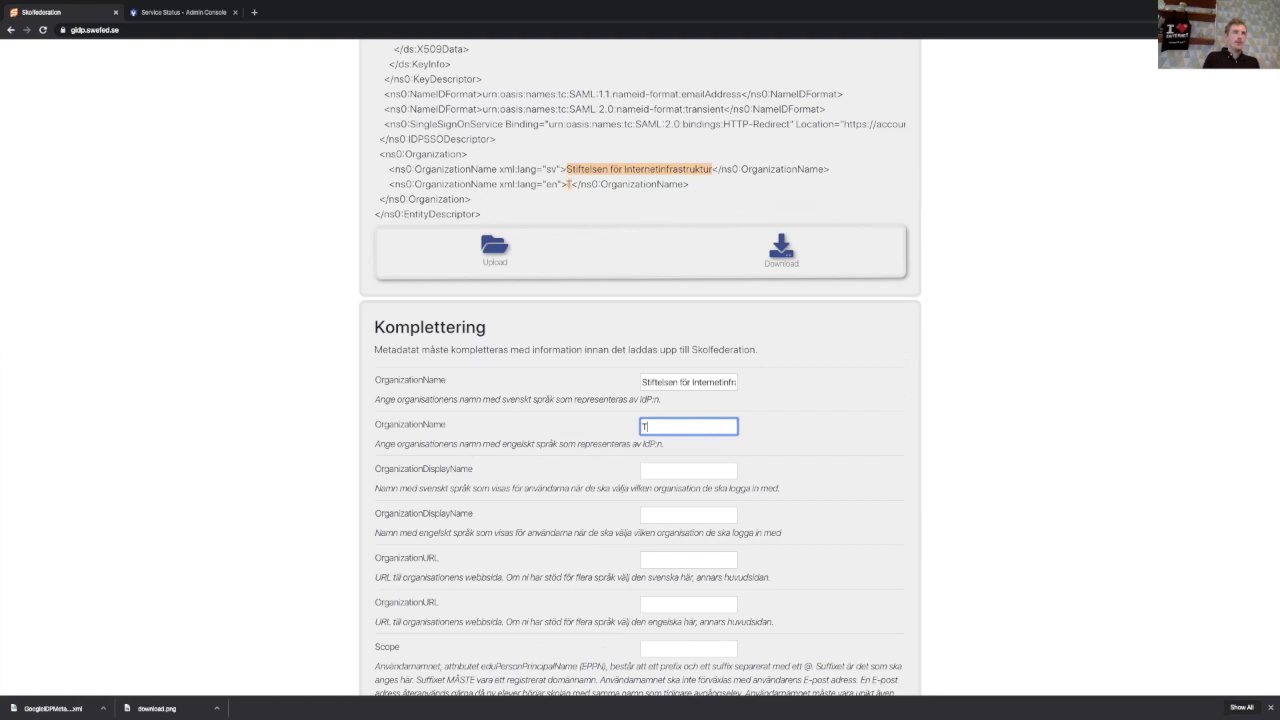
{"action": "type", "text": "he Swedish Int"}
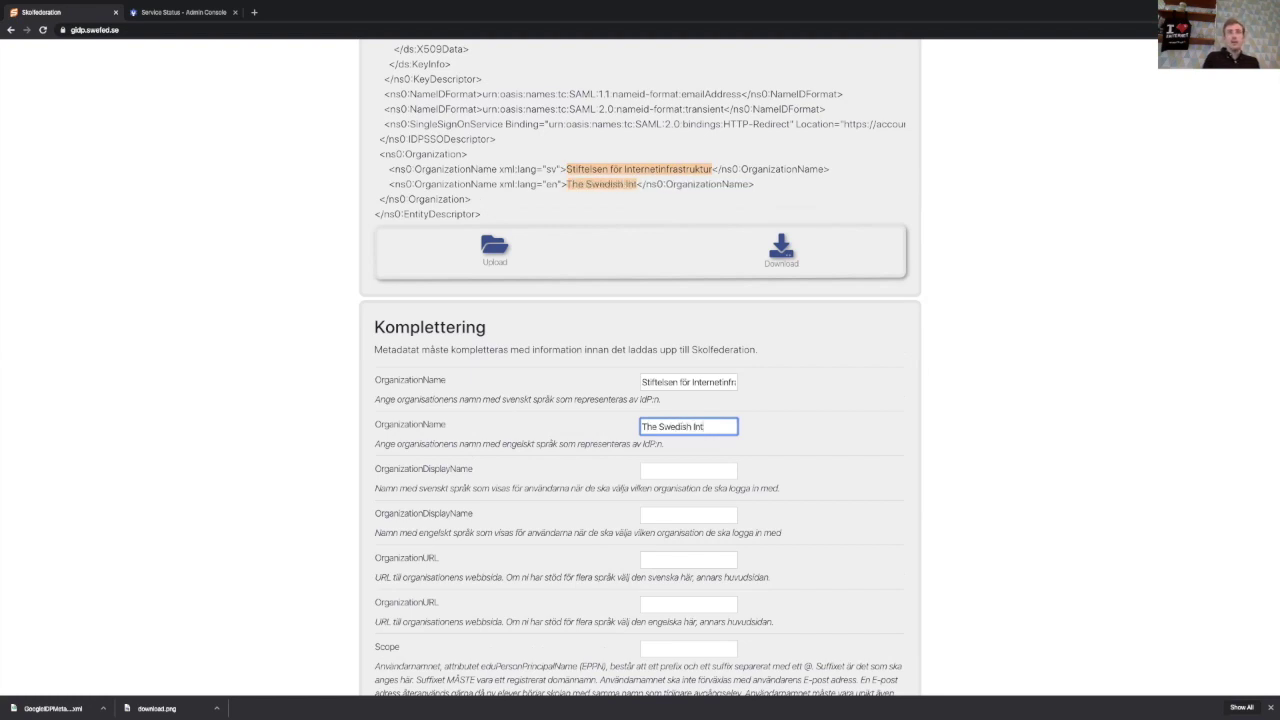
{"action": "type", "text": "ernet Foundation"}
{"action": "key", "text": "Tab"}
- Set both the Swedish and English display names to 'Min Skola Test'
{"action": "scroll", "coordinate": [913, 424], "scroll_direction": "down", "scroll_amount": 1}
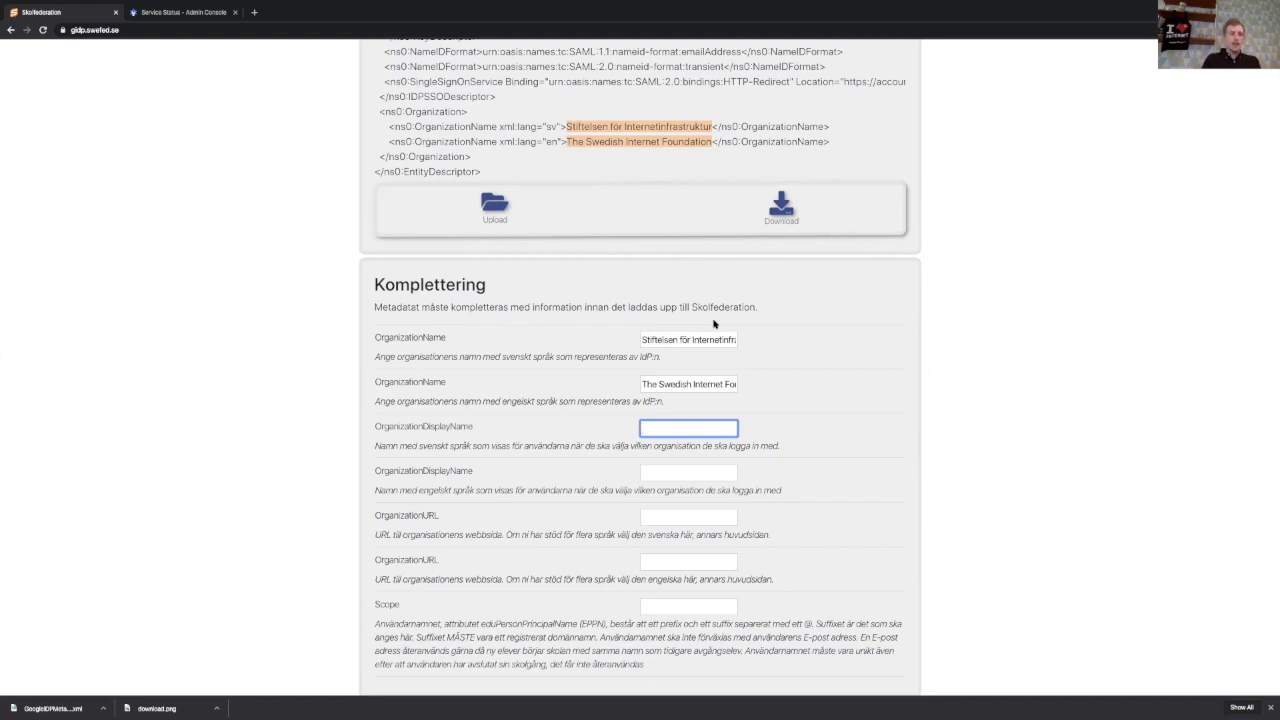
{"action": "type", "text": "Min Skola"}
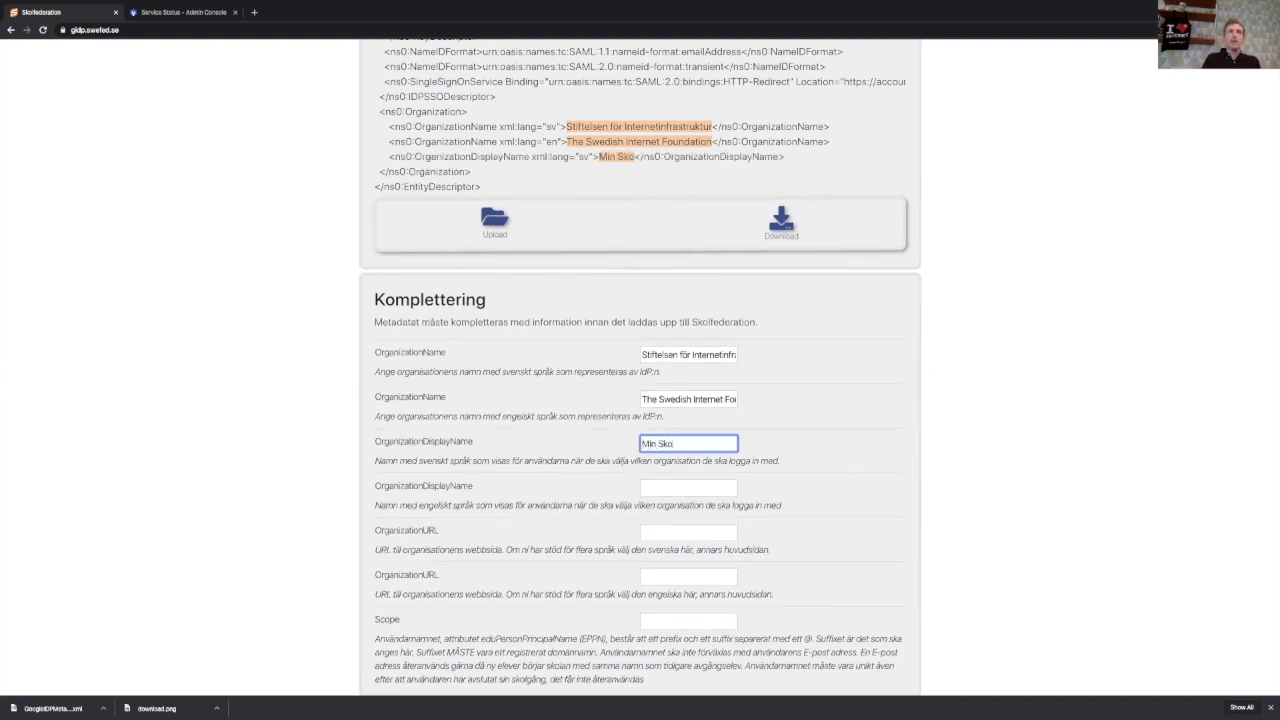
{"action": "type", "text": " AB"}
{"action": "key", "text": "Tab"}
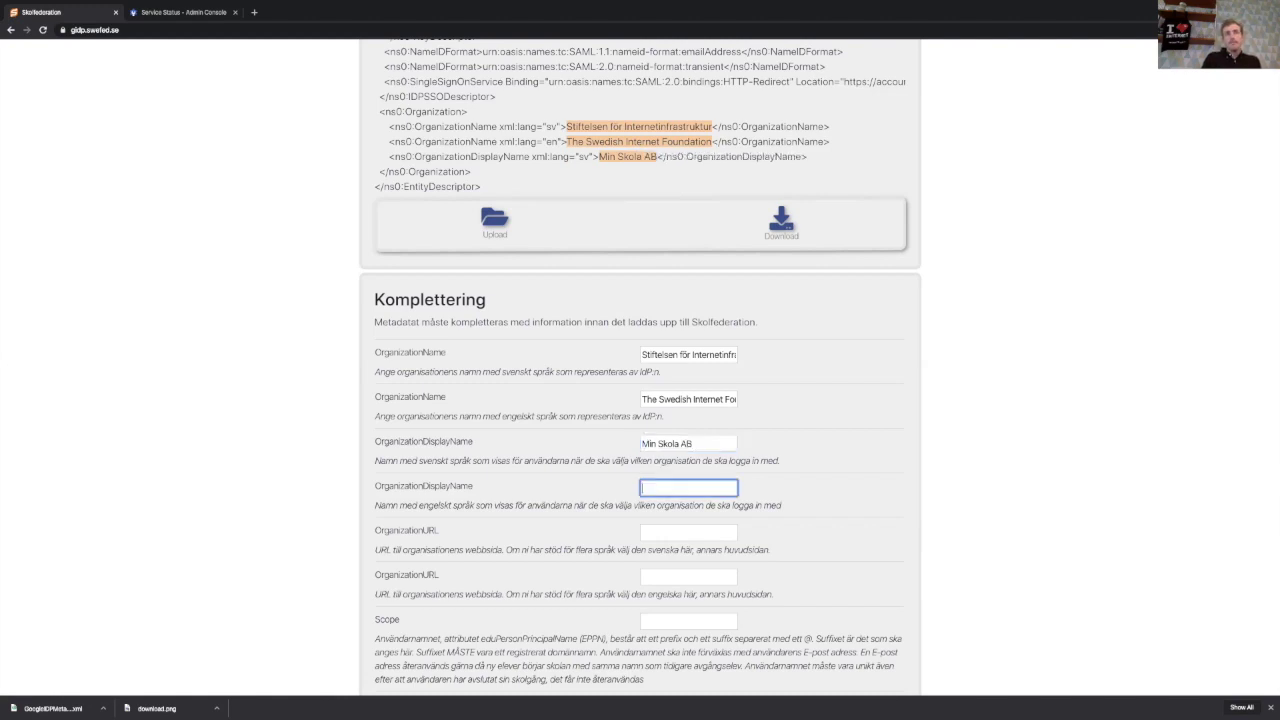
{"action": "key", "text": "shift+Tab"}
{"action": "type", "text": "Min Skola Test"}
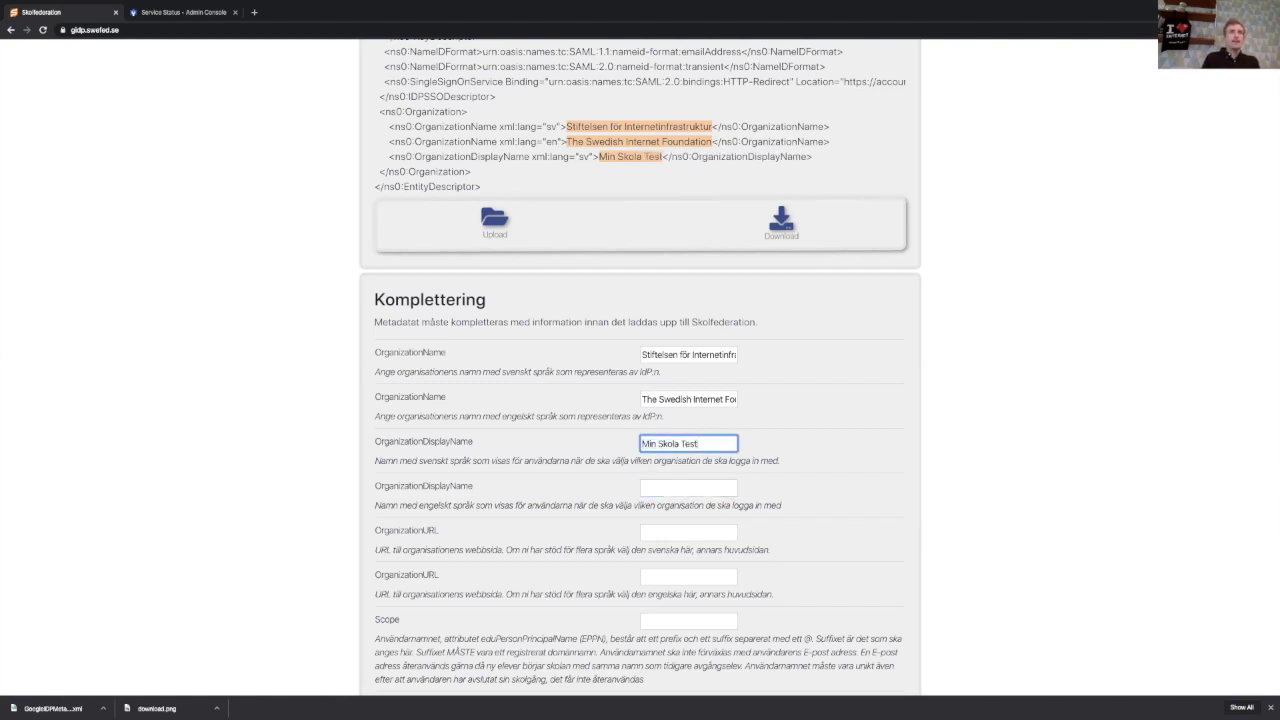
{"action": "key", "text": "Tab"}
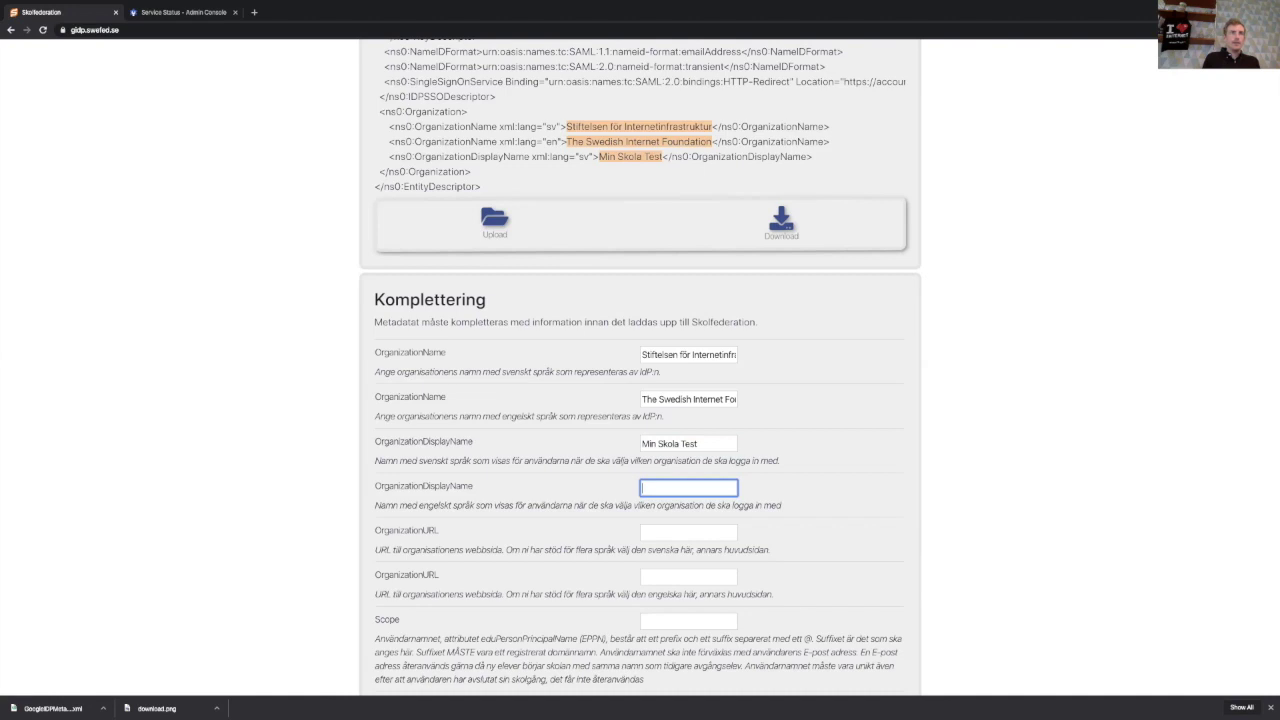
{"action": "type", "text": "Min Skola Test"}
{"action": "scroll", "coordinate": [777, 380], "scroll_direction": "down", "scroll_amount": 1}
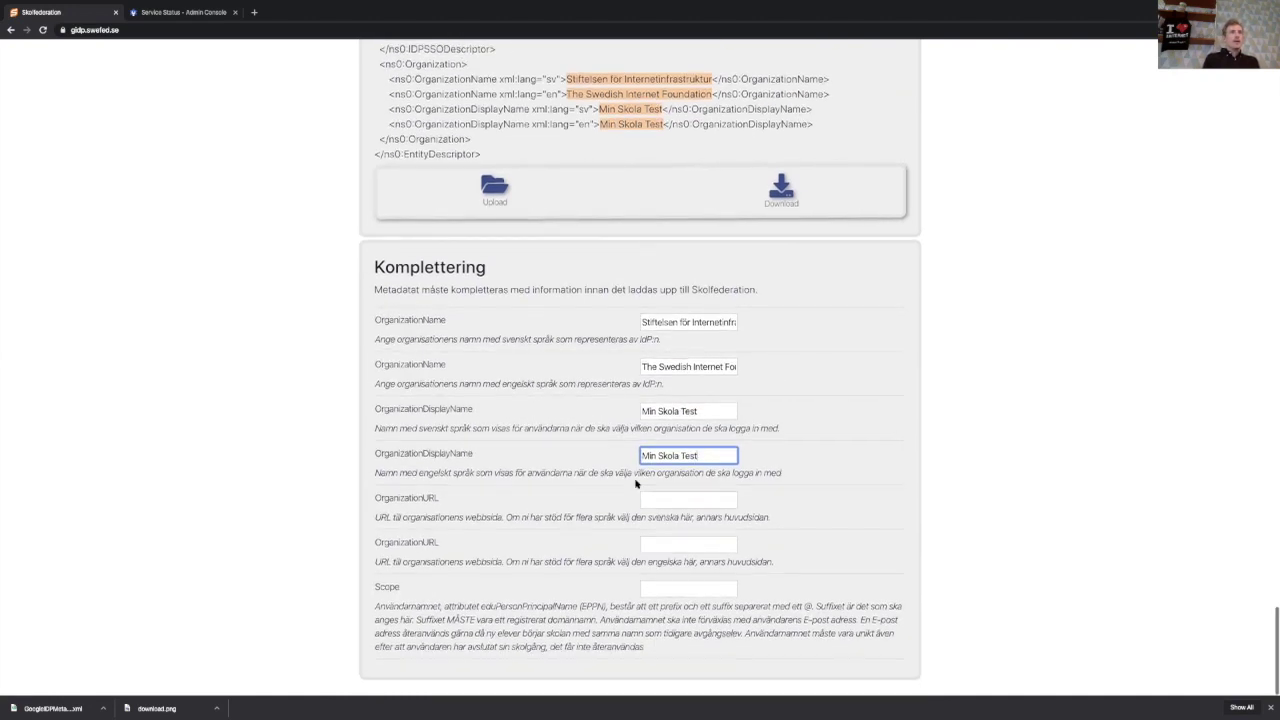
{"action": "left_click", "coordinate": [666, 500]}
{"action": "type", "text": "https://www.skolfederation.se"}
{"action": "key", "text": "ctrl+a"}
{"action": "key", "text": "ctrl+c"}
{"action": "left_click", "coordinate": [680, 572]}
{"action": "key", "text": "ctrl+v"}
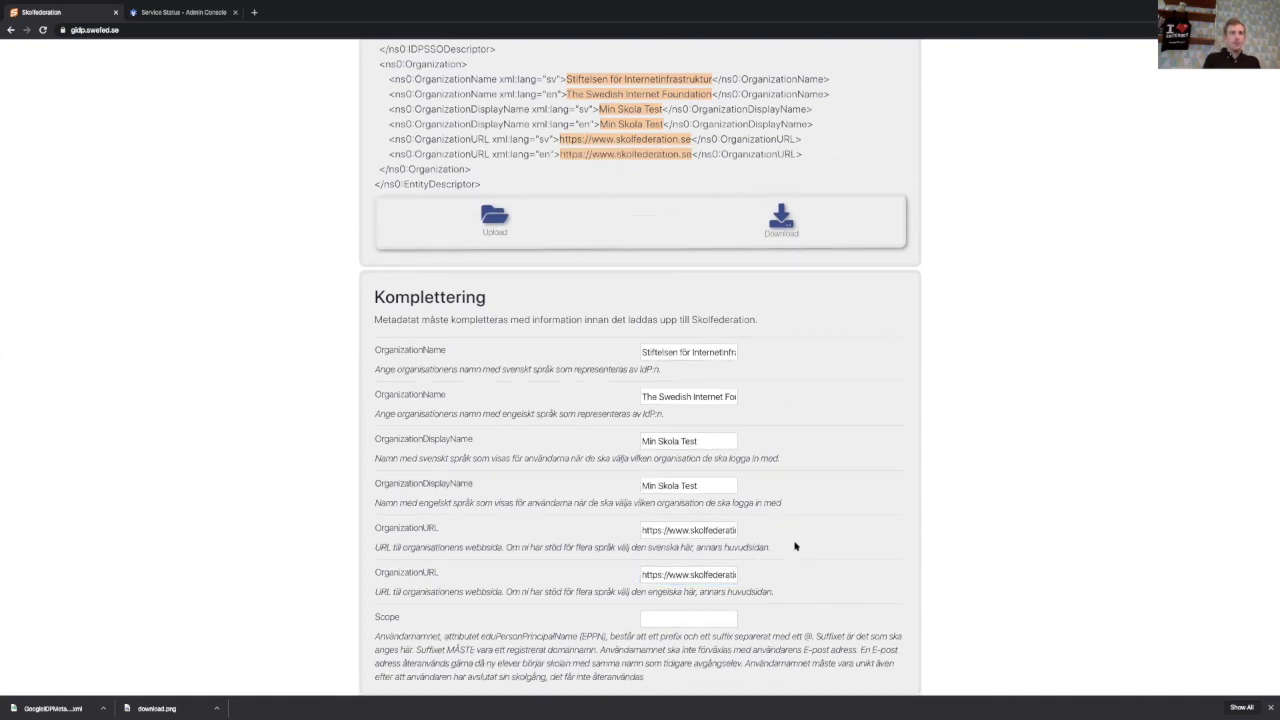
{"action": "scroll", "coordinate": [795, 546], "scroll_direction": "down", "scroll_amount": 1}
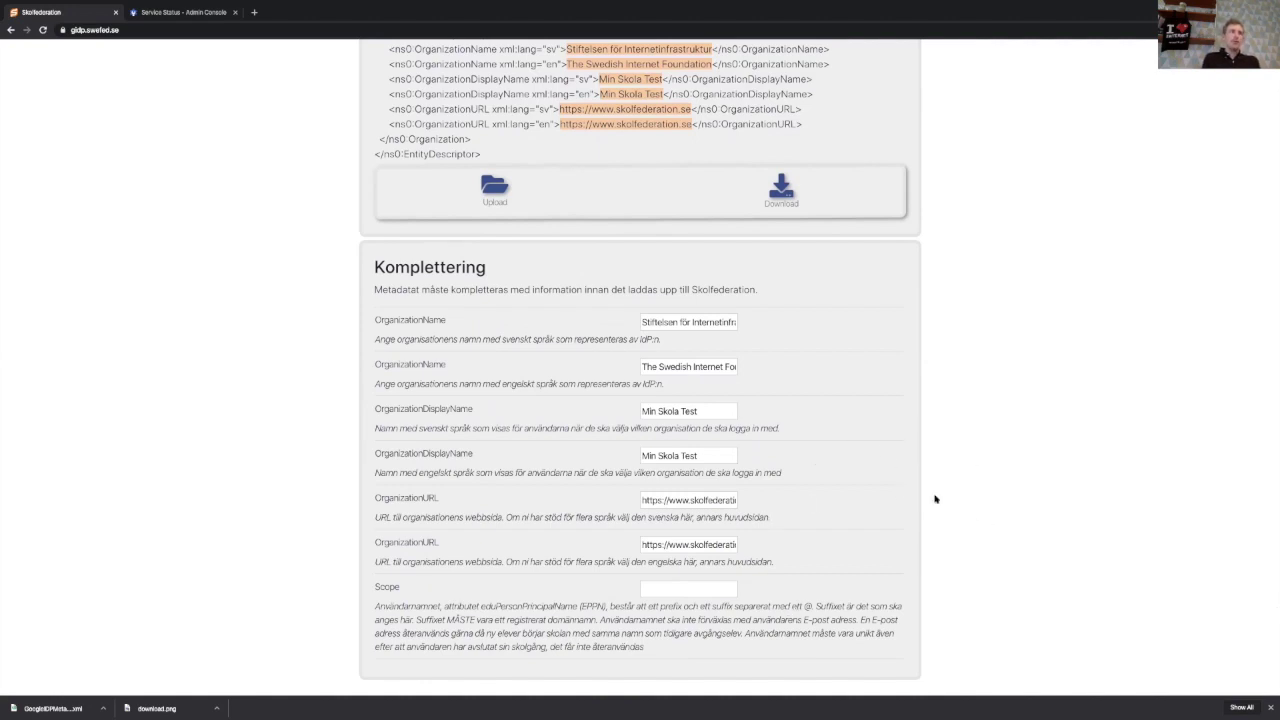
{"action": "scroll", "coordinate": [981, 491], "scroll_direction": "down", "scroll_amount": 2}
- Set the Scope domain to skolfederation.se and check the added organisation lines in the XML
{"action": "left_click", "coordinate": [720, 586]}
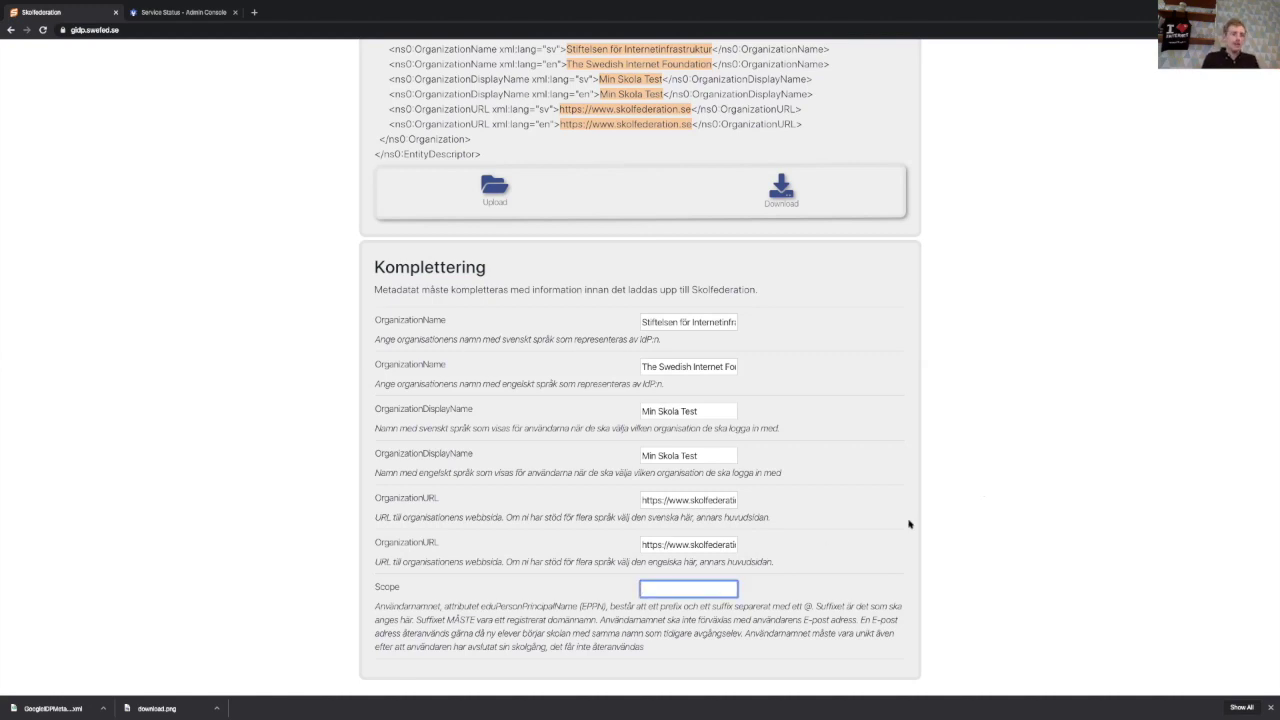
{"action": "type", "text": "skolfederation.se"}
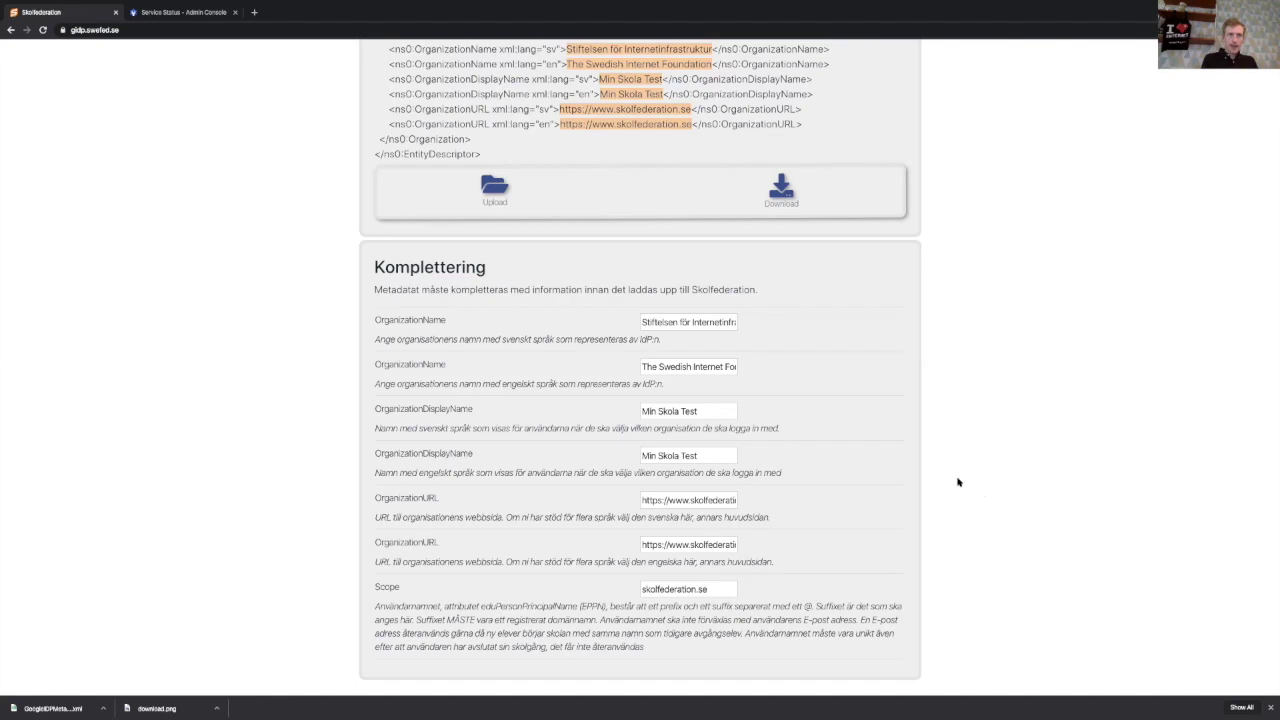
{"action": "scroll", "coordinate": [958, 482], "scroll_direction": "up", "scroll_amount": 4}
{"action": "scroll", "coordinate": [958, 482], "scroll_direction": "up", "scroll_amount": 2}
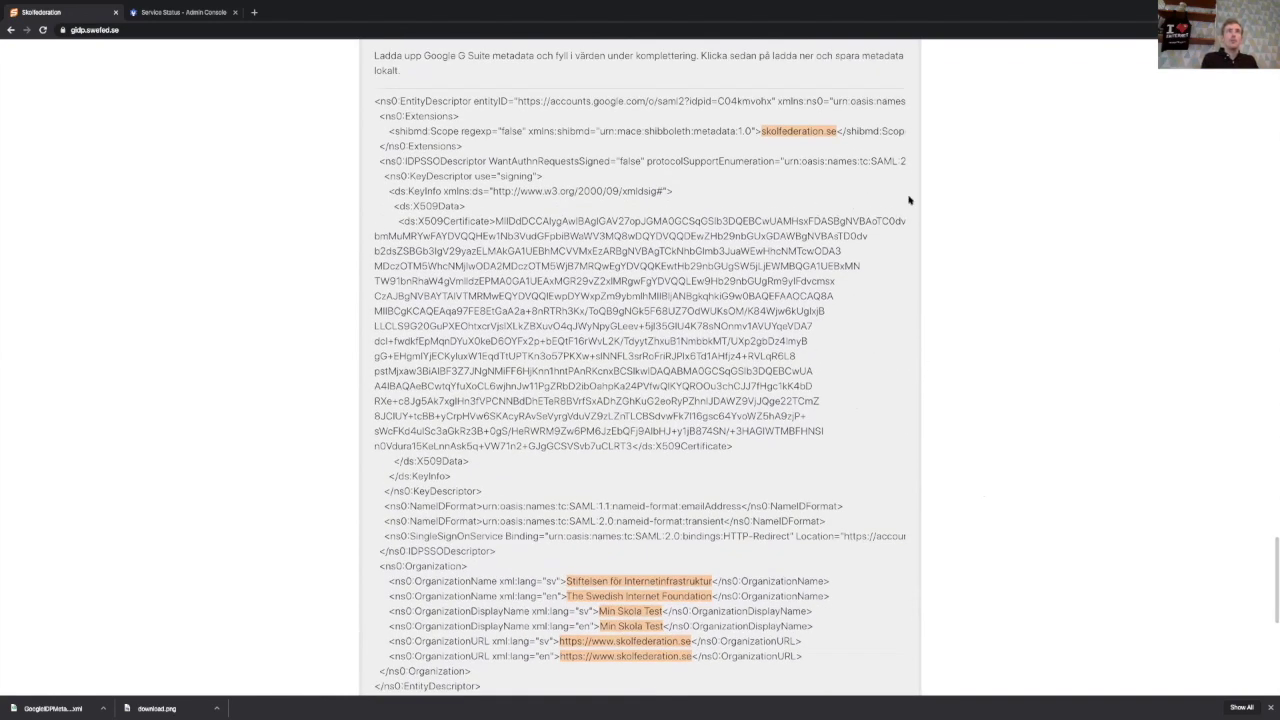
{"action": "left_click_drag", "start_coordinate": [822, 667], "coordinate": [438, 578]}
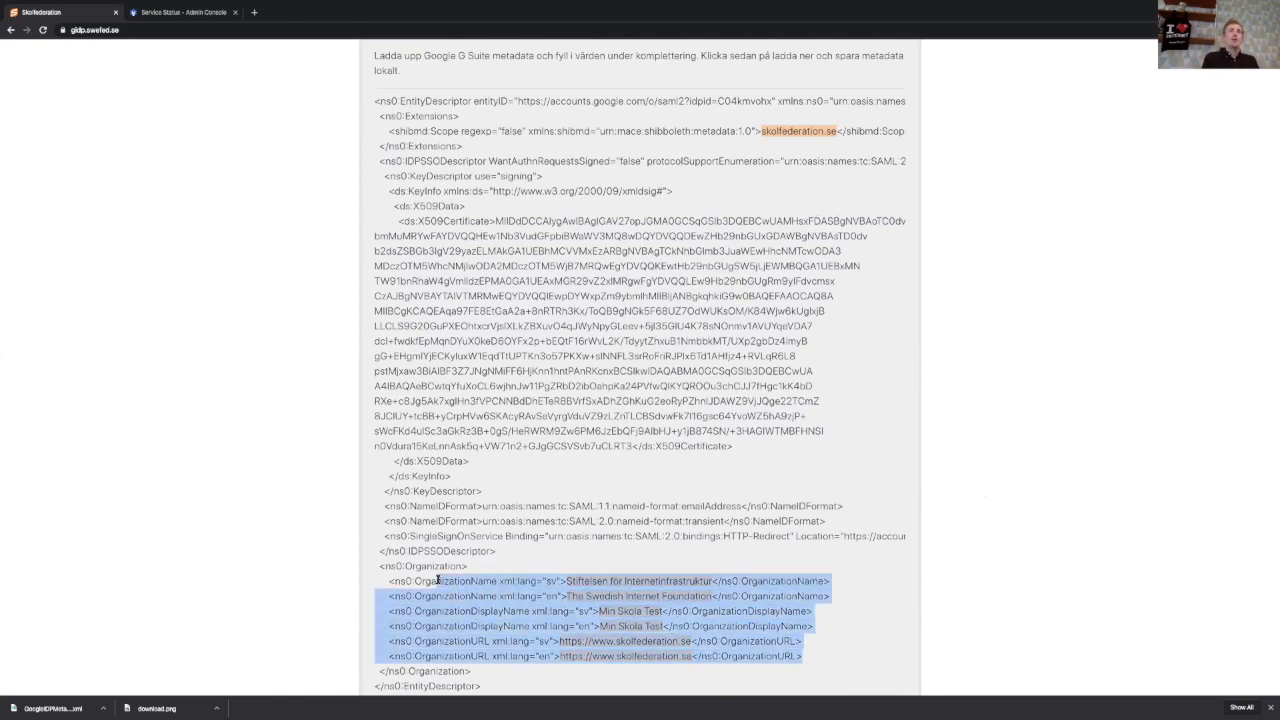
{"action": "left_click", "coordinate": [438, 578]}
{"action": "scroll", "coordinate": [437, 578], "scroll_direction": "up", "scroll_amount": 1}
{"action": "scroll", "coordinate": [437, 578], "scroll_direction": "up", "scroll_amount": 1}
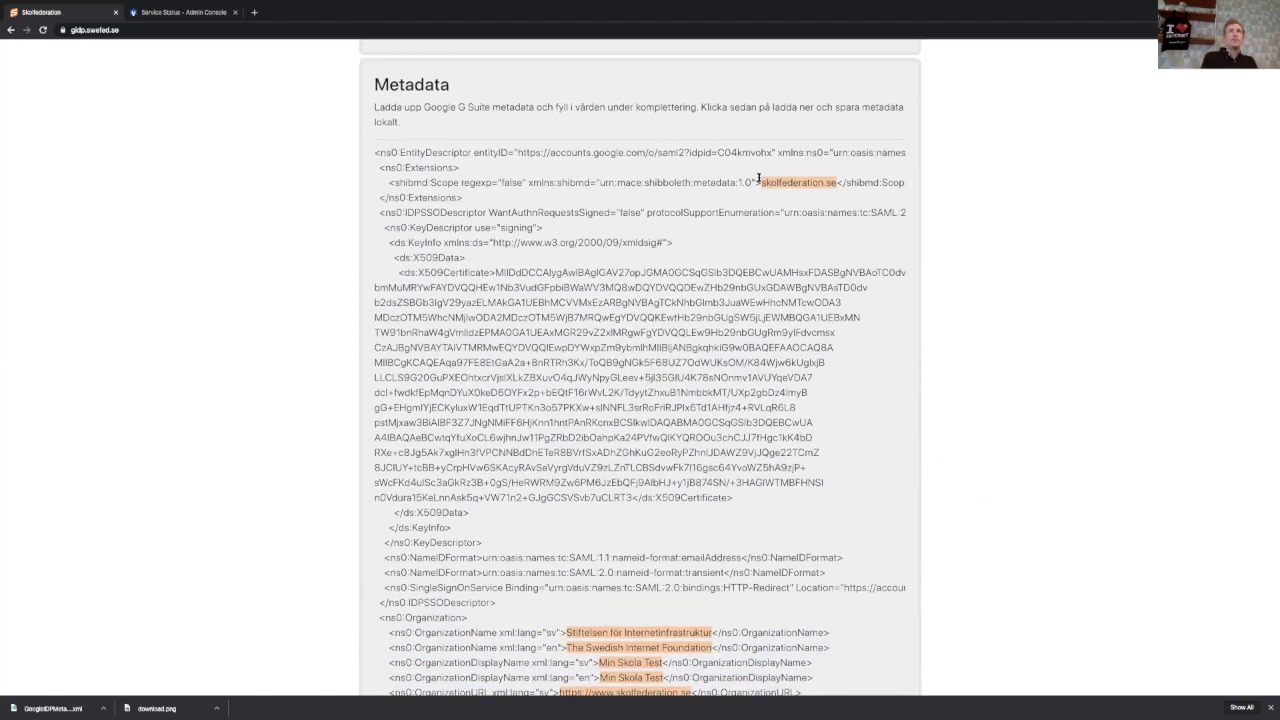
- Check the shibmd:Scope element and download the completed metadata as metadata (1).xml
{"action": "left_click_drag", "start_coordinate": [761, 182], "coordinate": [837, 183]}
{"action": "double_click", "coordinate": [446, 183]}
{"action": "scroll", "coordinate": [420, 185], "scroll_direction": "down", "scroll_amount": 5}
{"action": "scroll", "coordinate": [420, 185], "scroll_direction": "up", "scroll_amount": 5}
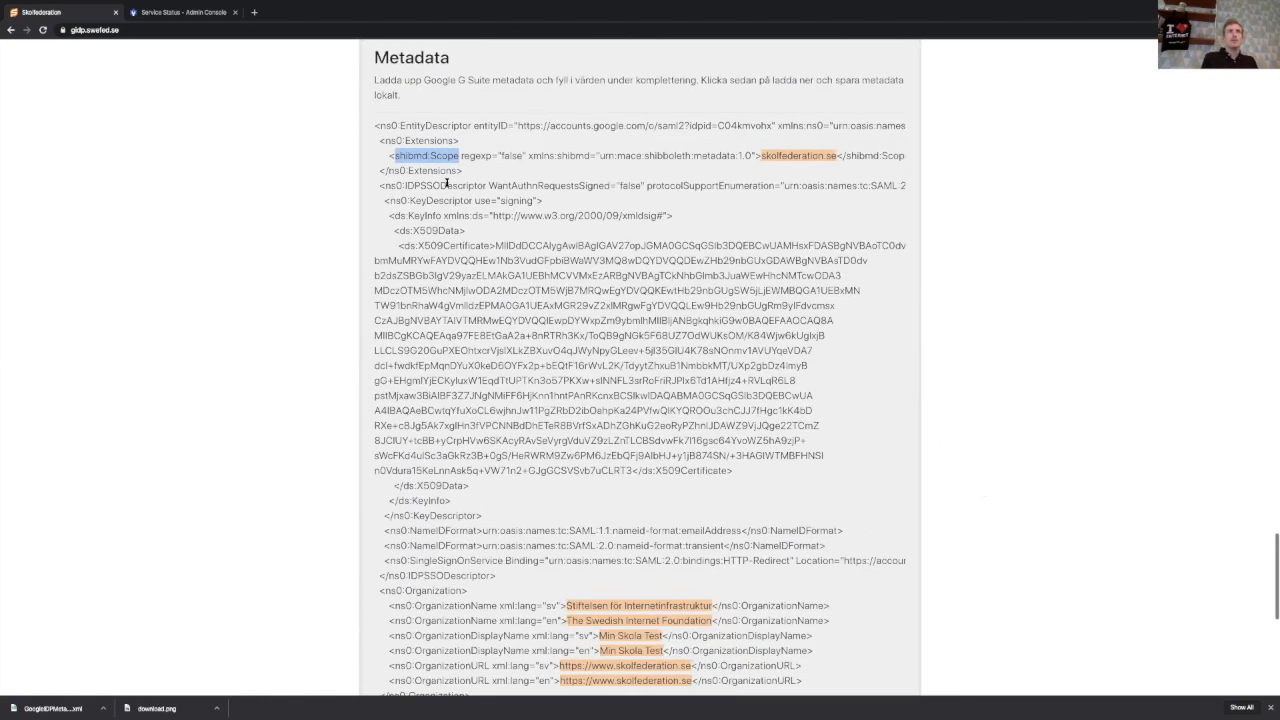
{"action": "scroll", "coordinate": [449, 180], "scroll_direction": "down", "scroll_amount": 1}
{"action": "left_click", "coordinate": [618, 209]}
{"action": "scroll", "coordinate": [620, 209], "scroll_direction": "down", "scroll_amount": 3}
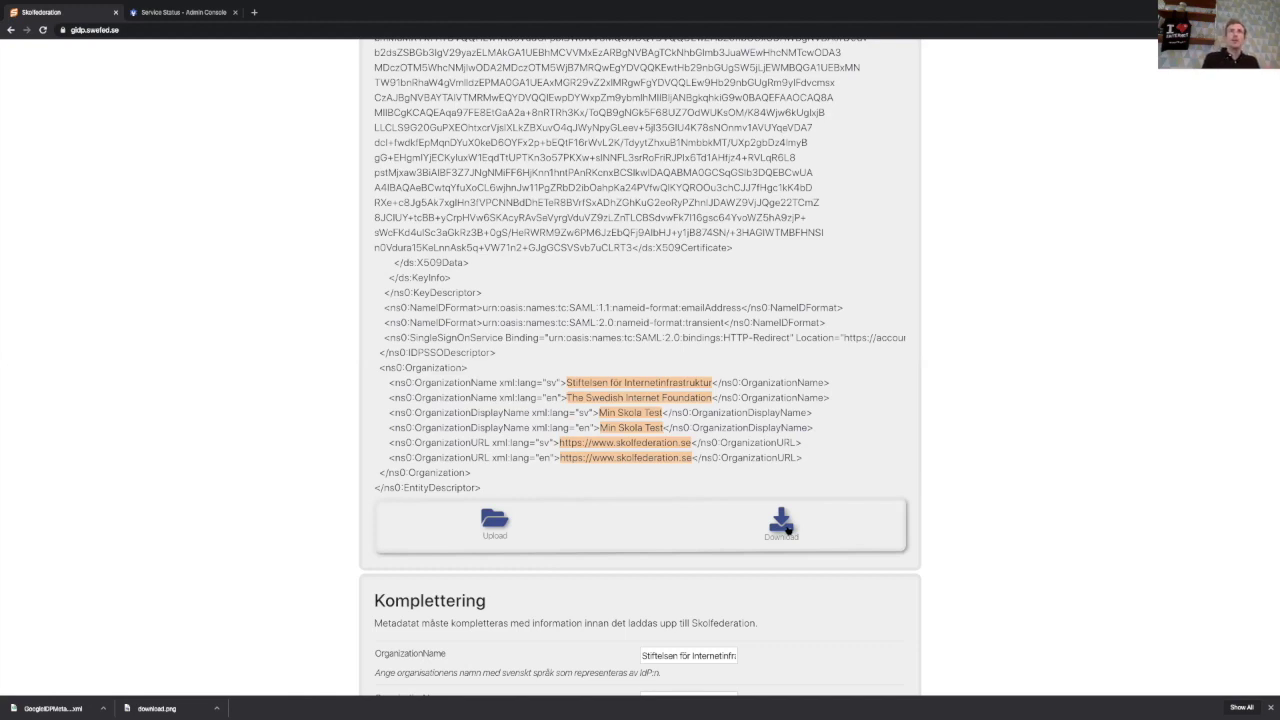
{"action": "left_click", "coordinate": [784, 526]}
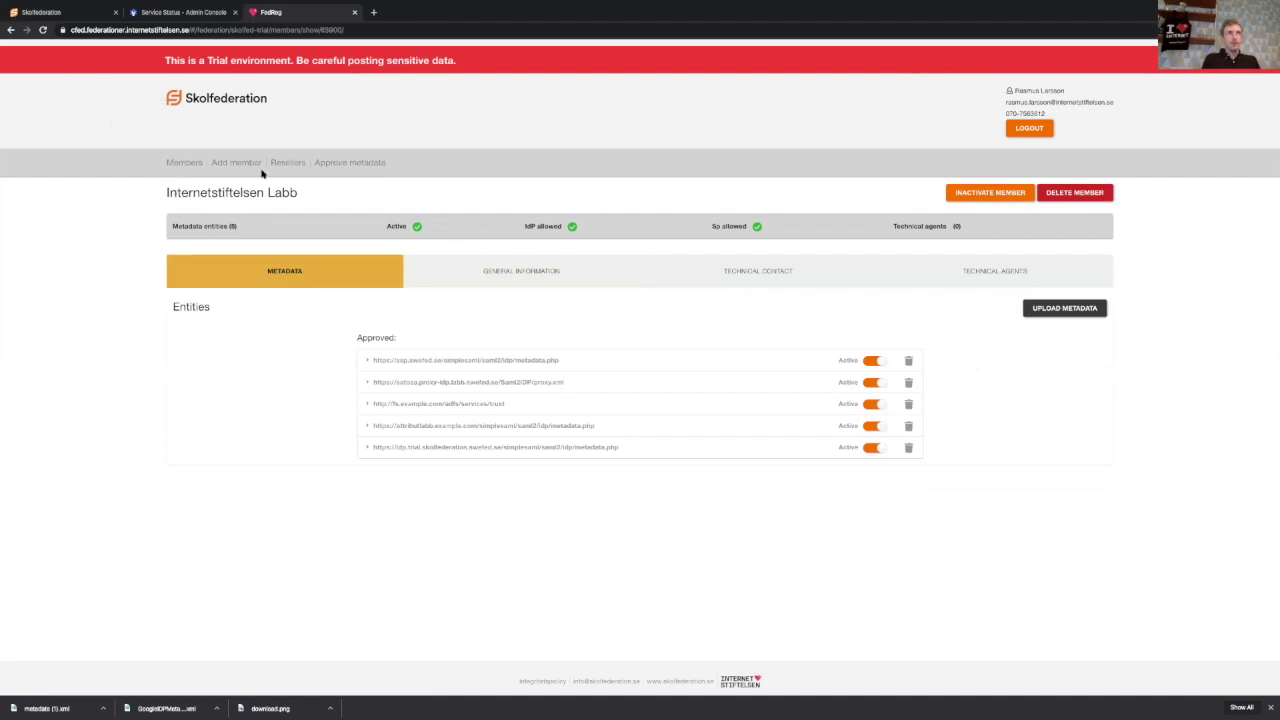
- Upload metadata (1).xml as new metadata for Internetstiftelsen Labb and validate it
{"action": "left_click_drag", "start_coordinate": [205, 60], "coordinate": [244, 61]}
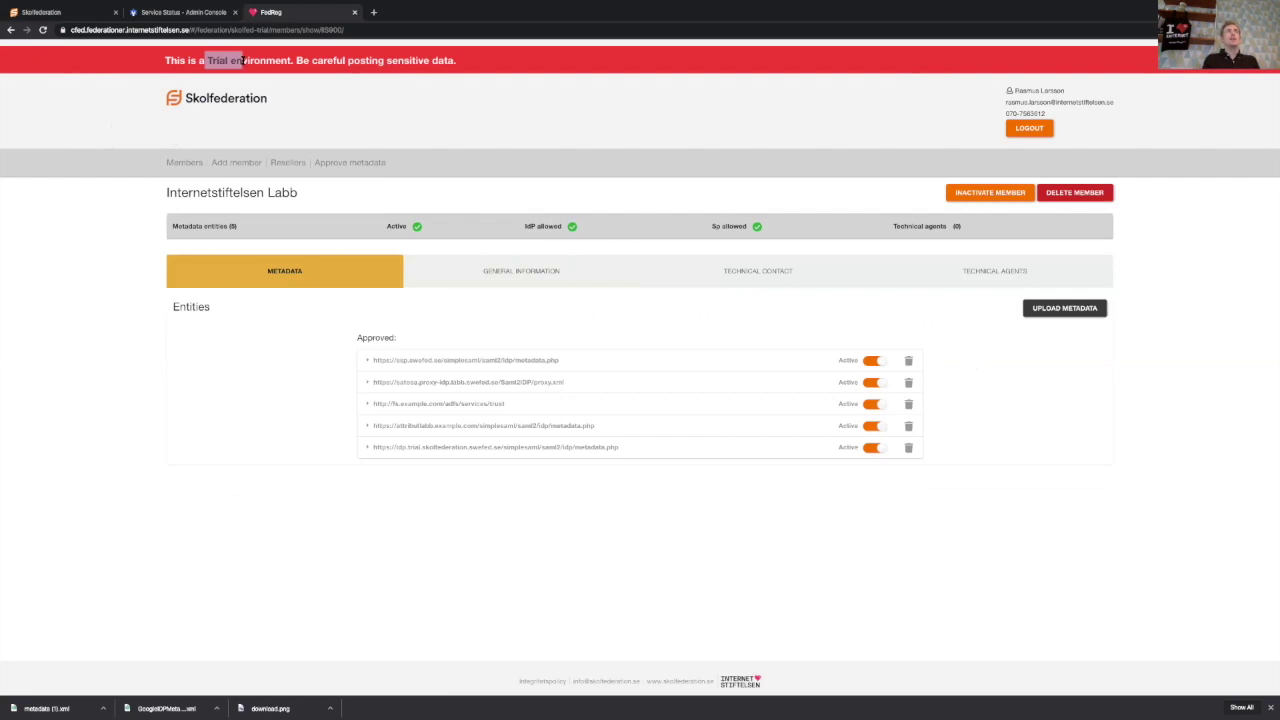
{"action": "left_click", "coordinate": [243, 60]}
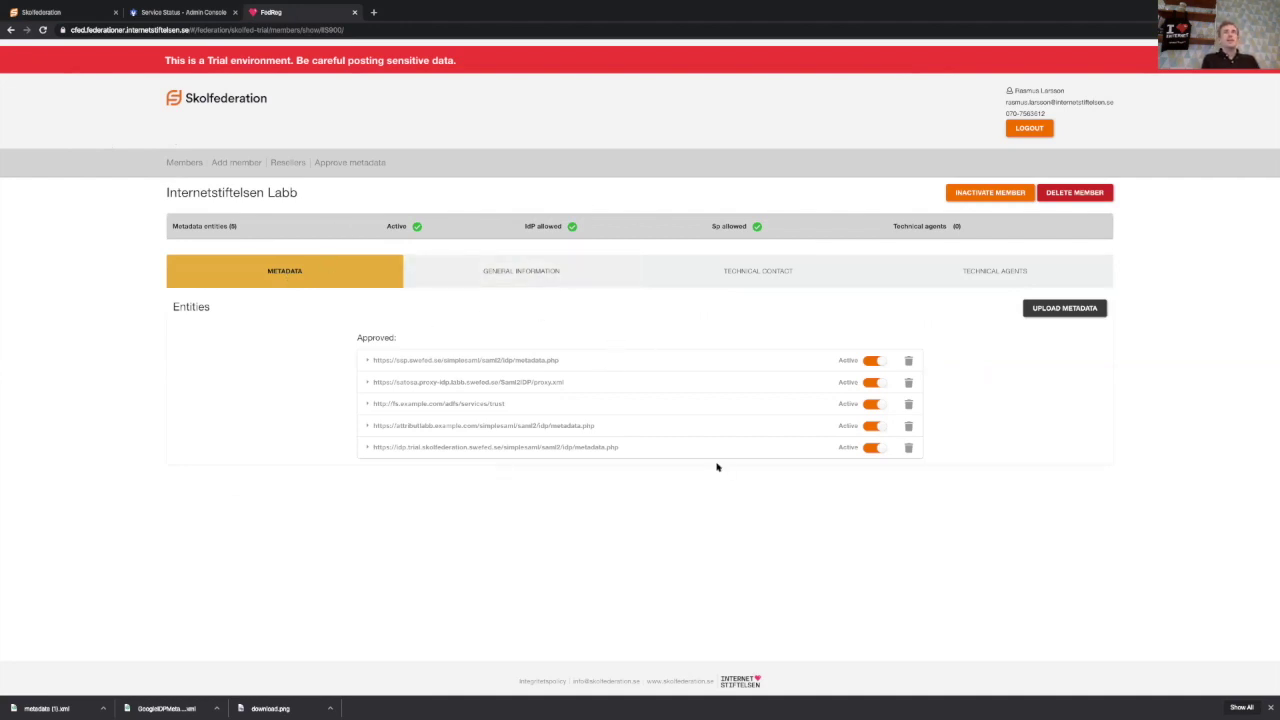
{"action": "left_click", "coordinate": [1066, 308]}
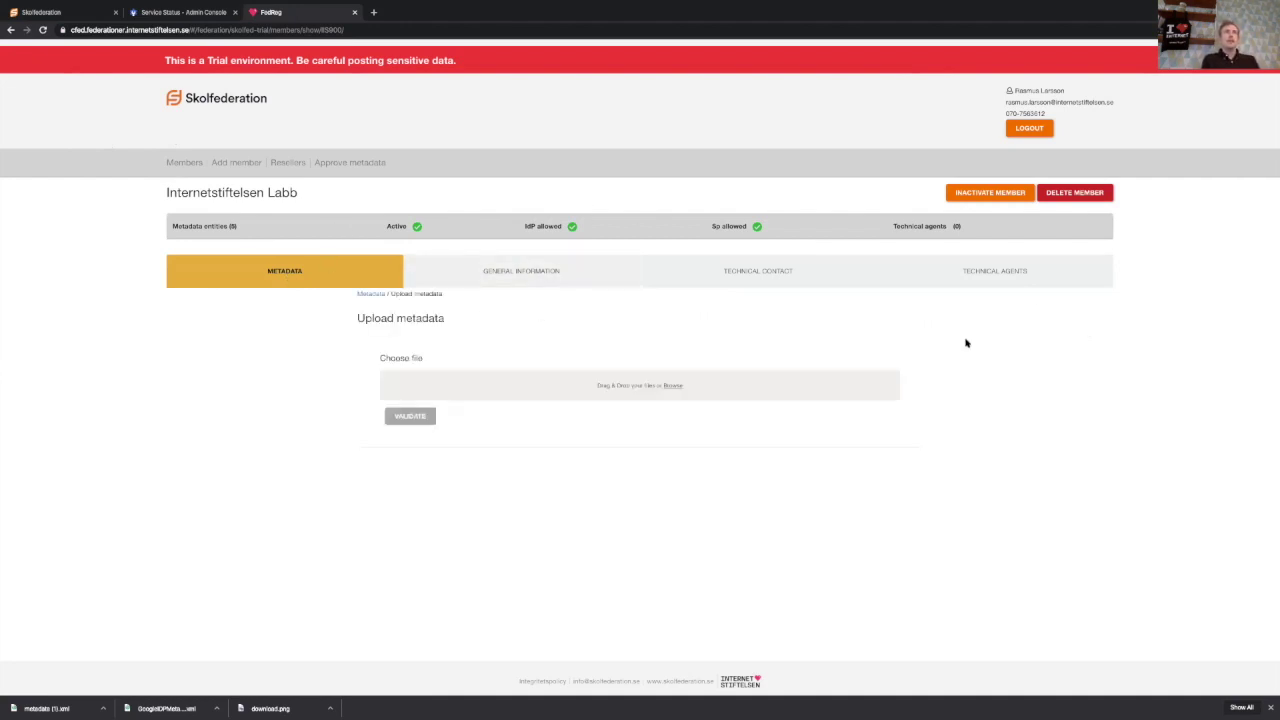
{"action": "left_click", "coordinate": [674, 386]}
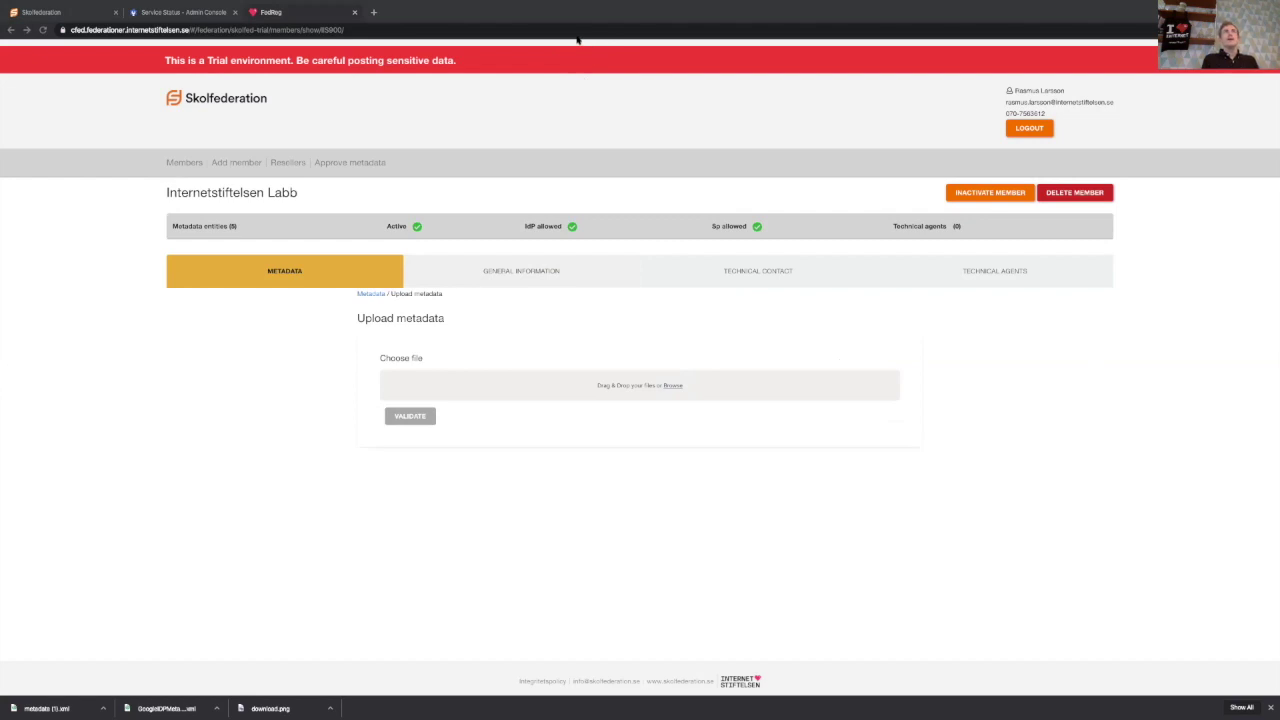
{"action": "key", "text": "Return"}
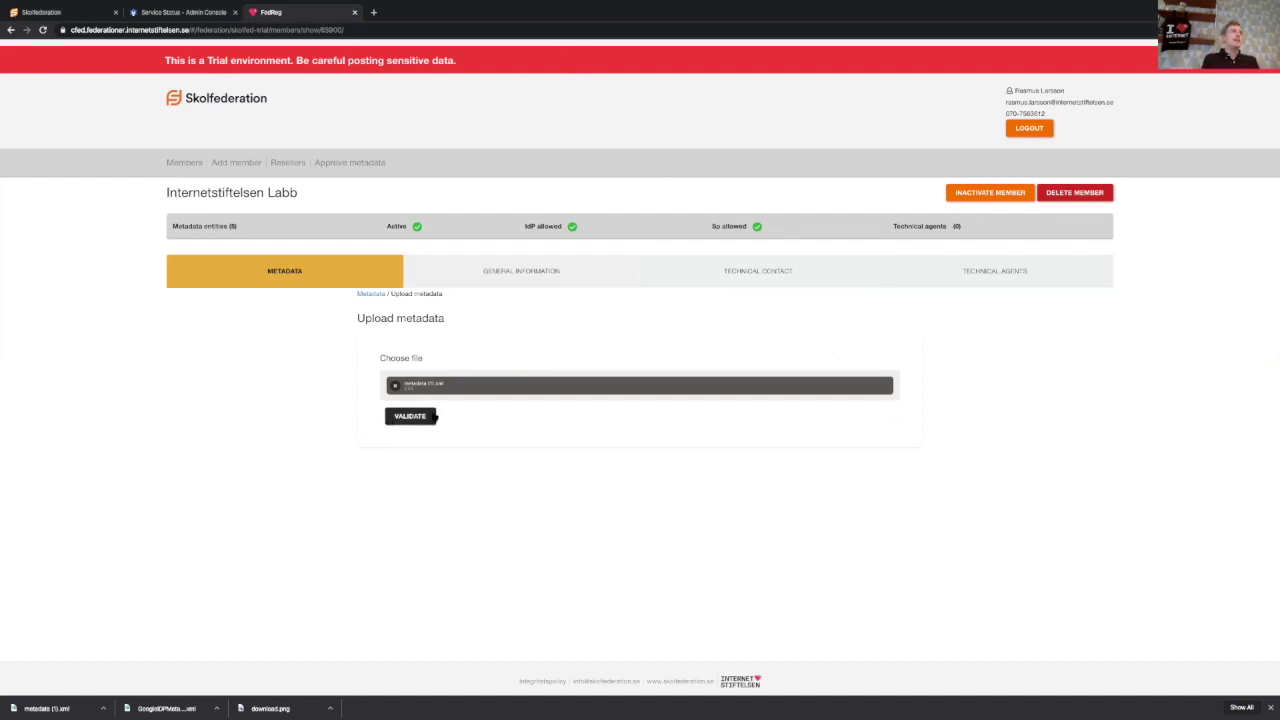
{"action": "left_click", "coordinate": [428, 418]}
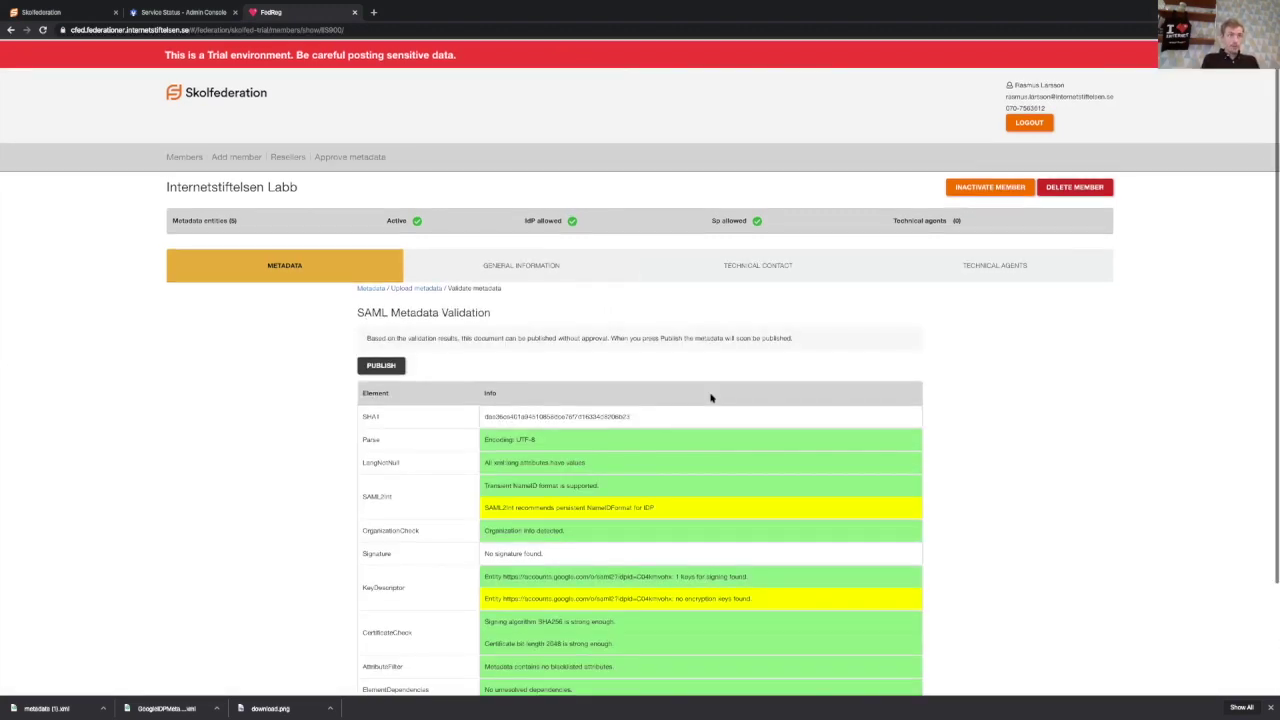
- Review the SAML Metadata Validation results and publish the Google metadata
{"action": "scroll", "coordinate": [711, 398], "scroll_direction": "down", "scroll_amount": 3}
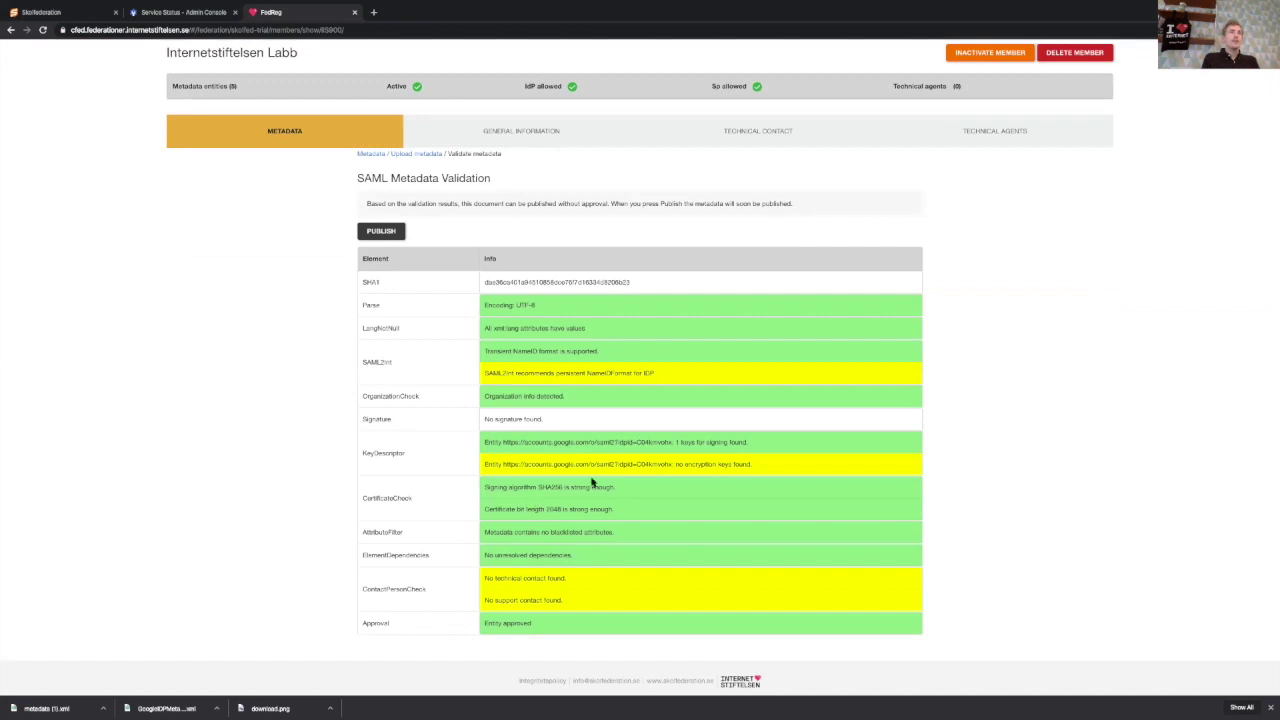
{"action": "scroll", "coordinate": [591, 451], "scroll_direction": "up", "scroll_amount": 2}
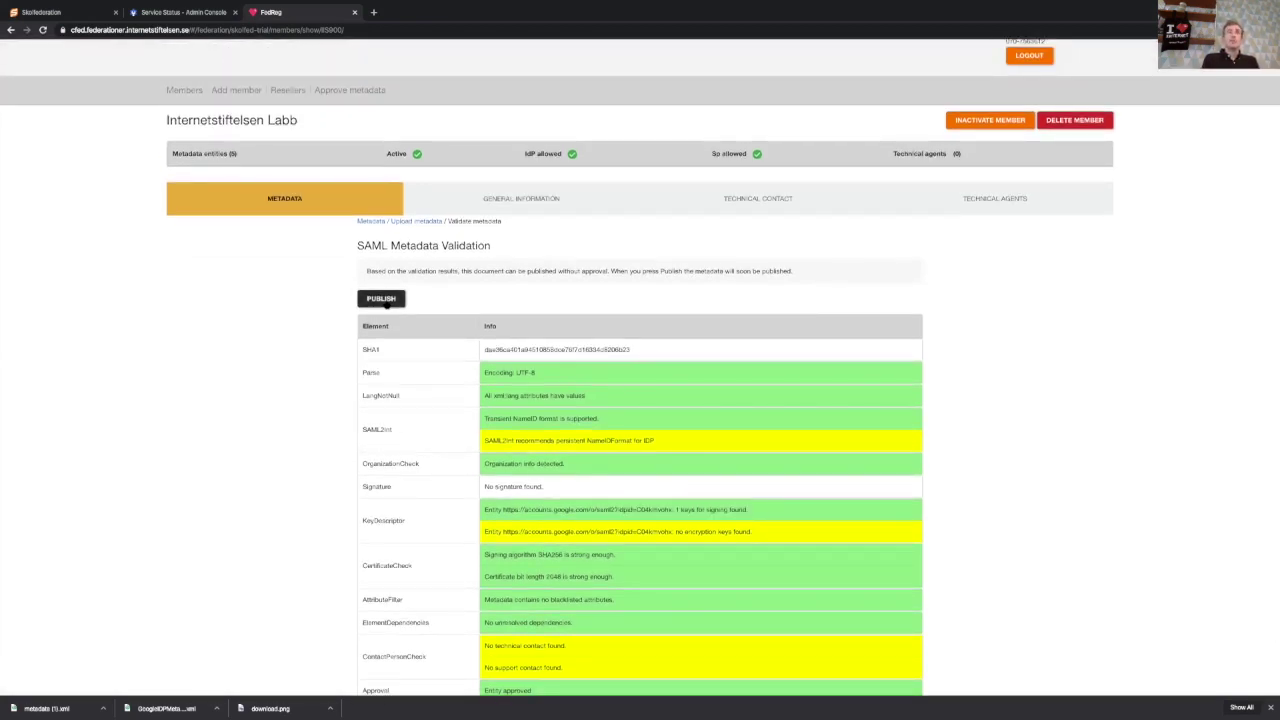
{"action": "left_click", "coordinate": [385, 302]}
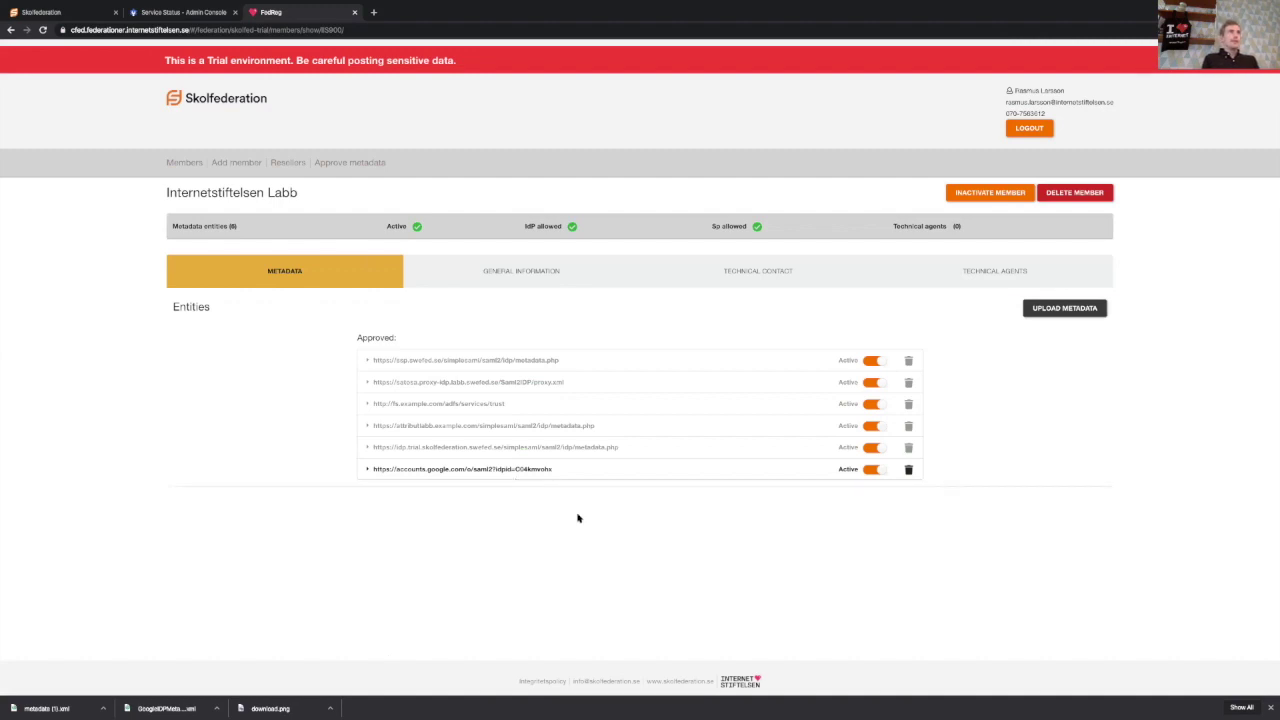
- Inspect the published google.com entity's XML for Min Skola Test, then switch to Skolverket's test window
{"action": "left_click", "coordinate": [367, 469]}
{"action": "scroll", "coordinate": [332, 506], "scroll_direction": "down", "scroll_amount": 6}
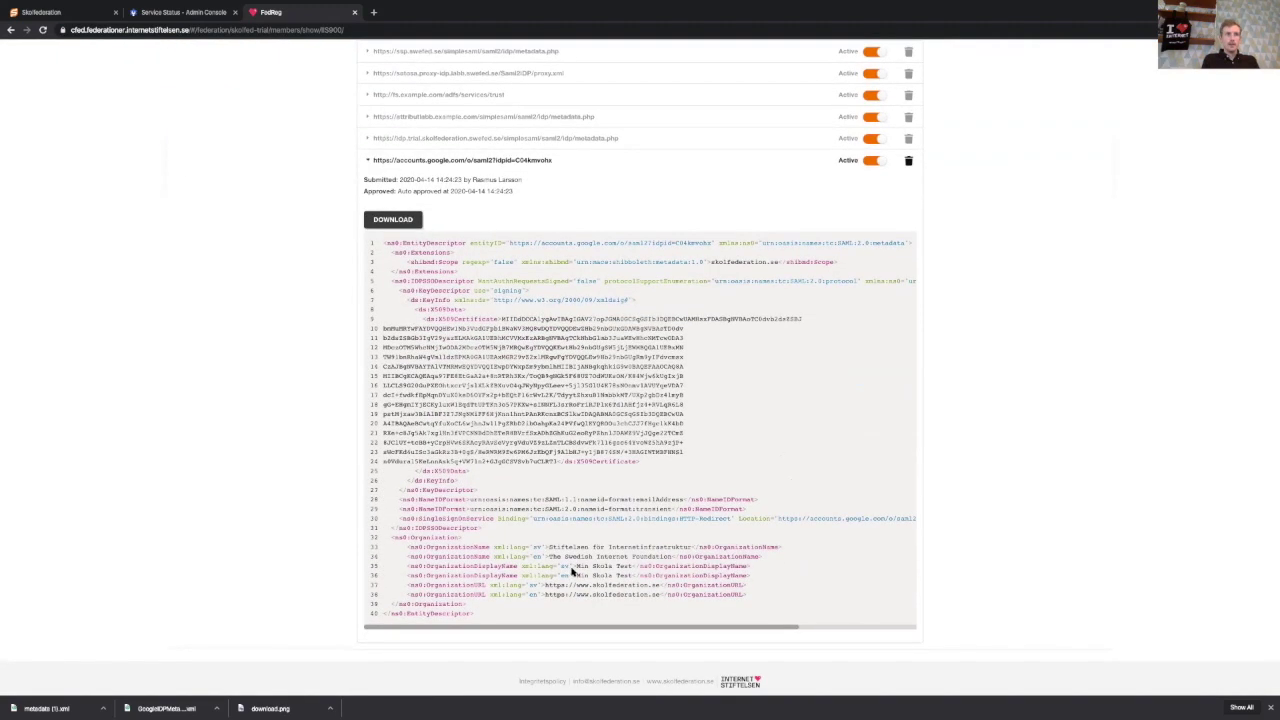
{"action": "left_click_drag", "start_coordinate": [628, 566], "coordinate": [578, 566]}
{"action": "mouse_move", "coordinate": [640, 8]}
{"action": "scroll", "coordinate": [952, 409], "scroll_direction": "up", "scroll_amount": 5}
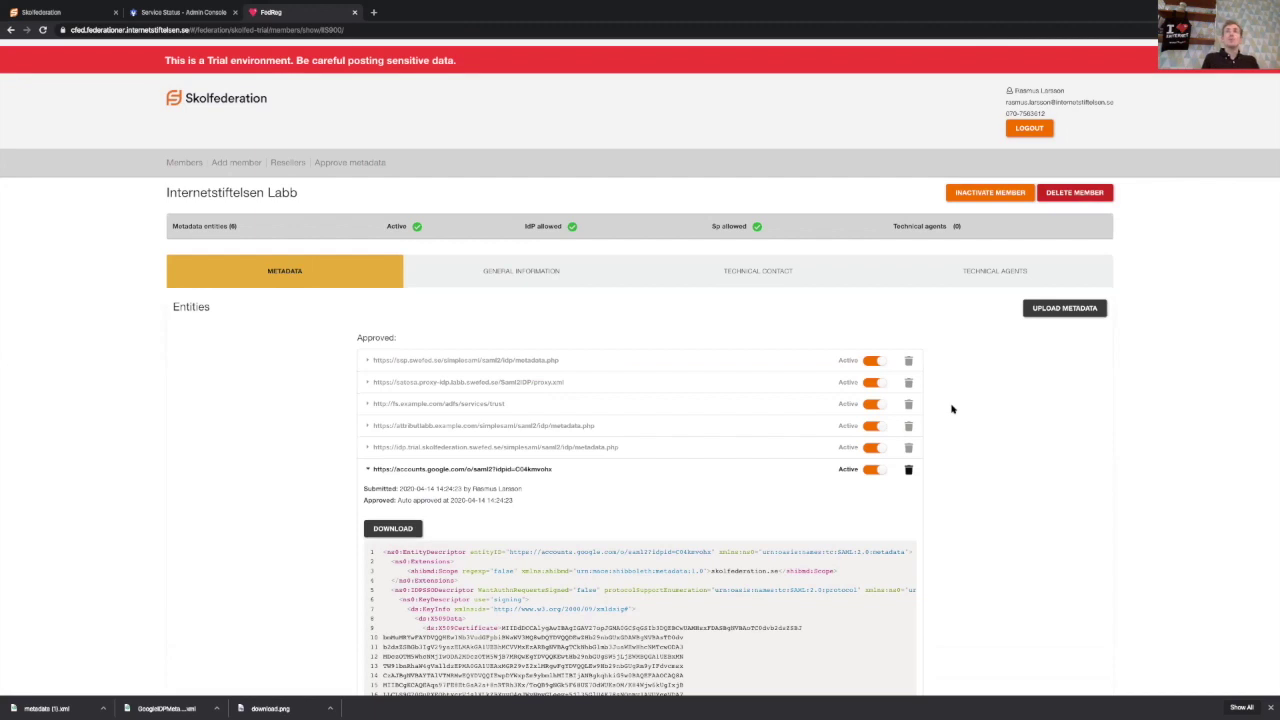
{"action": "key", "text": "alt+Tab"}
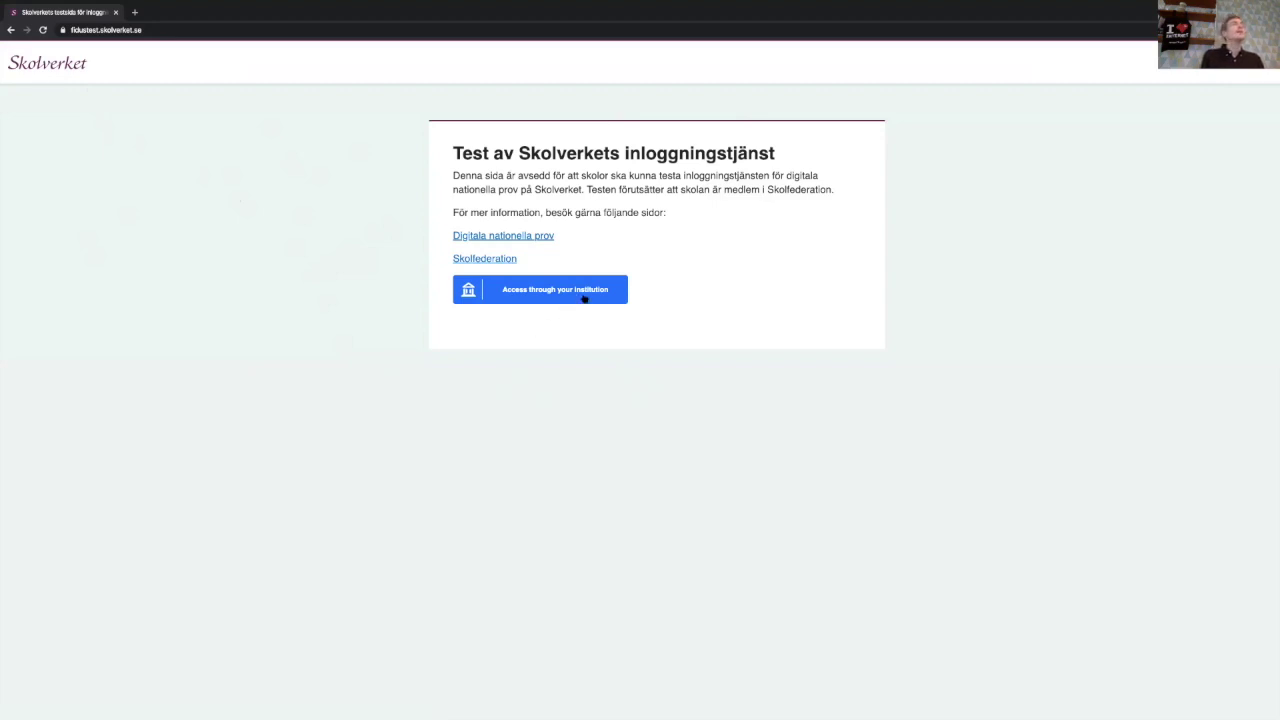
- Start an institution login, search 'Mid' and choose Min Skola Test
{"action": "left_click", "coordinate": [586, 295]}
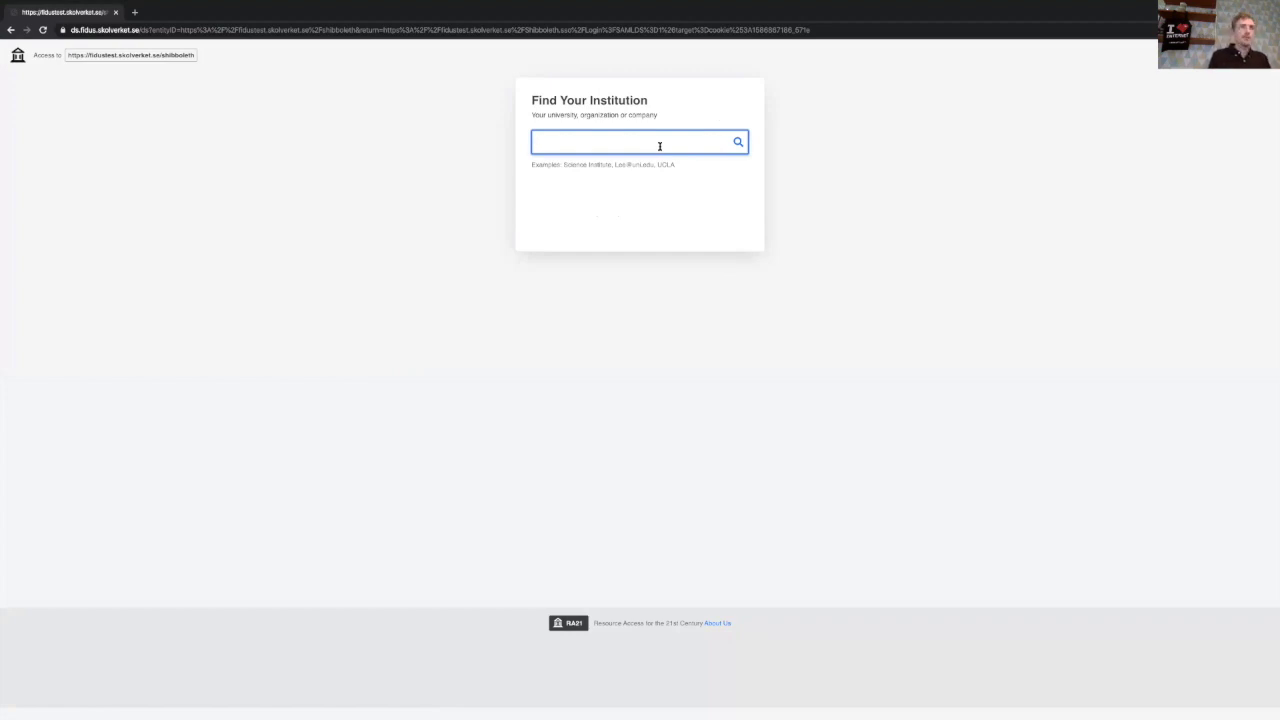
{"action": "type", "text": "Mid"}
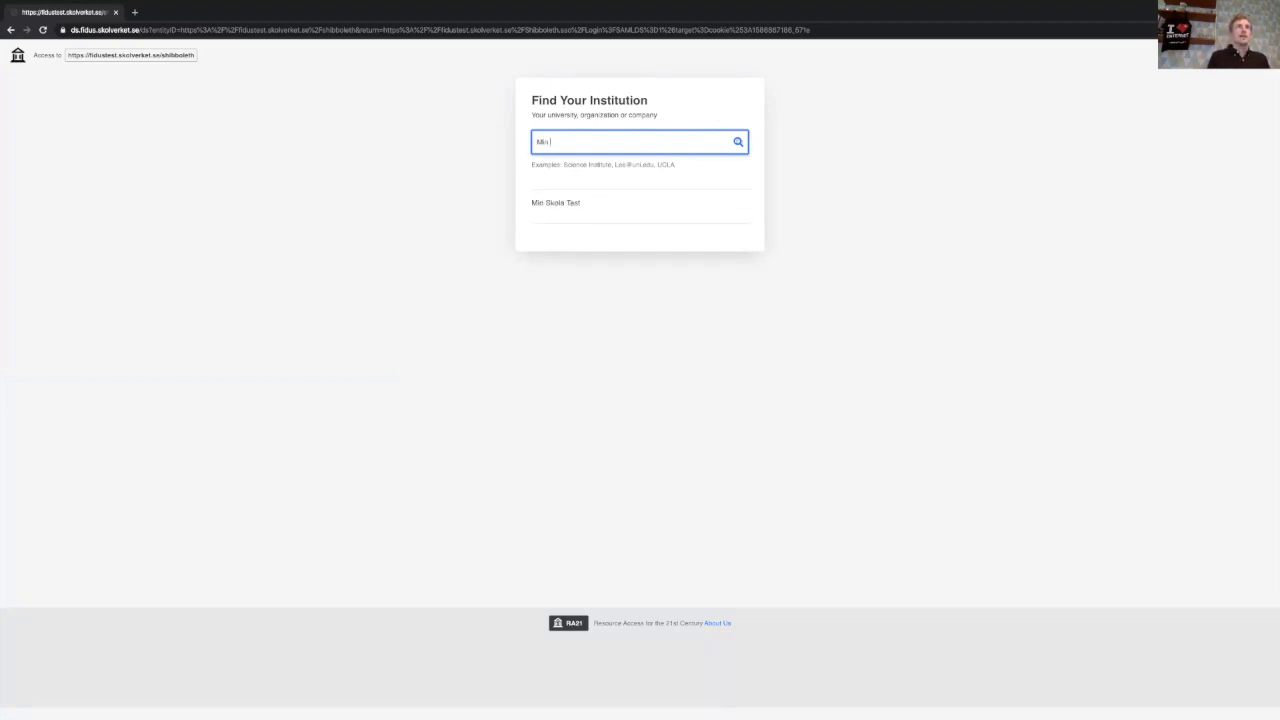
{"action": "left_click", "coordinate": [565, 209]}
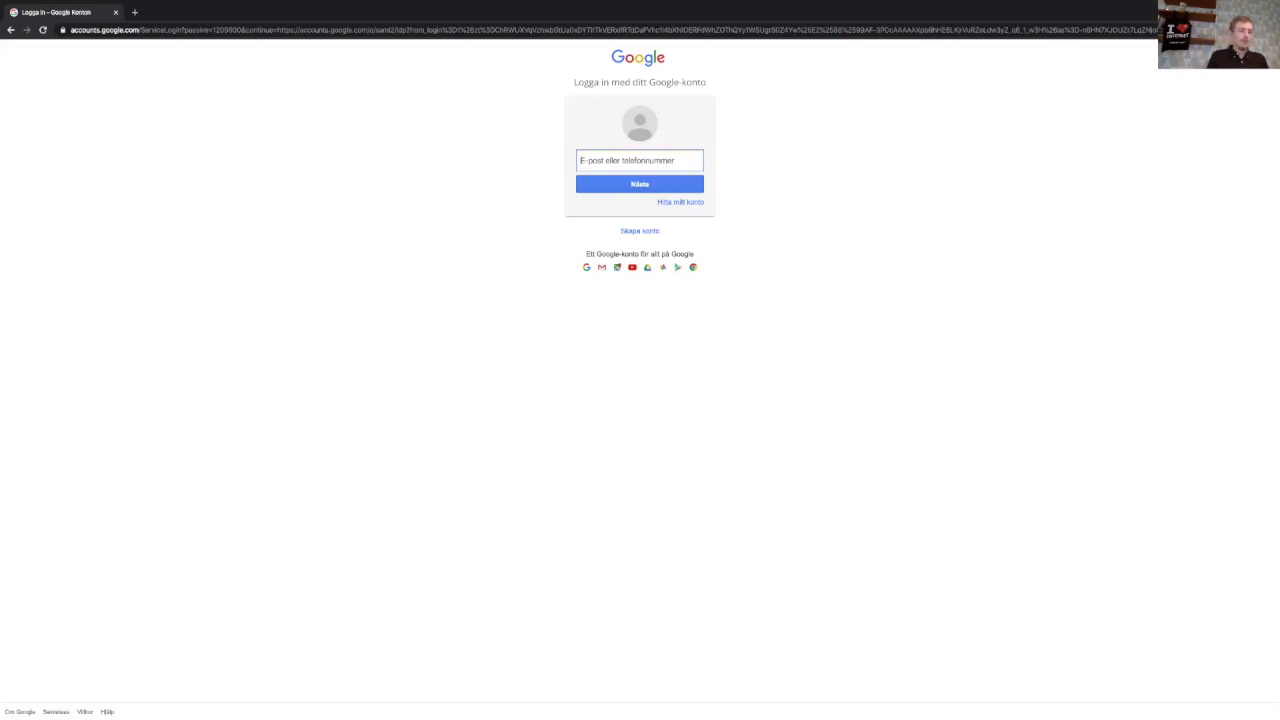
- Sign in to Google with the school test account's e-mail address and password
{"action": "type", "text": "rasmus"}
{"action": "left_click", "coordinate": [633, 221]}
{"action": "left_click", "coordinate": [592, 189]}
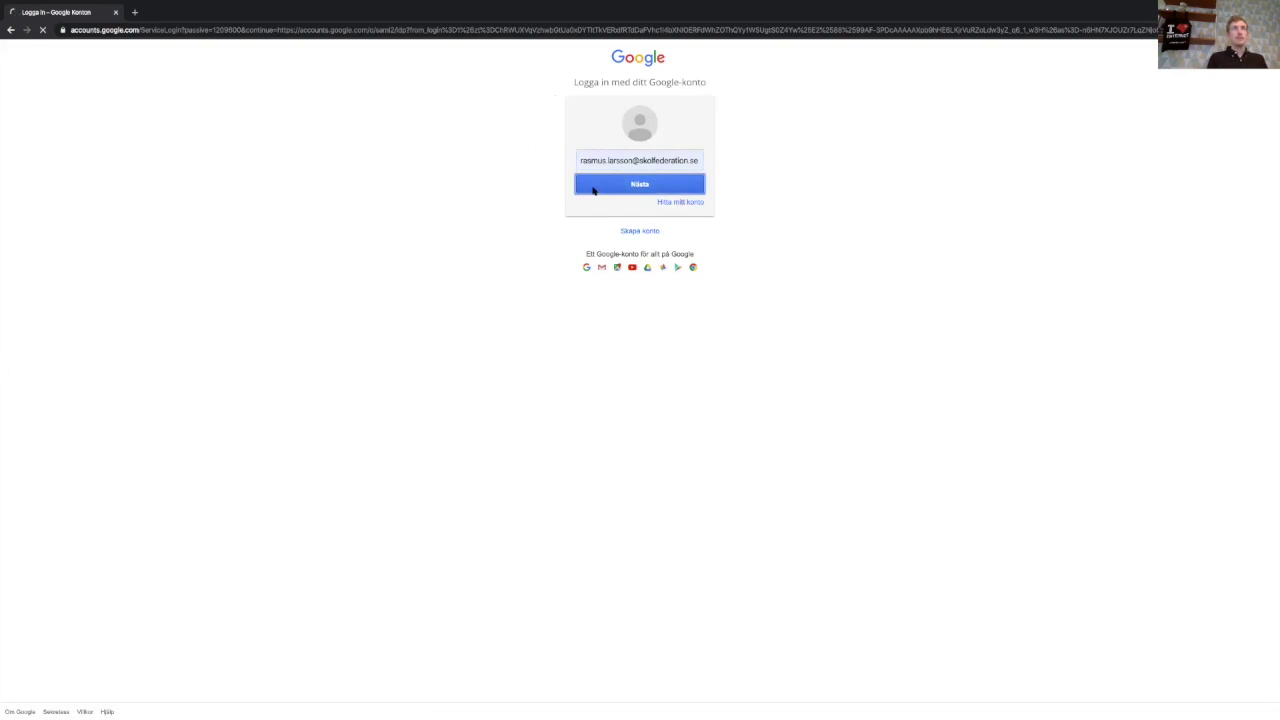
{"action": "type", "text": "•••••••••••"}
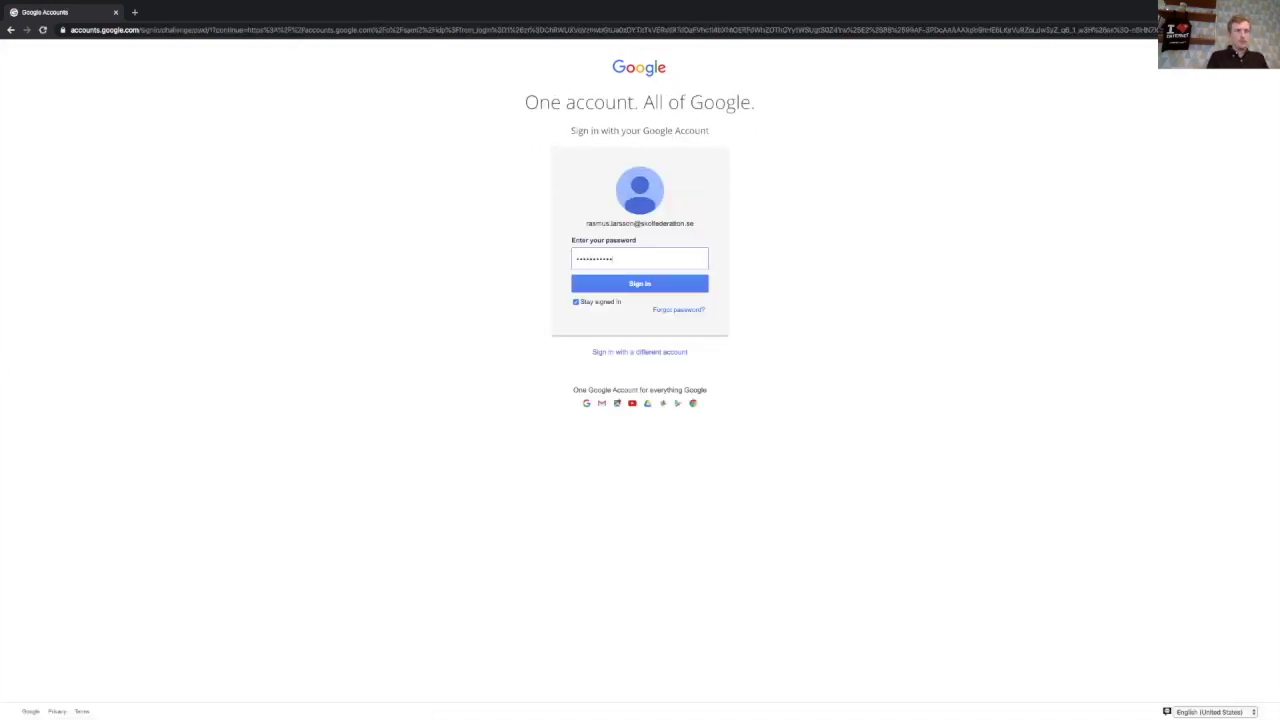
{"action": "left_click", "coordinate": [666, 281]}
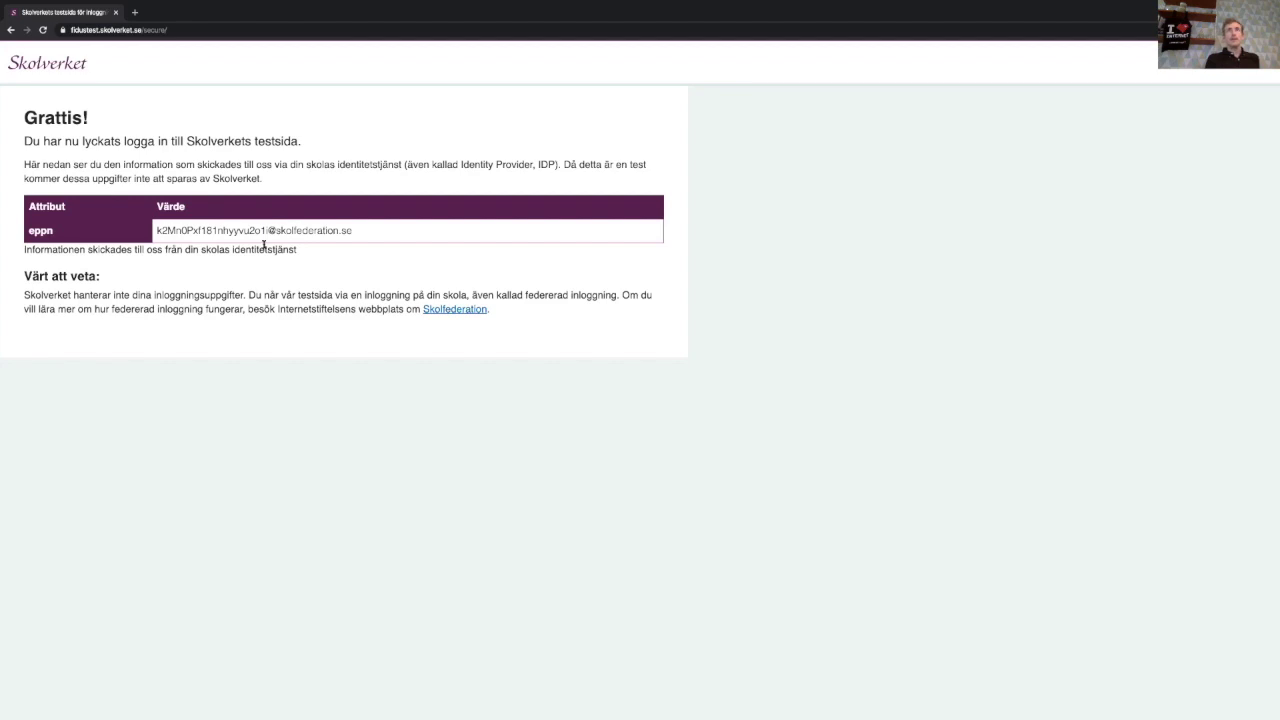
{"action": "left_click_drag", "start_coordinate": [27, 230], "coordinate": [58, 231]}
{"action": "left_click", "coordinate": [80, 230]}
{"action": "left_click_drag", "start_coordinate": [157, 230], "coordinate": [86, 229]}
{"action": "left_click", "coordinate": [346, 246]}
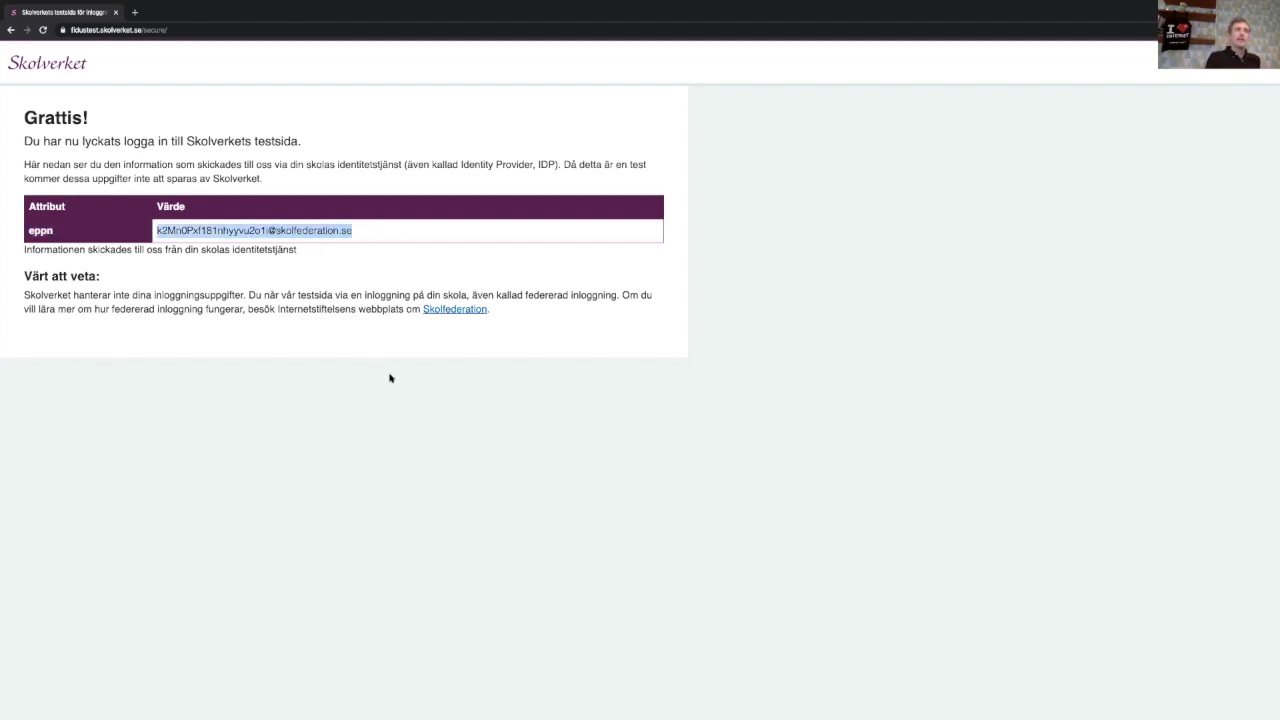
{"action": "left_click", "coordinate": [422, 248]}
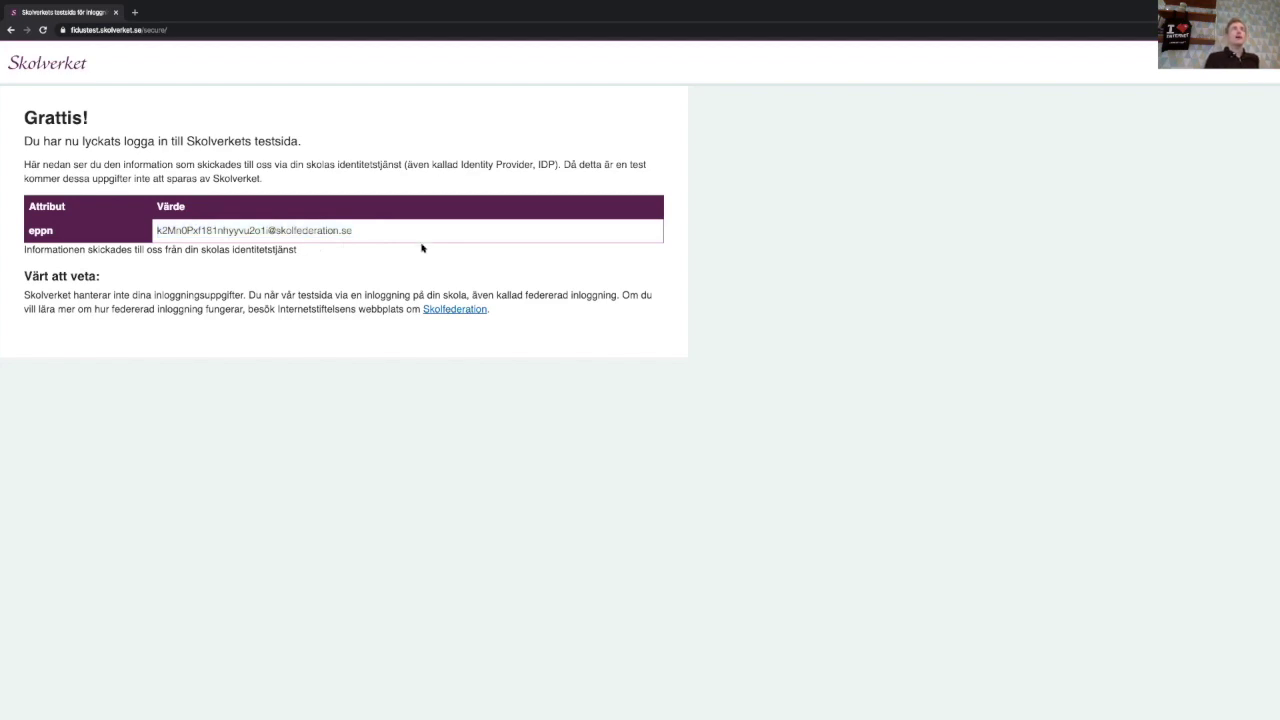